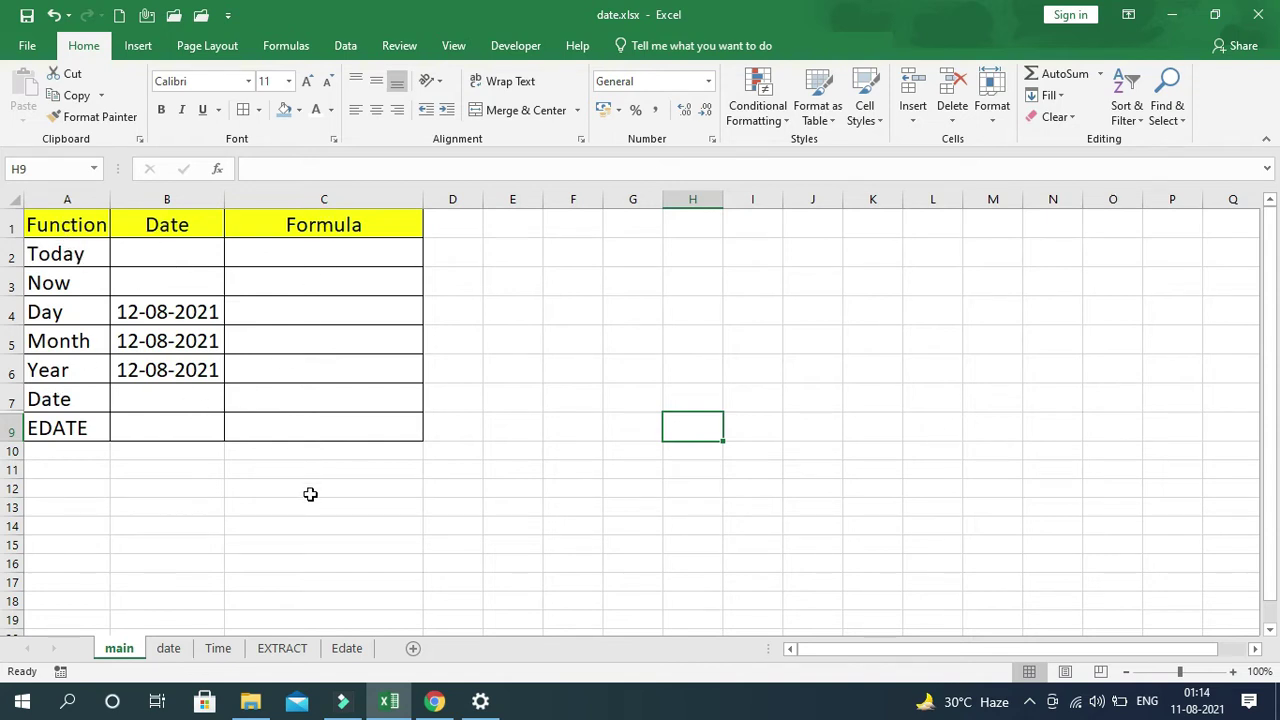
- Autofit columns A and B so the row labels and dates fit
left_click(75, 257)
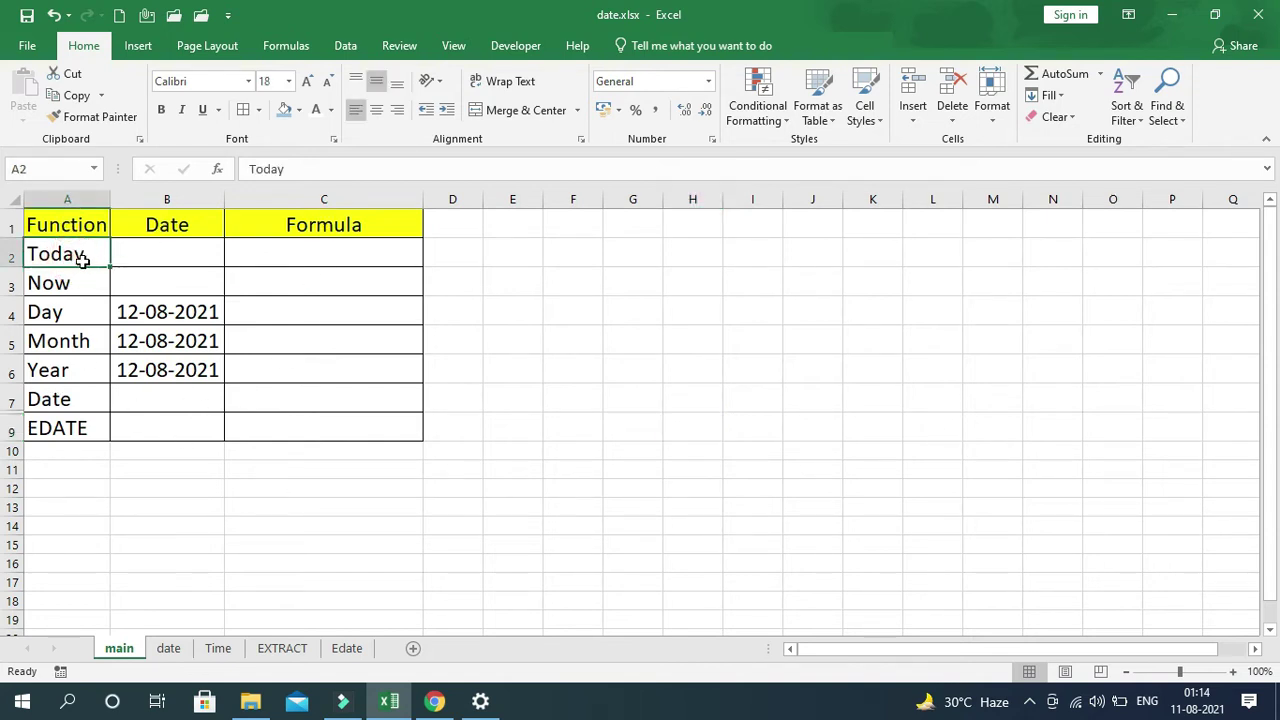
left_click(577, 414)
left_click(45, 256)
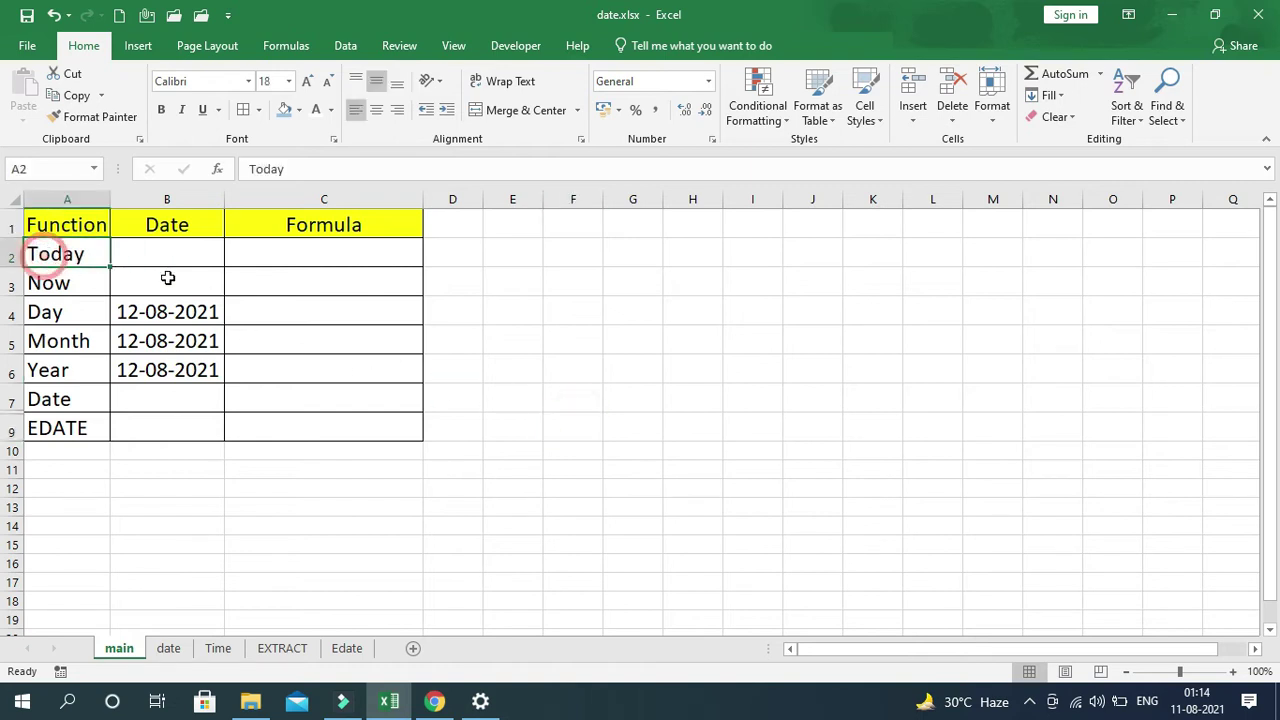
left_click(273, 258)
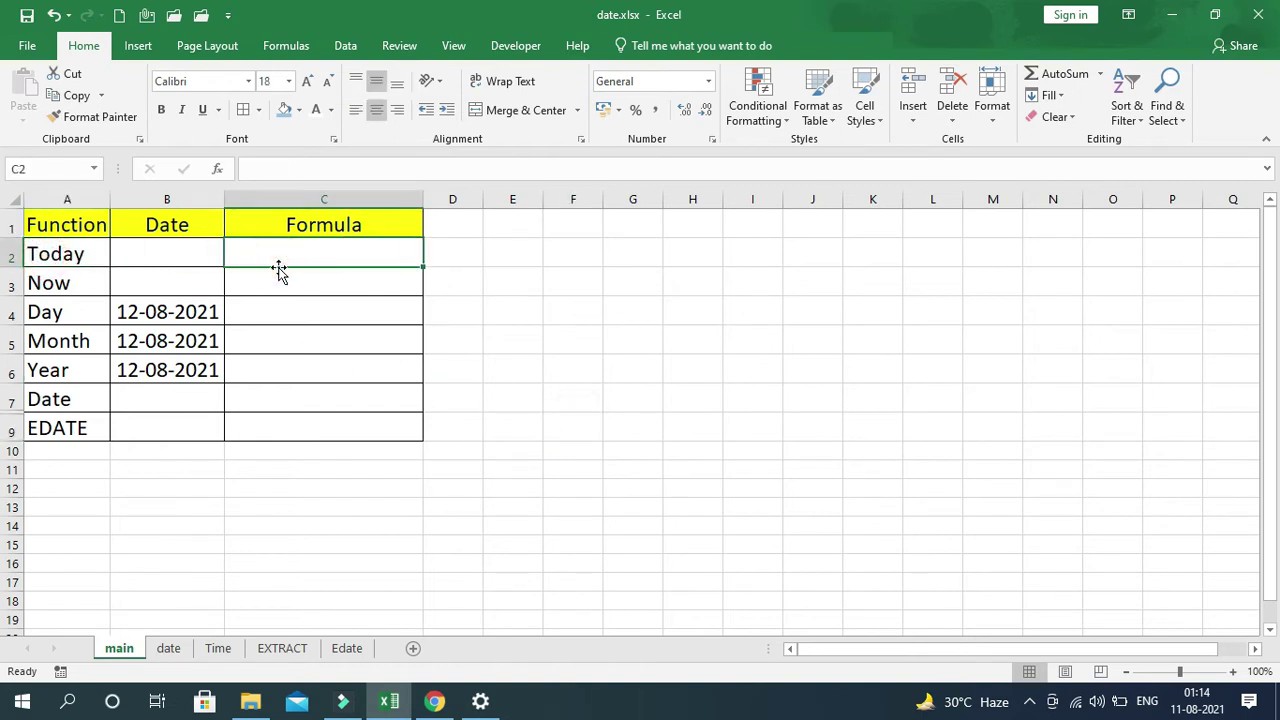
key("ctrl+z")
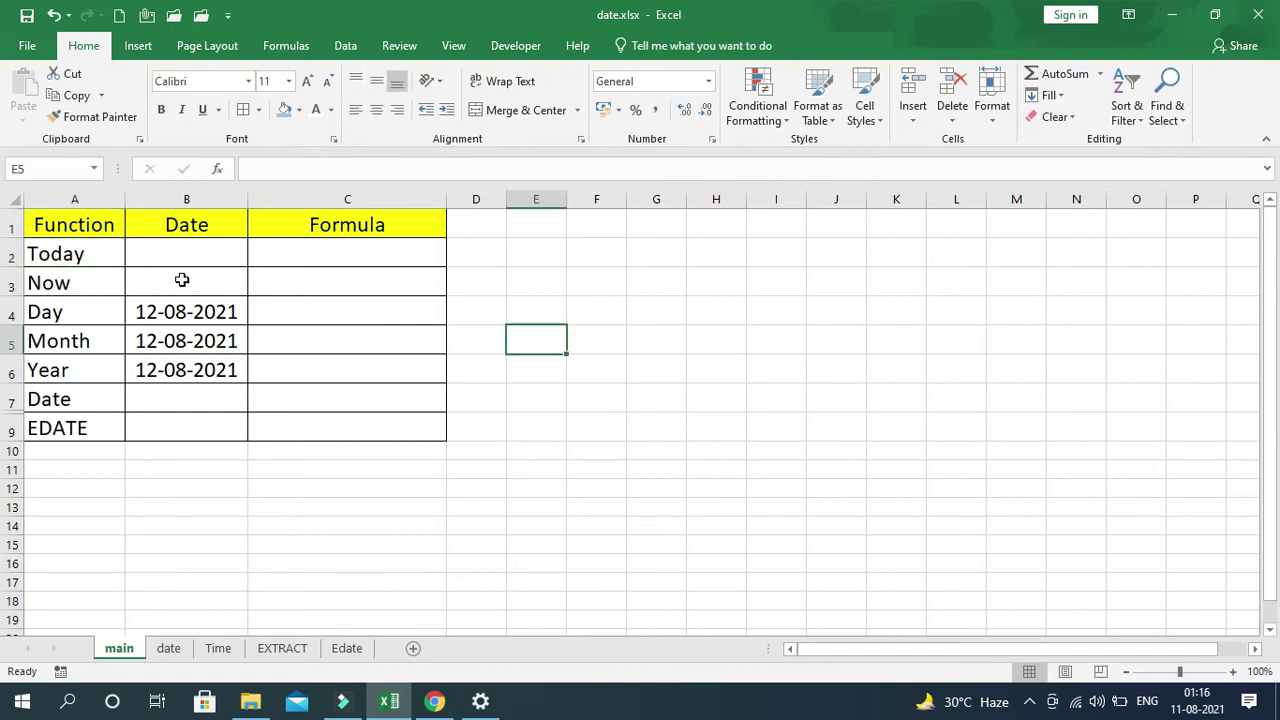
- Enter =TODAY() in C2, showing 11-08-2021
left_click(296, 260)
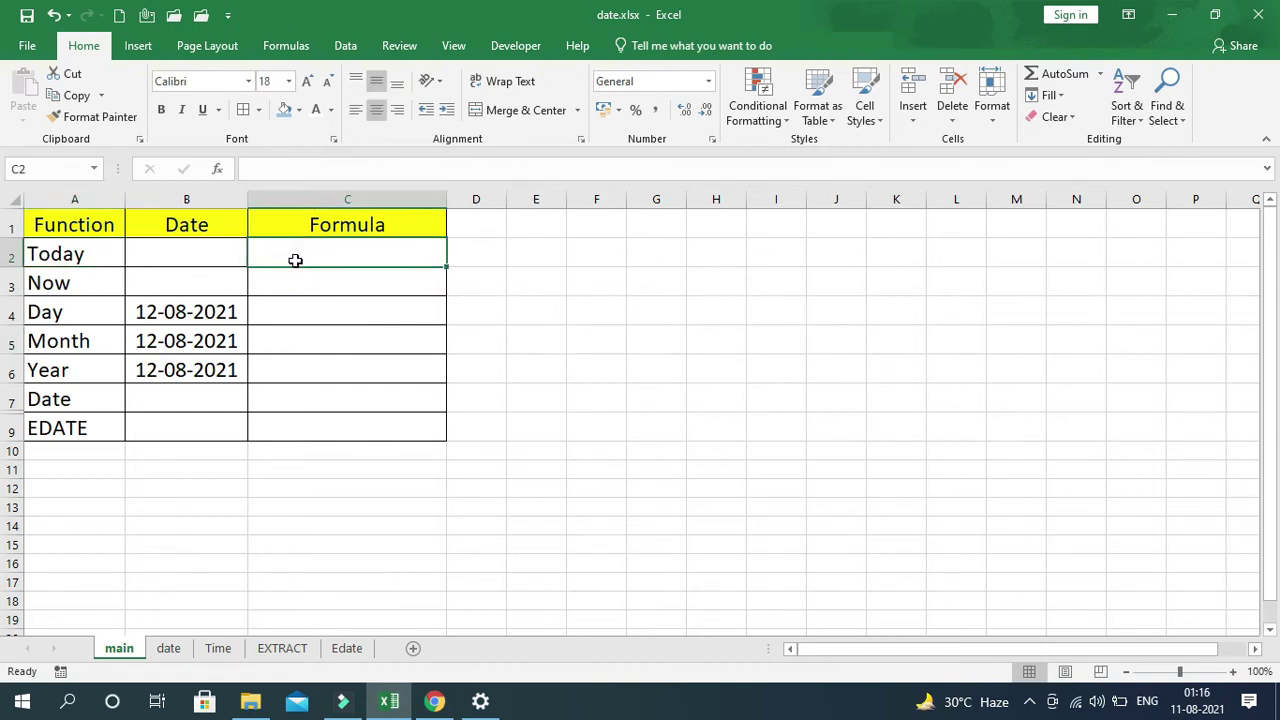
type("=to")
key("Tab")
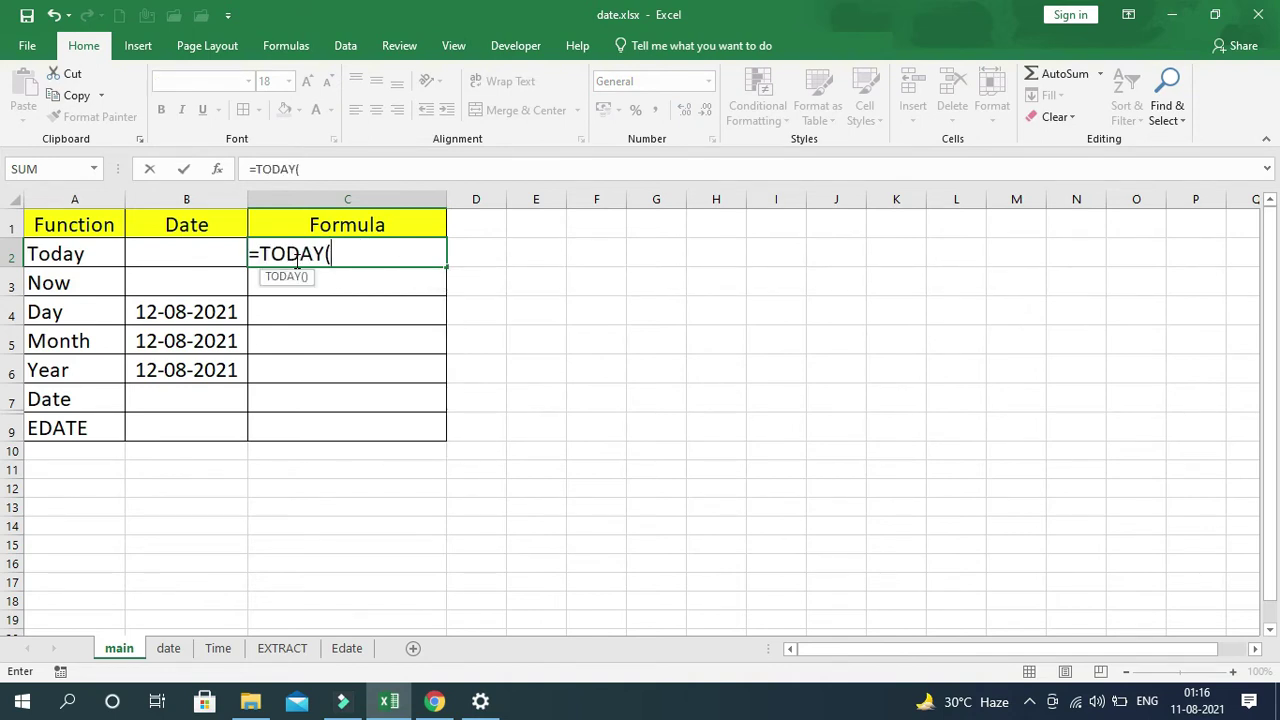
type(")")
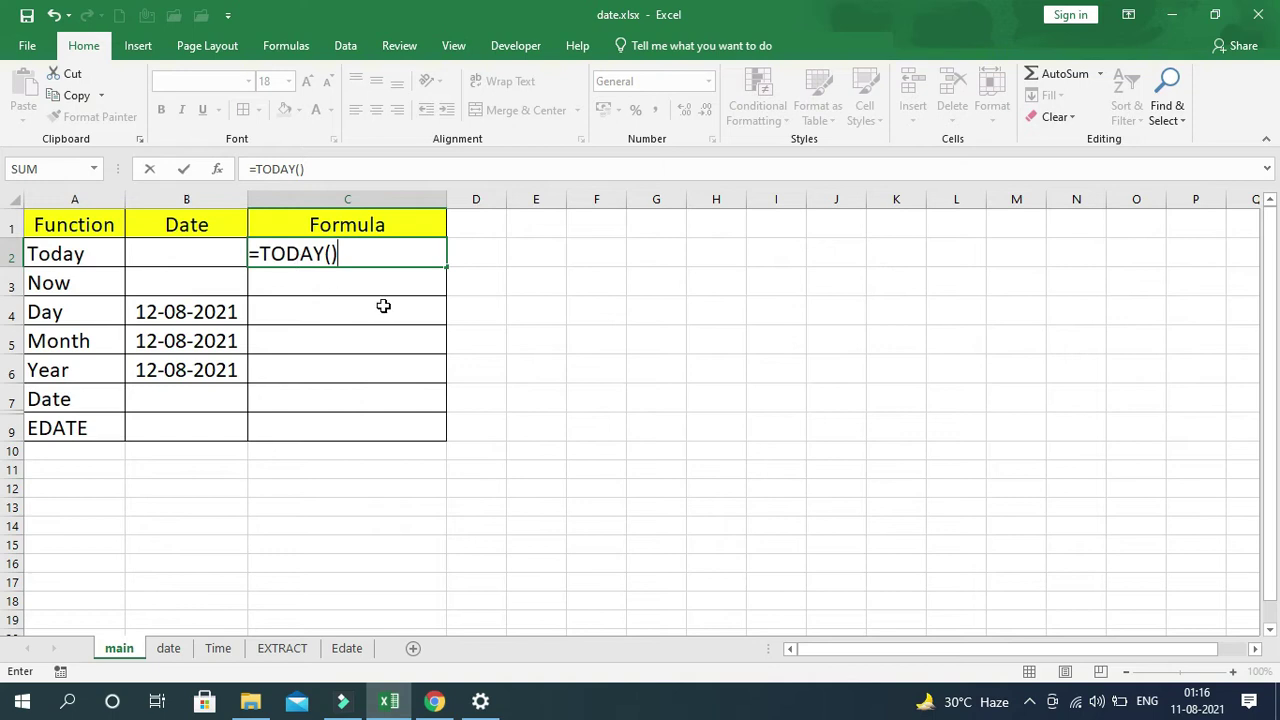
key("Return")
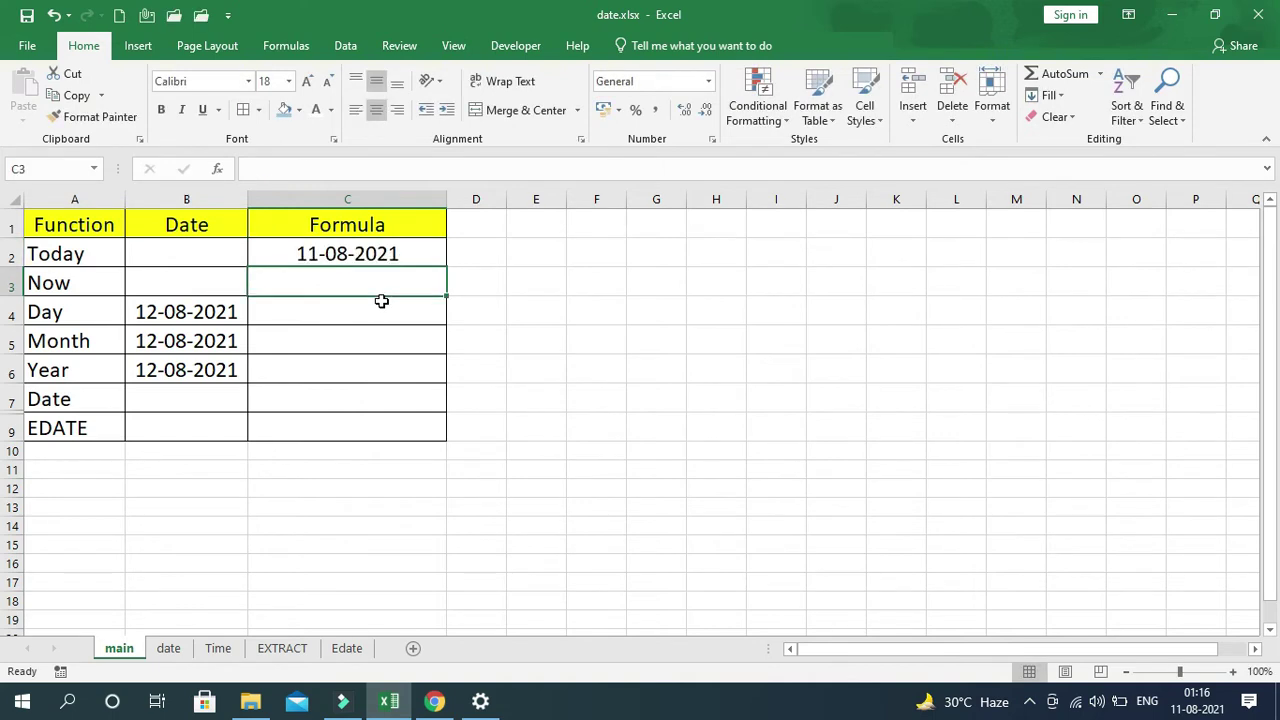
left_click(397, 255)
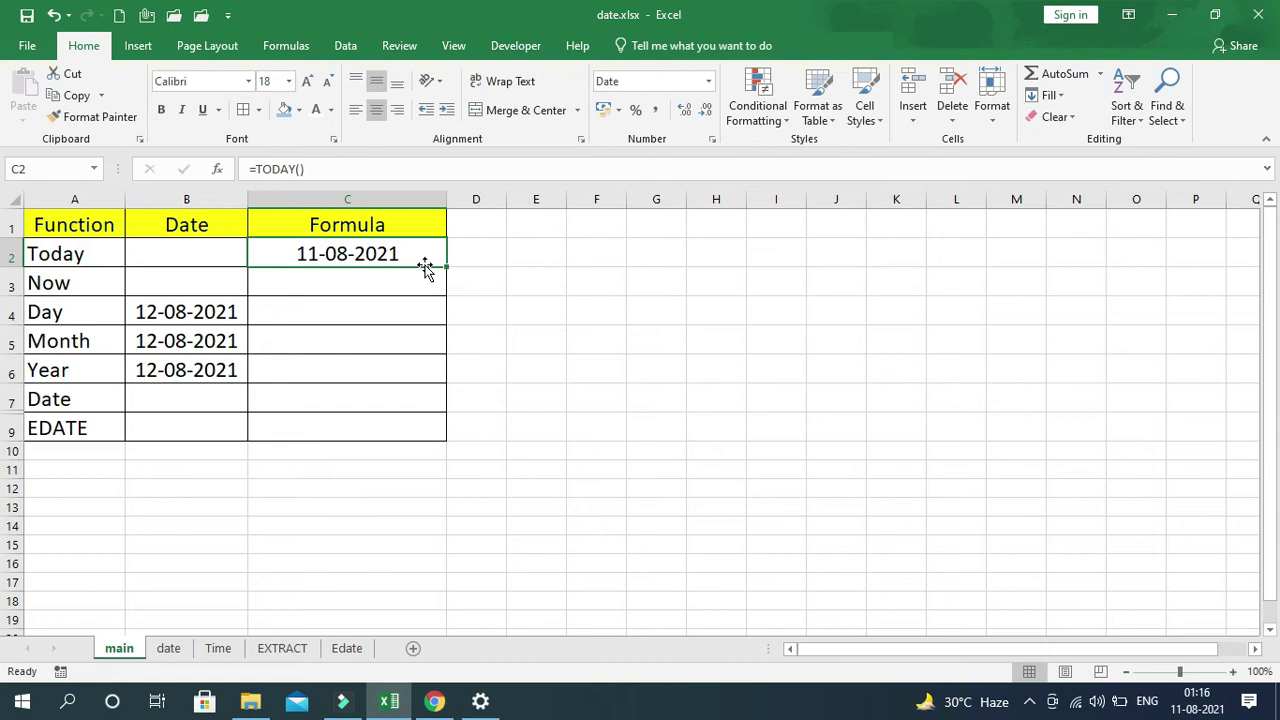
left_click(44, 284)
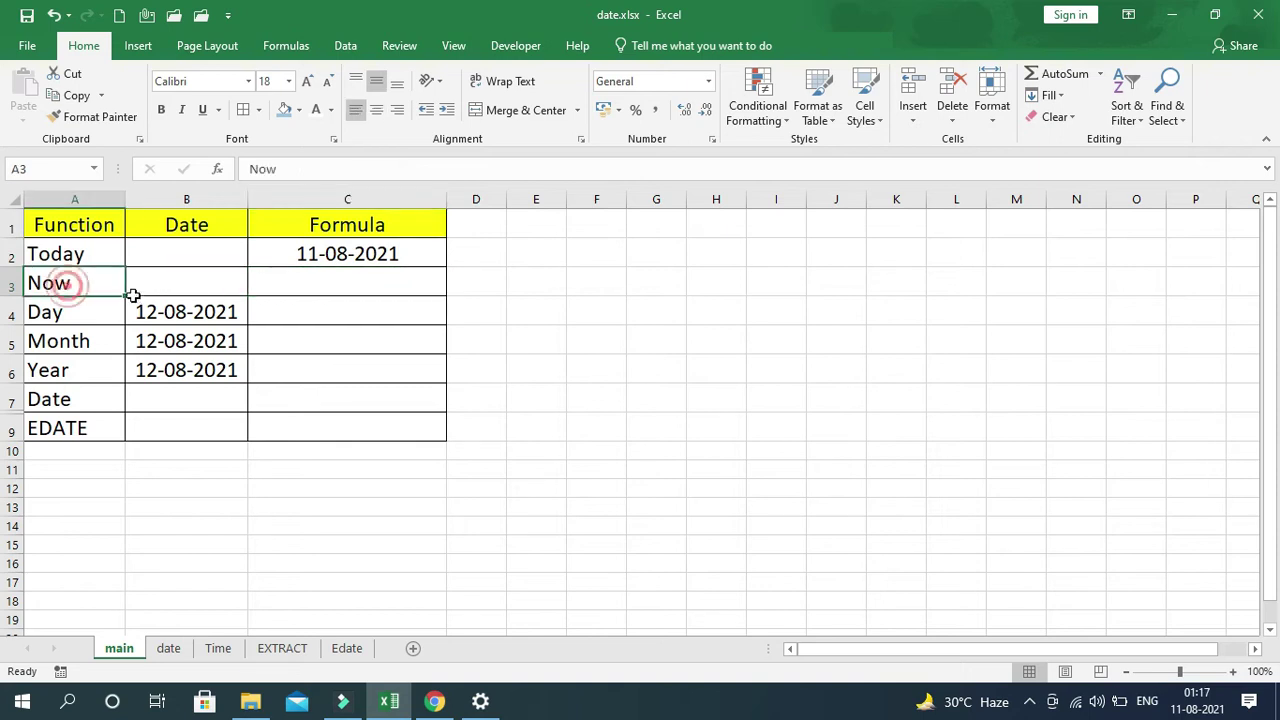
left_click(288, 291)
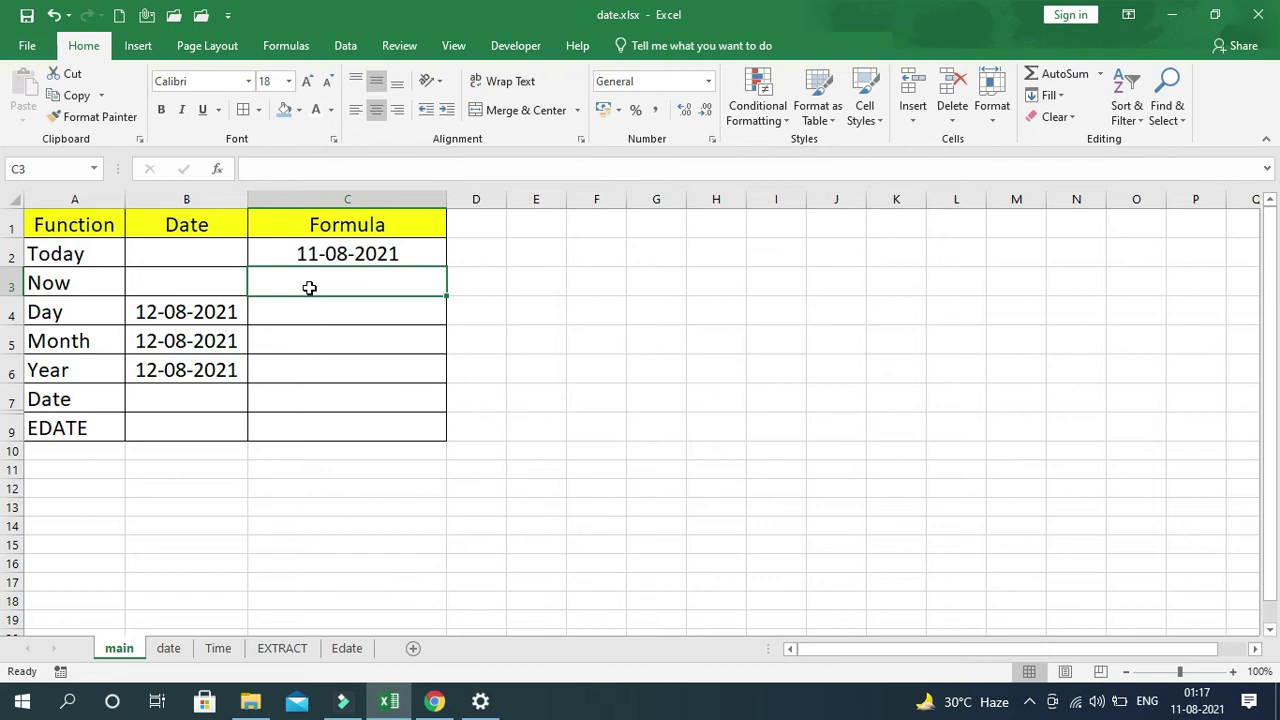
type("=now")
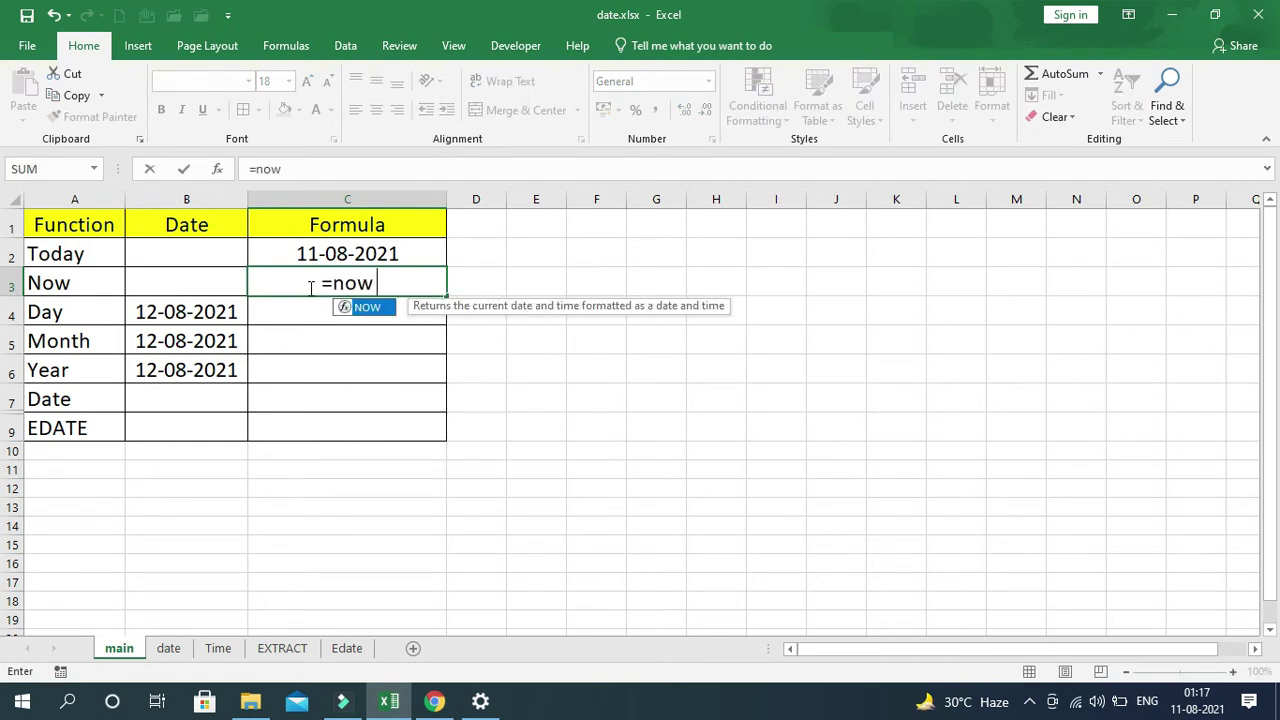
type(" ()")
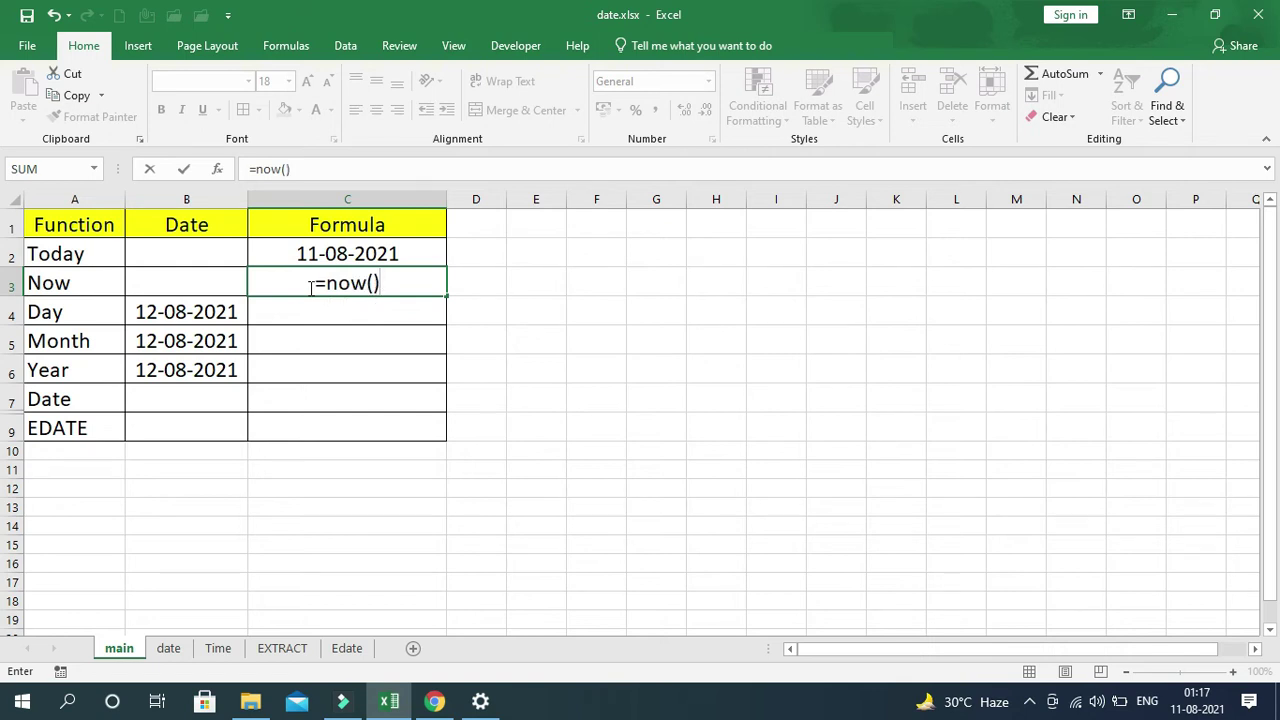
key("Return")
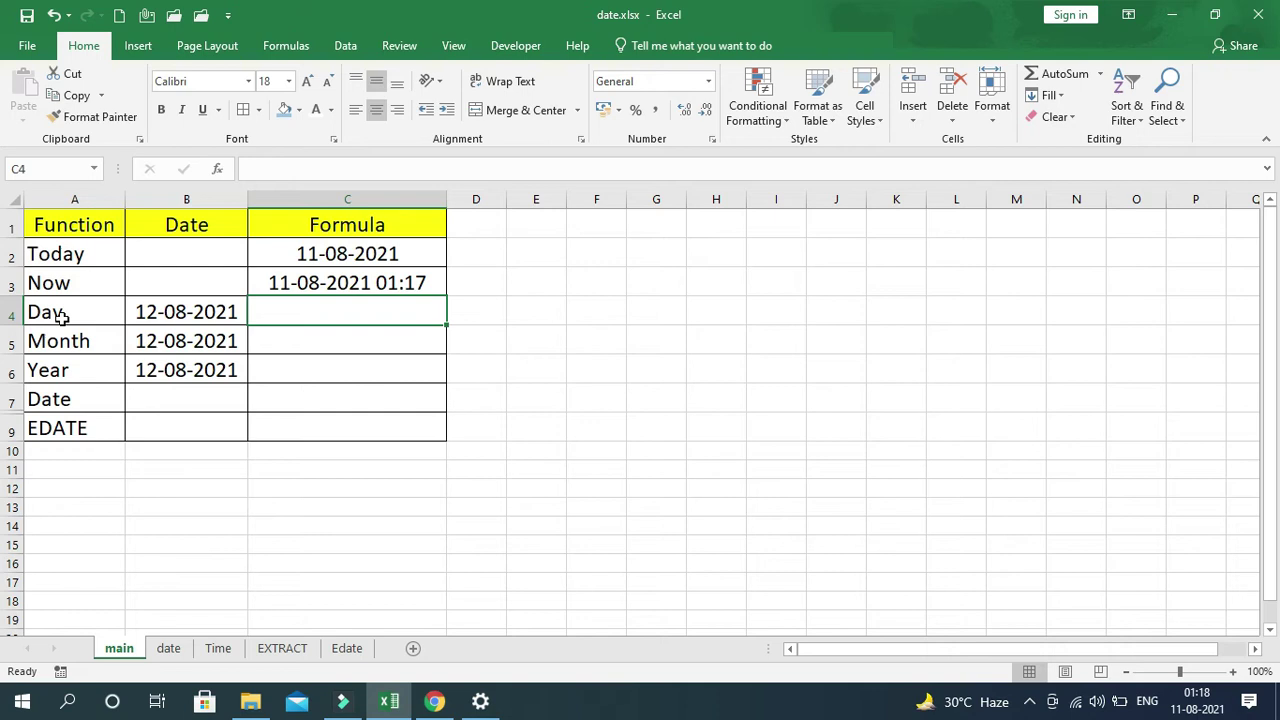
- Review the Day, Month and Year row labels and the source date 12-08-2021 in B4
left_click(60, 314)
left_click(72, 341)
left_click(78, 368)
left_click(40, 311)
left_click(40, 339)
left_click(43, 367)
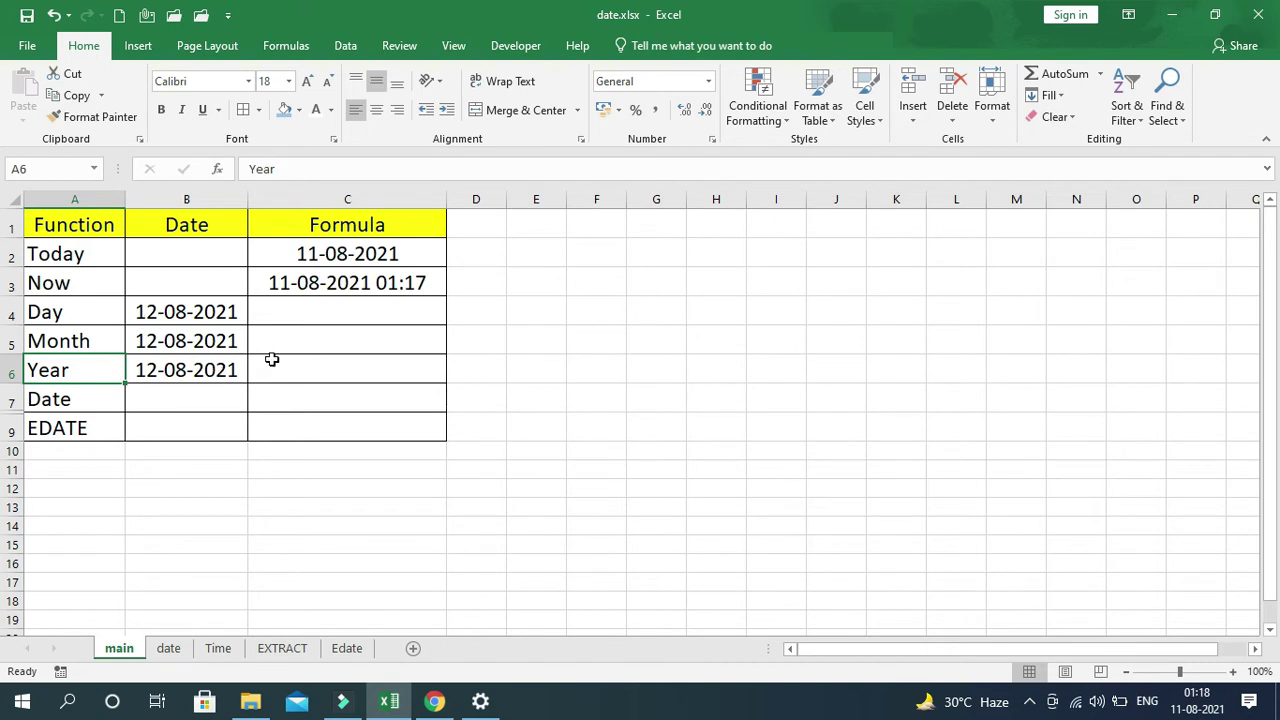
left_click(184, 316)
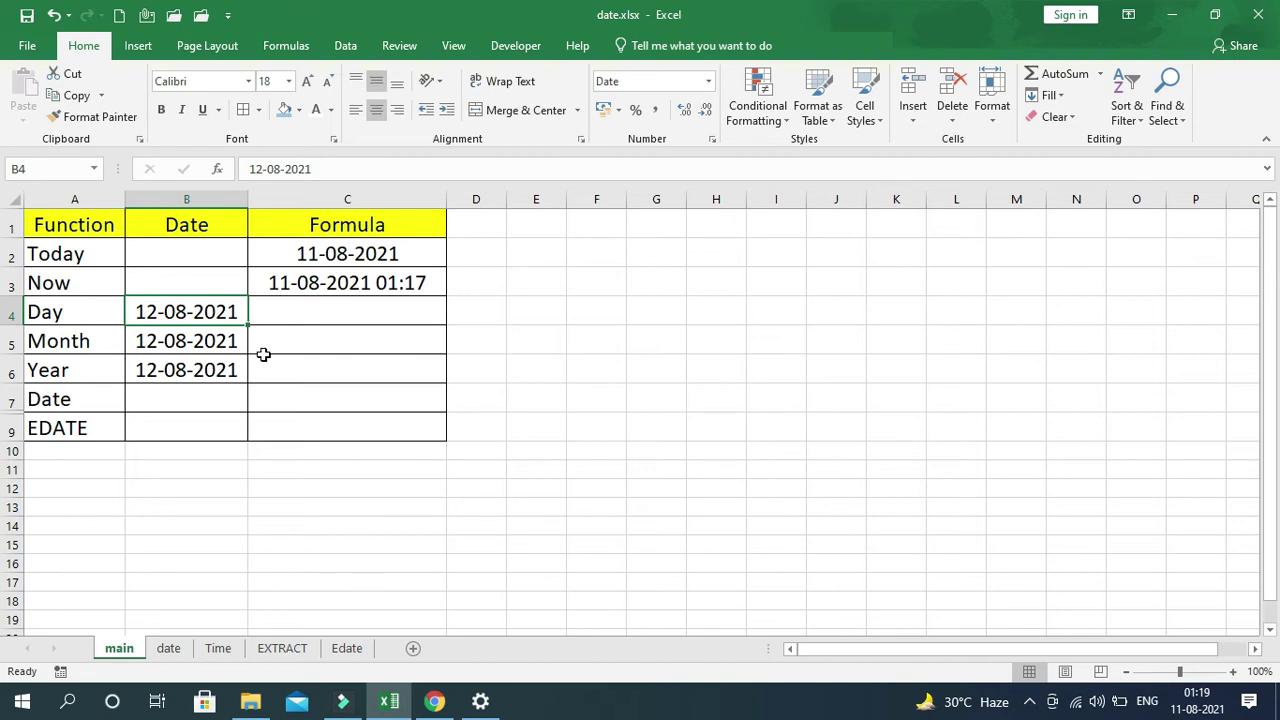
- Enter =DAY(B4) in C4, returning 12
left_click(314, 318)
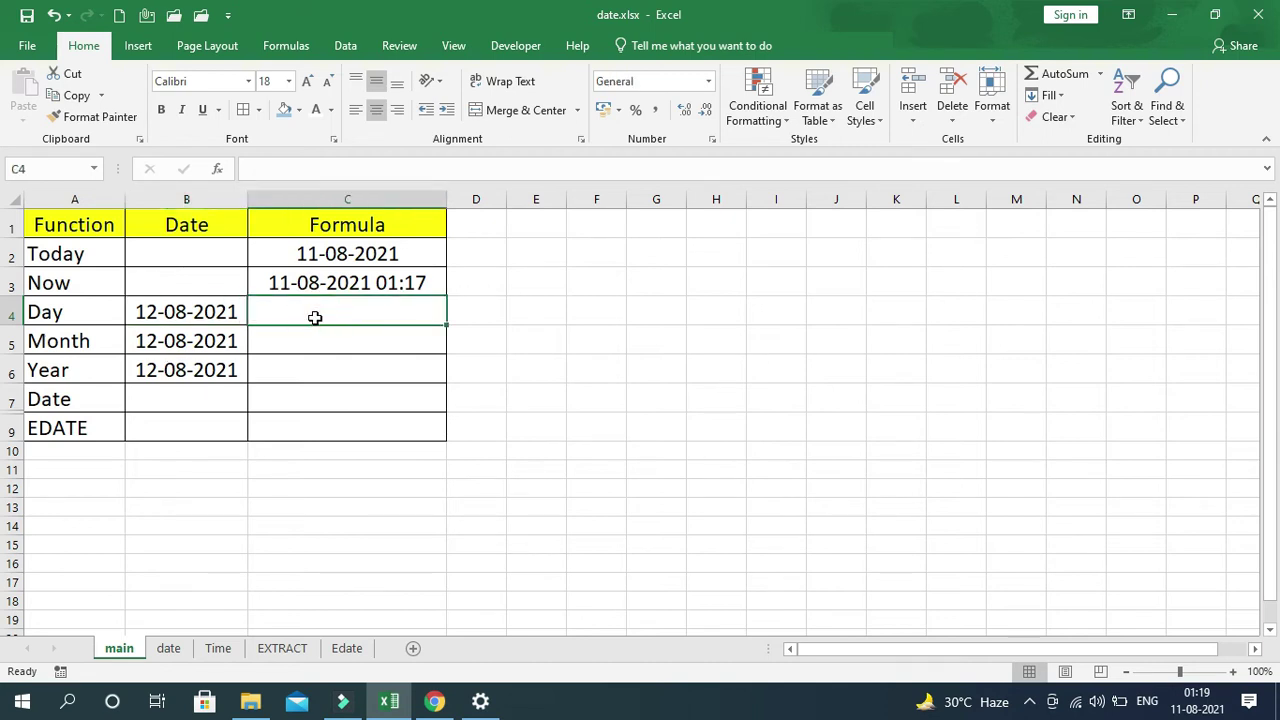
type("=")
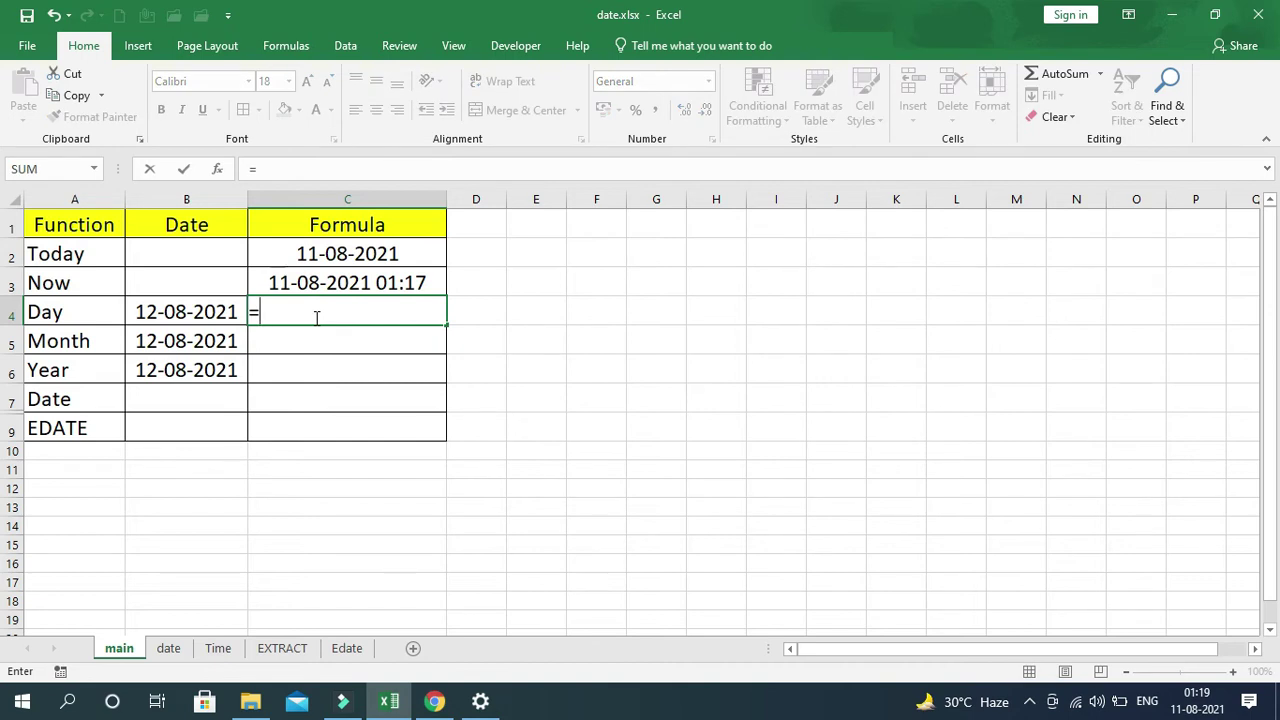
type("da")
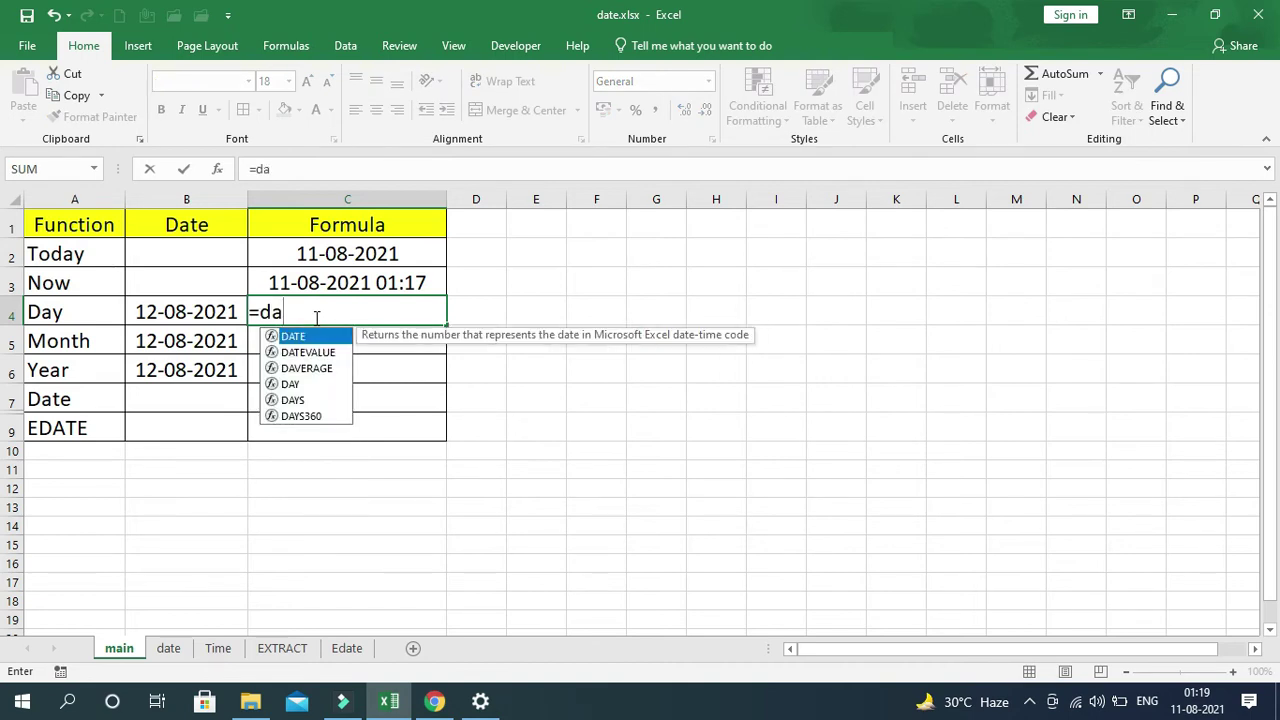
type("y")
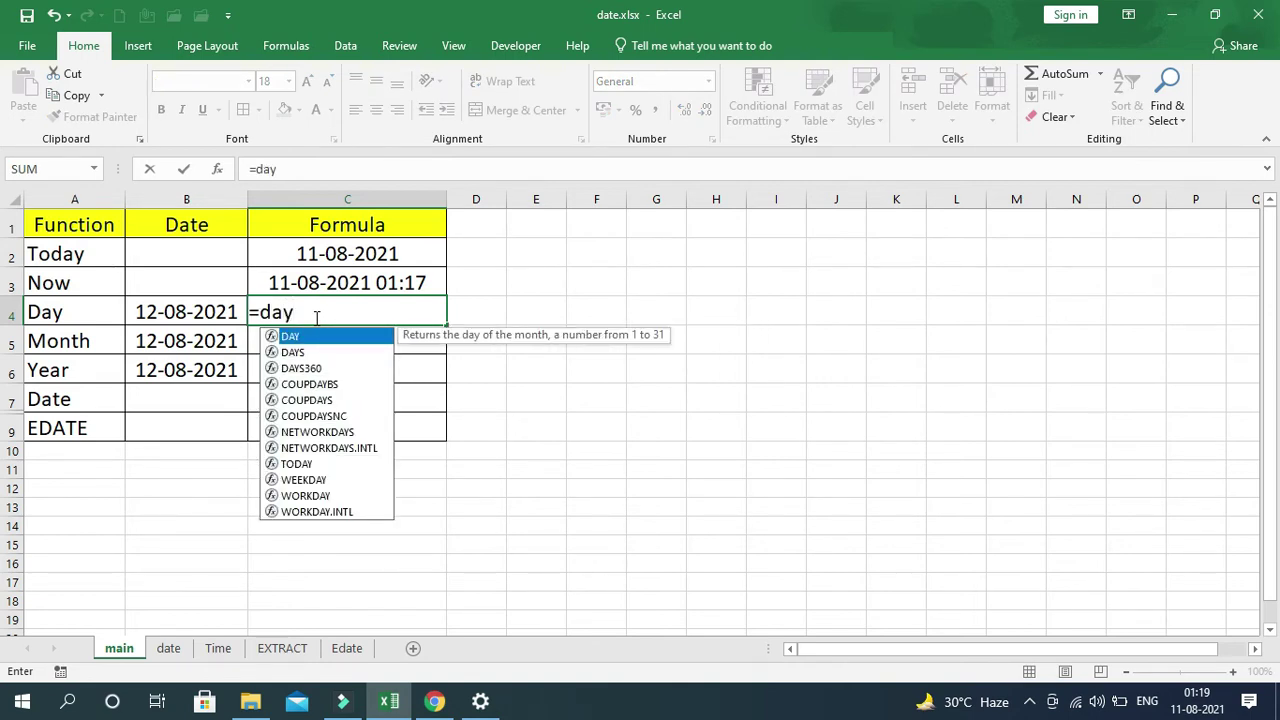
type("(")
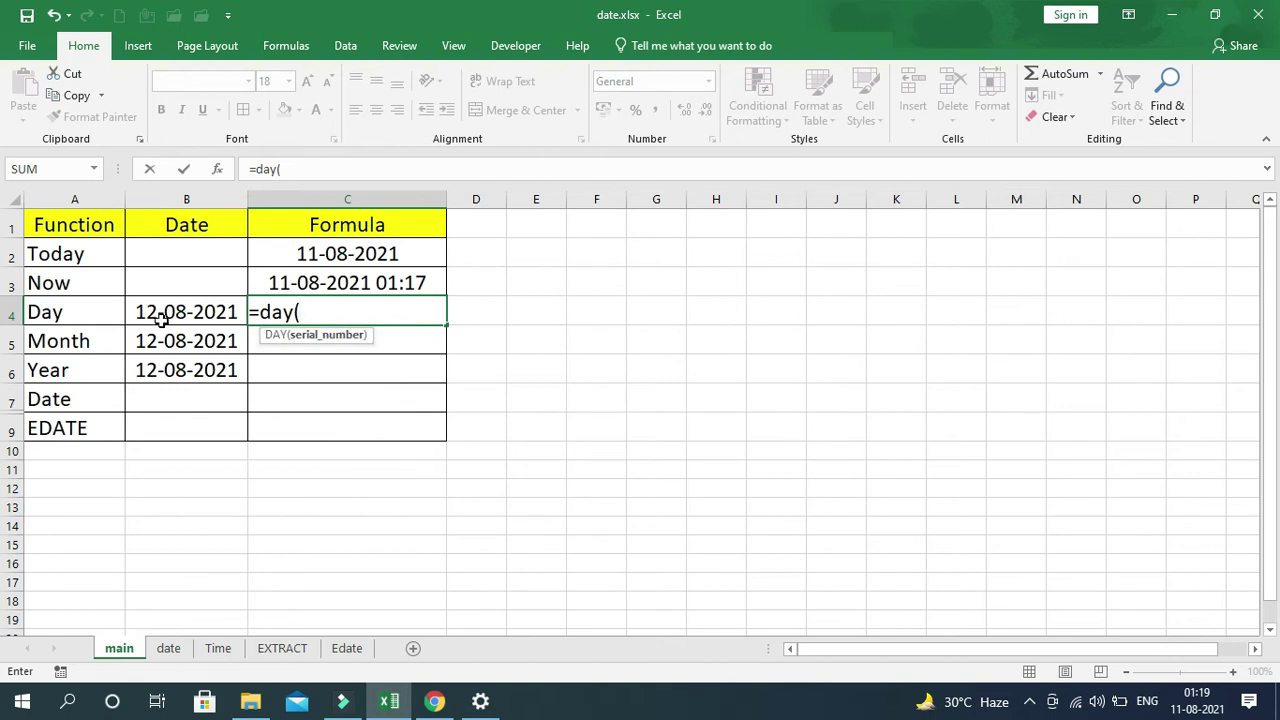
left_click(167, 312)
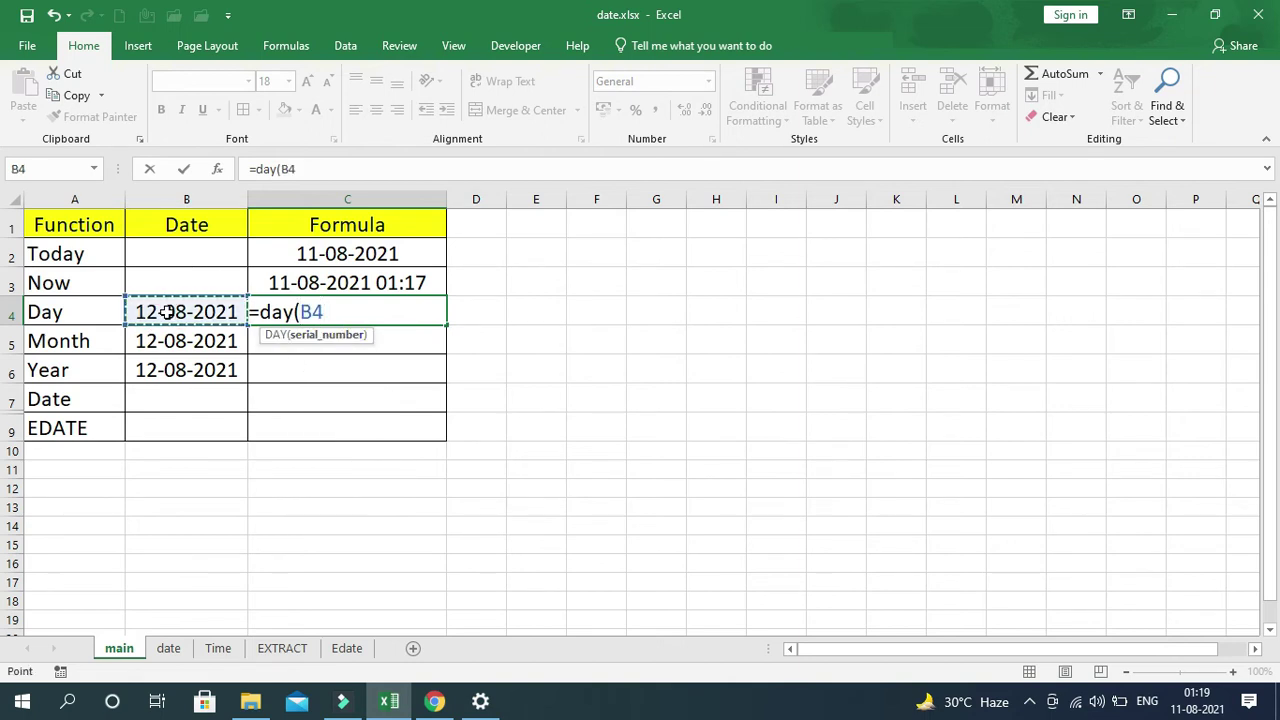
type(")")
key("Return")
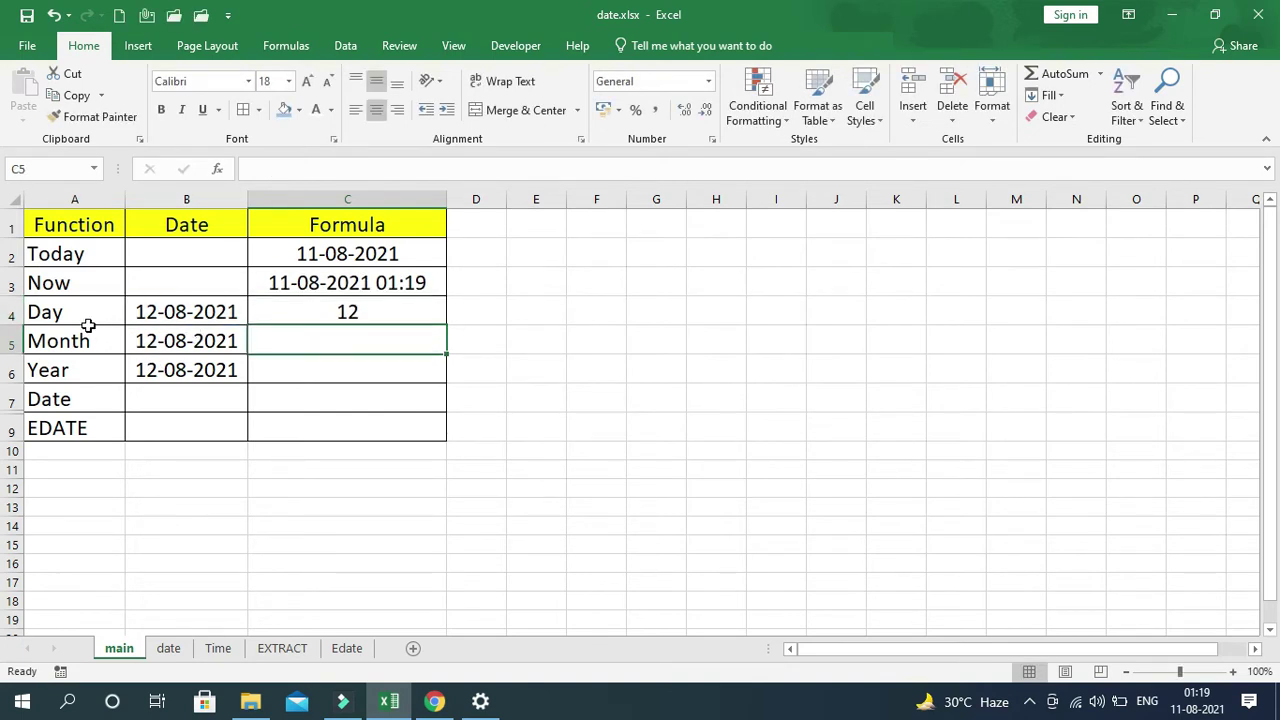
left_click(332, 316)
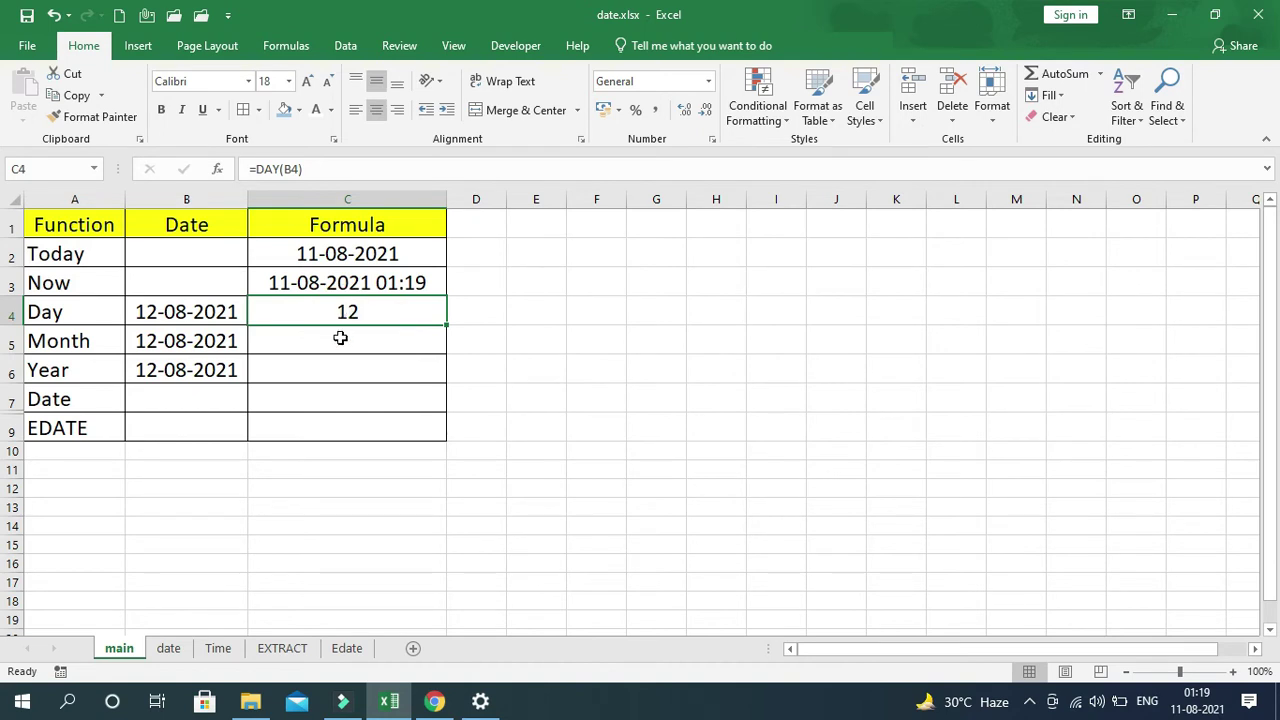
- Enter =MONTH(B5) in C5, returning 8
left_click(335, 341)
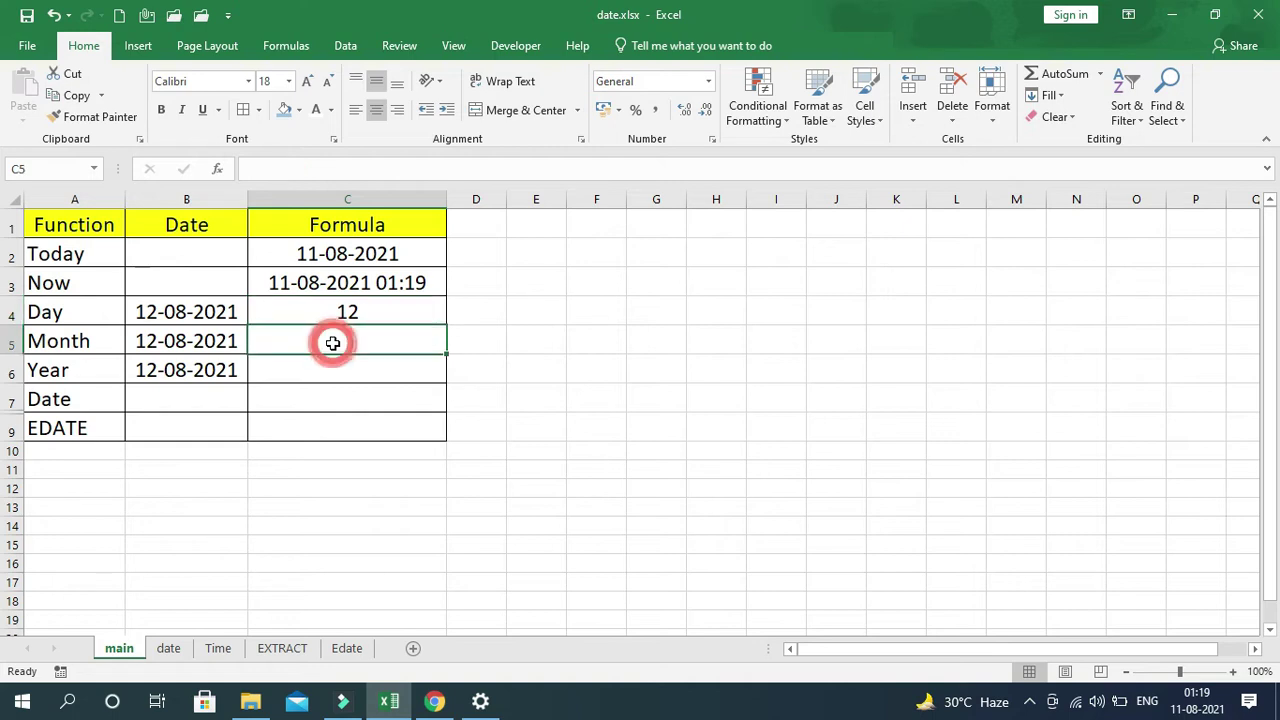
type("=mon")
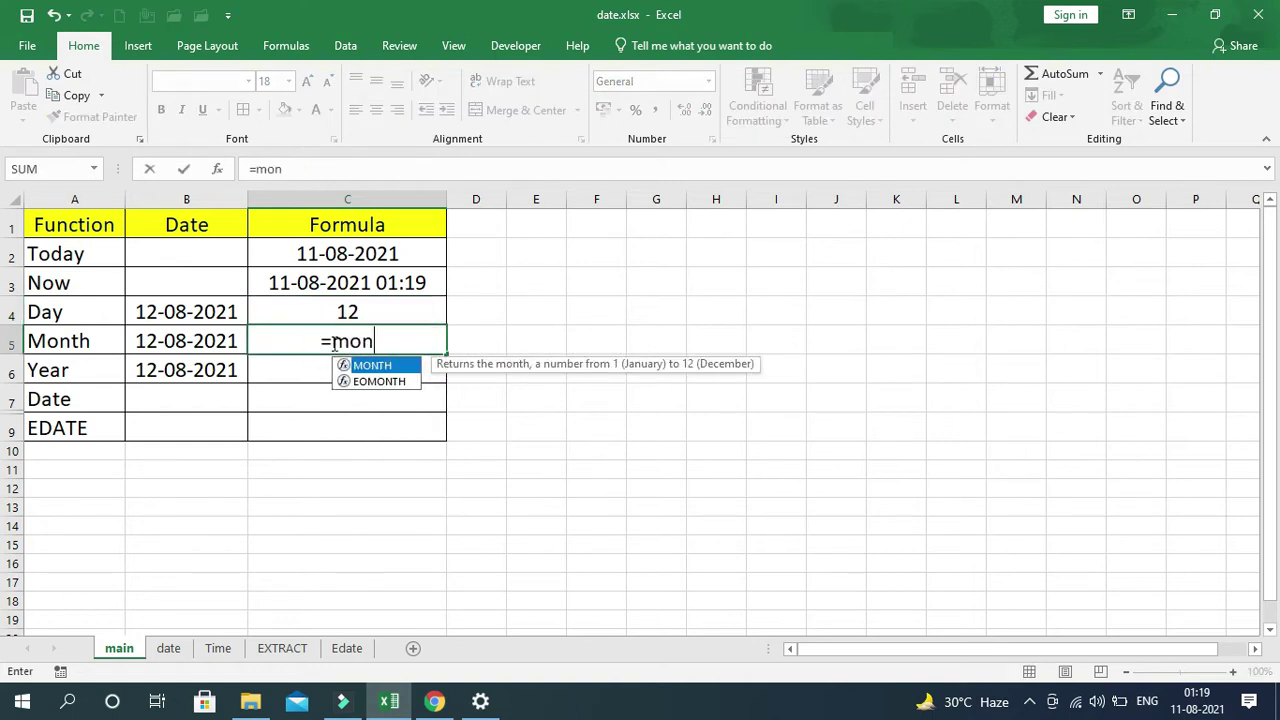
key("Tab")
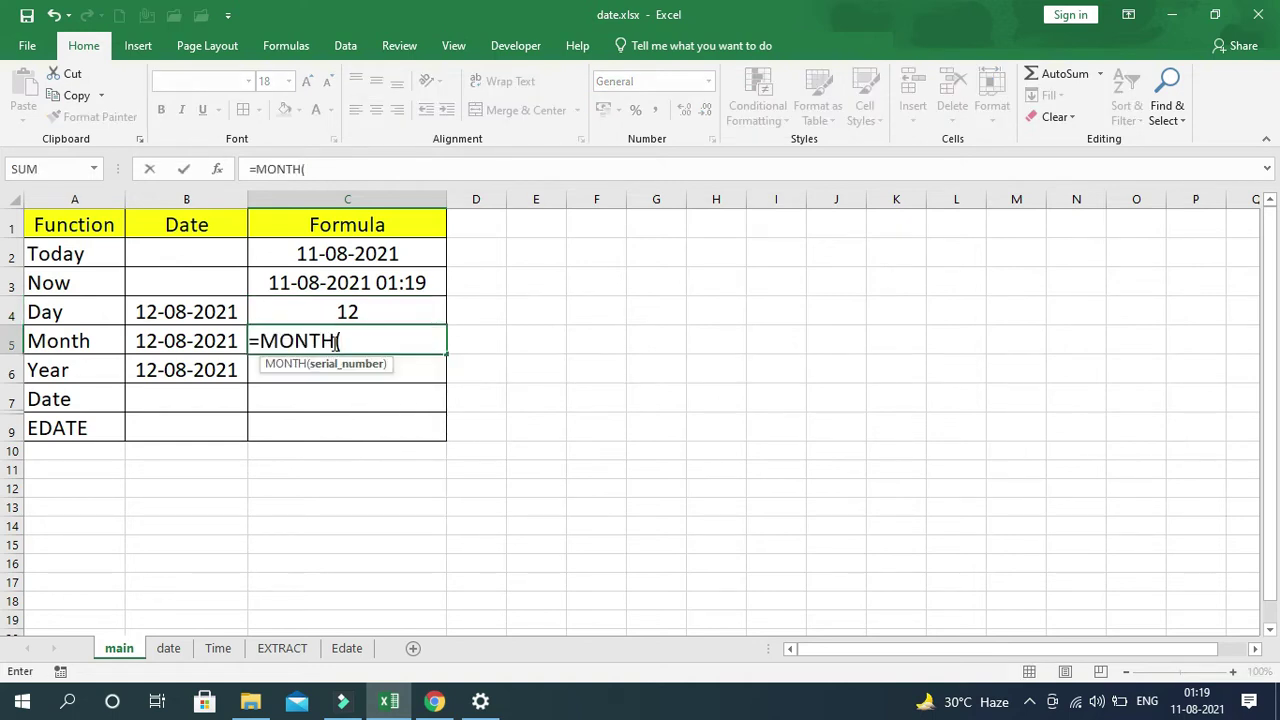
left_click(210, 342)
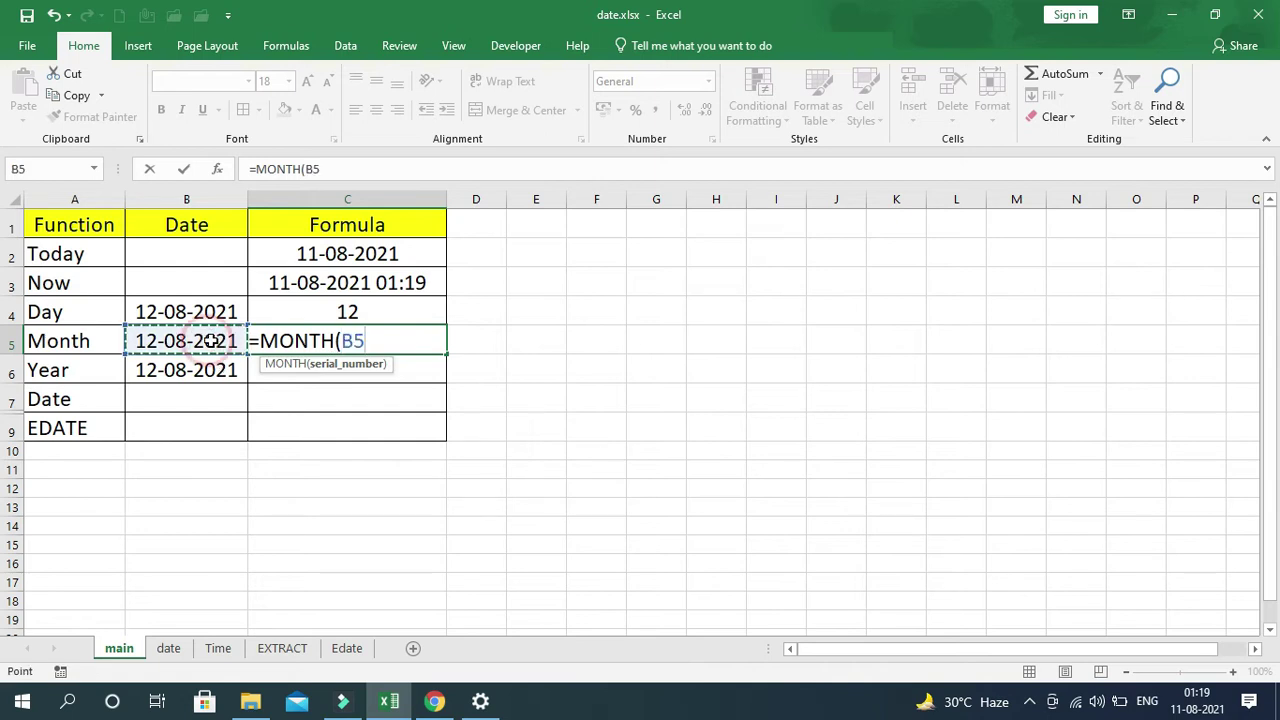
type(")")
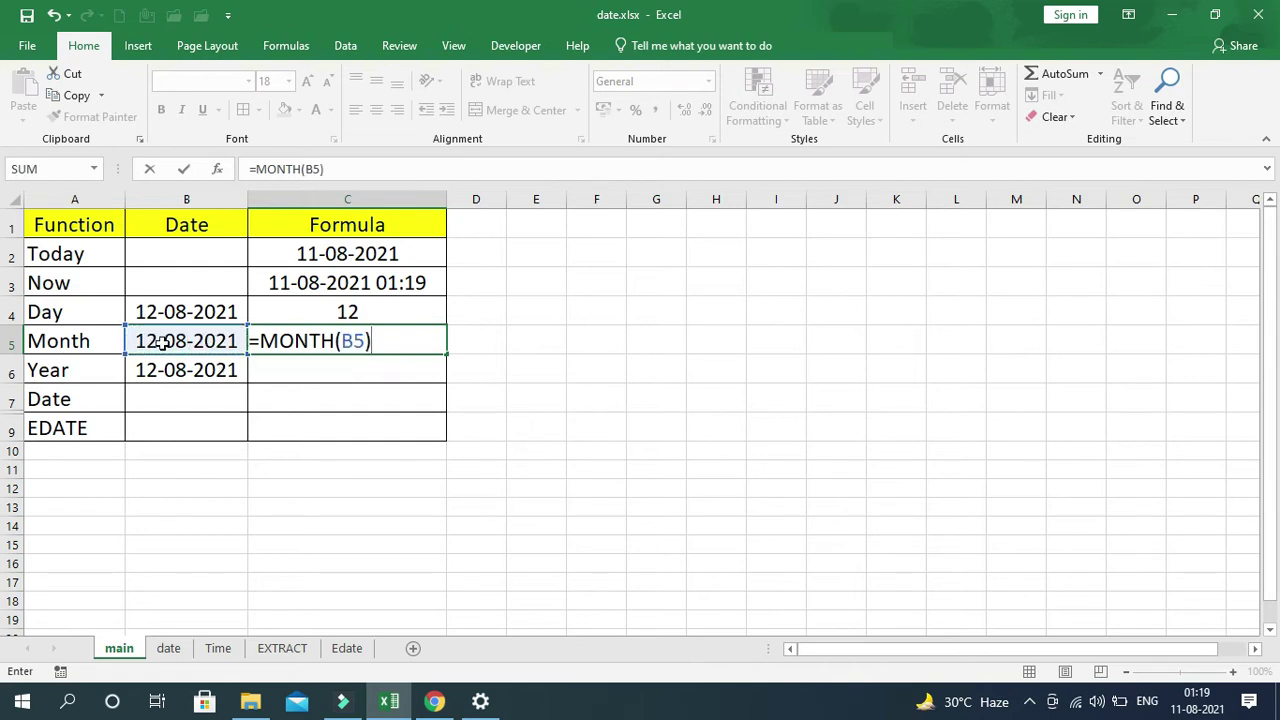
key("Return")
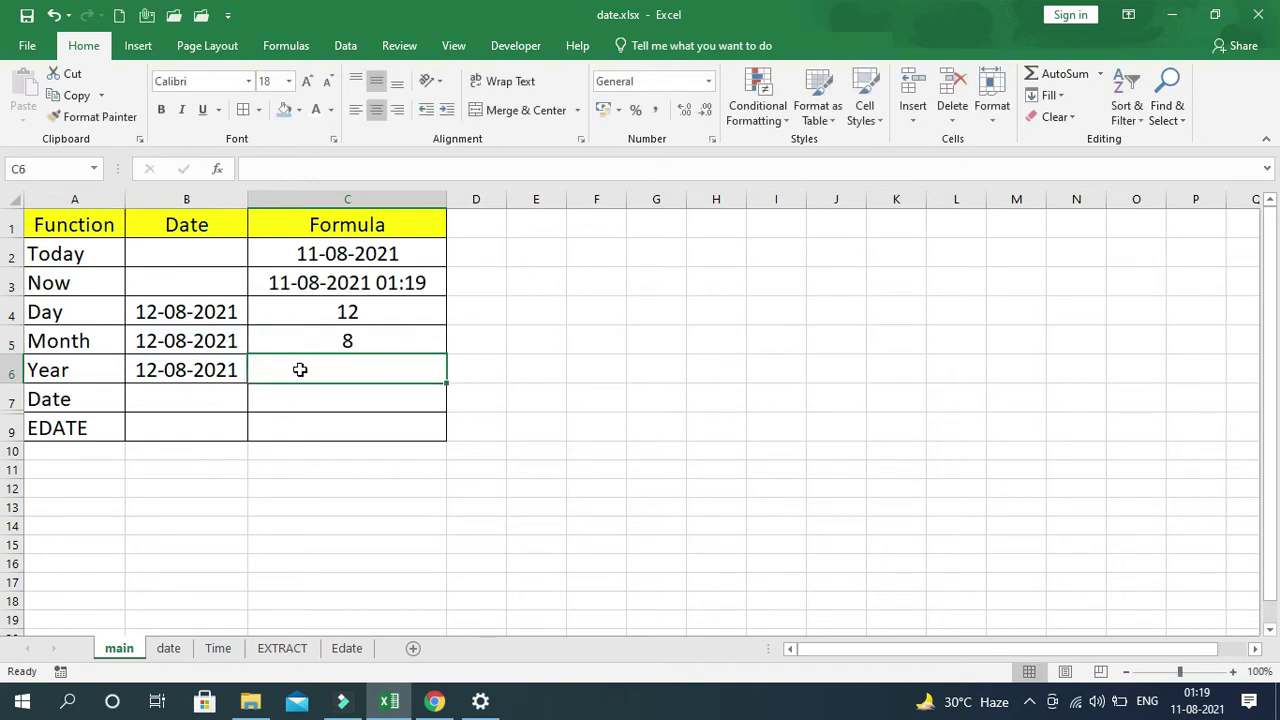
- Enter =YEAR(B6) in C6, returning 2021
left_click(333, 375)
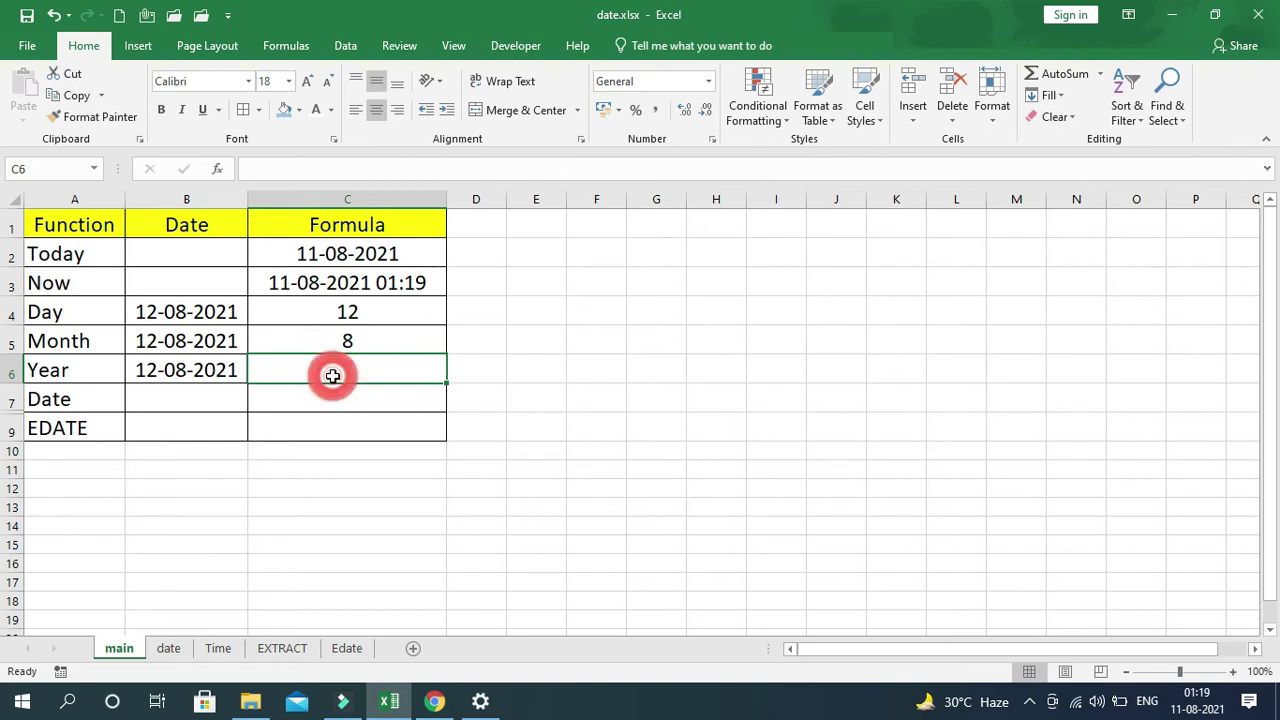
type("=")
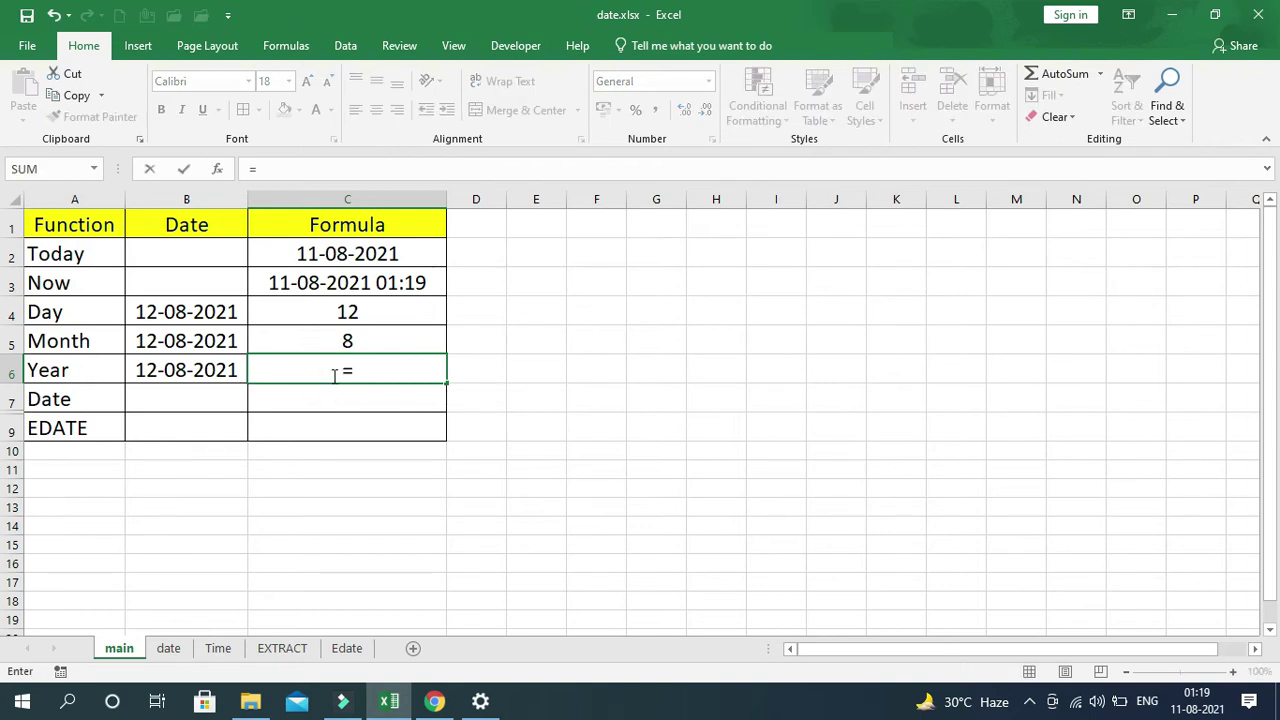
type("year")
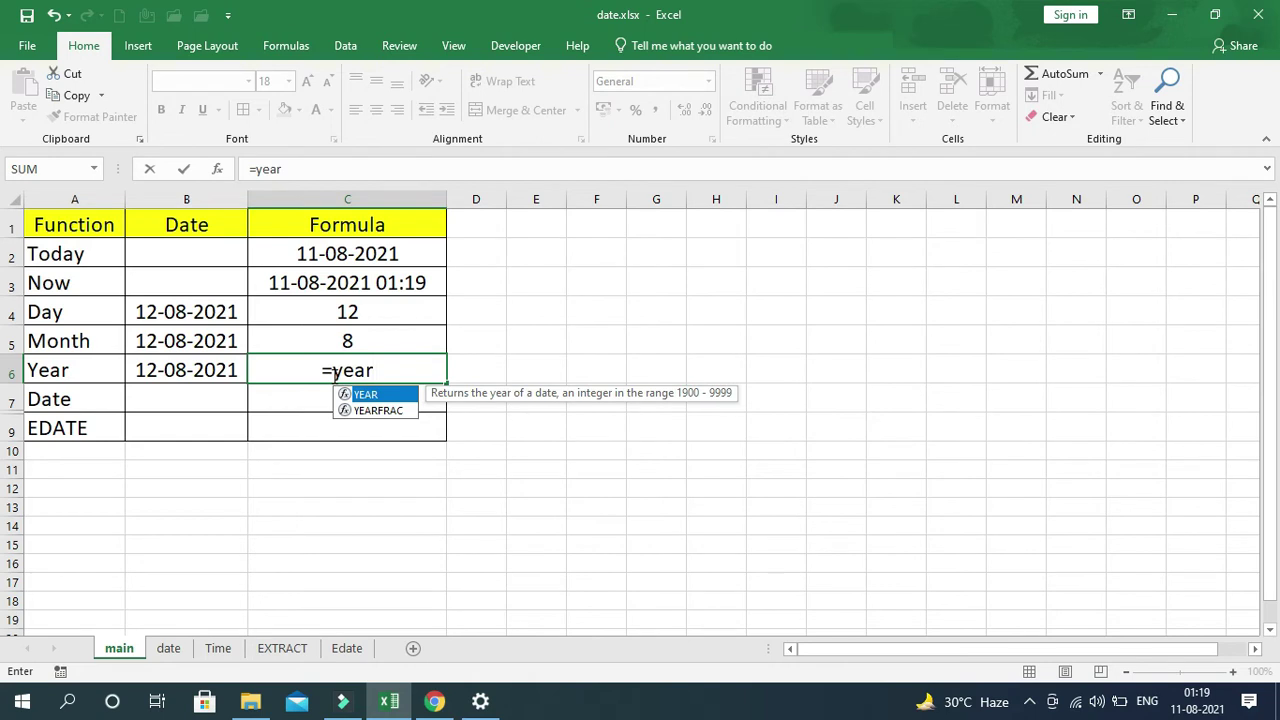
type("(")
left_click(193, 367)
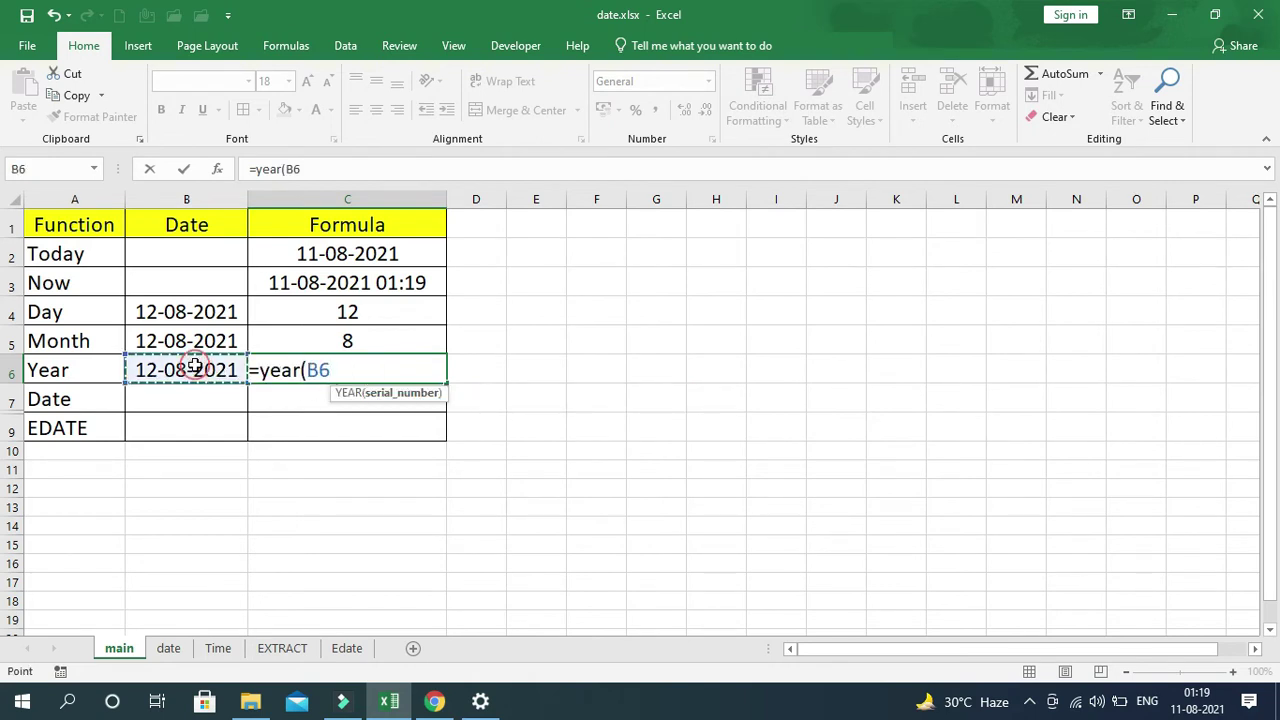
type(")")
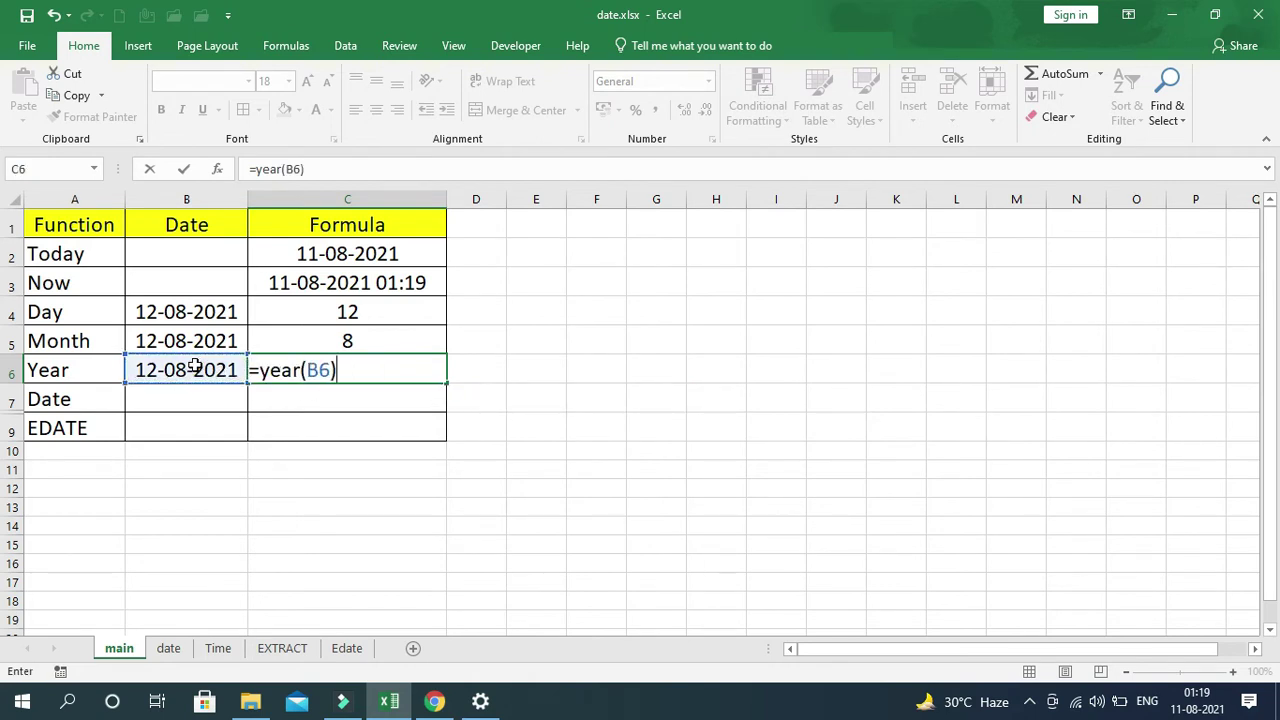
key("Return")
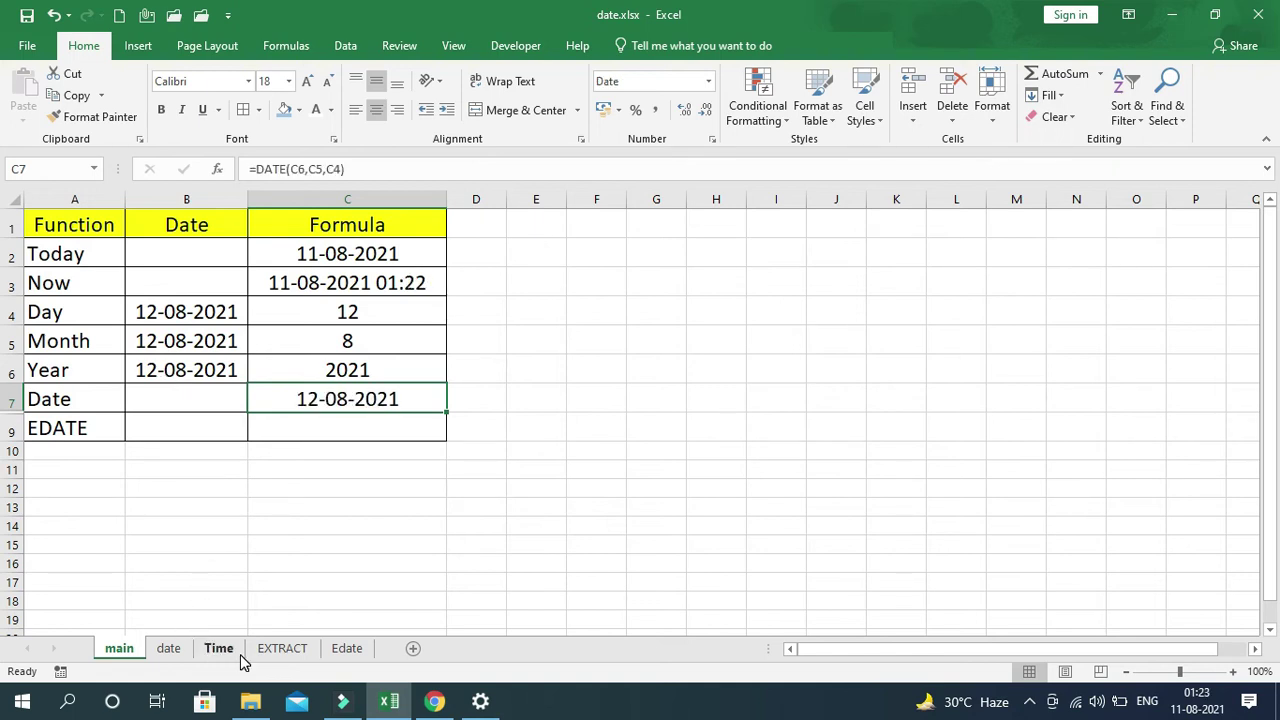
left_click(282, 648)
- On the EXTRACT sheet, enter =DAY(A2) in B2, showing 12
left_click_drag(145, 250, 135, 374)
left_click(143, 468)
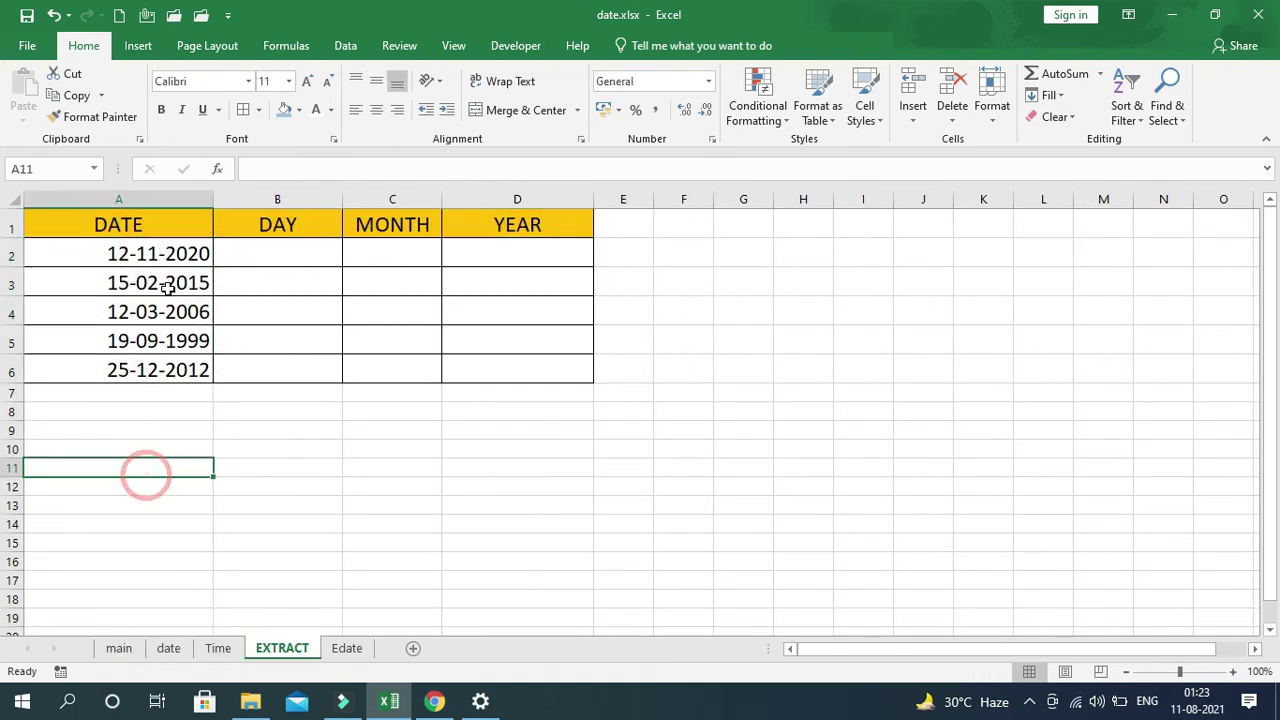
left_click(267, 258)
left_click(405, 250)
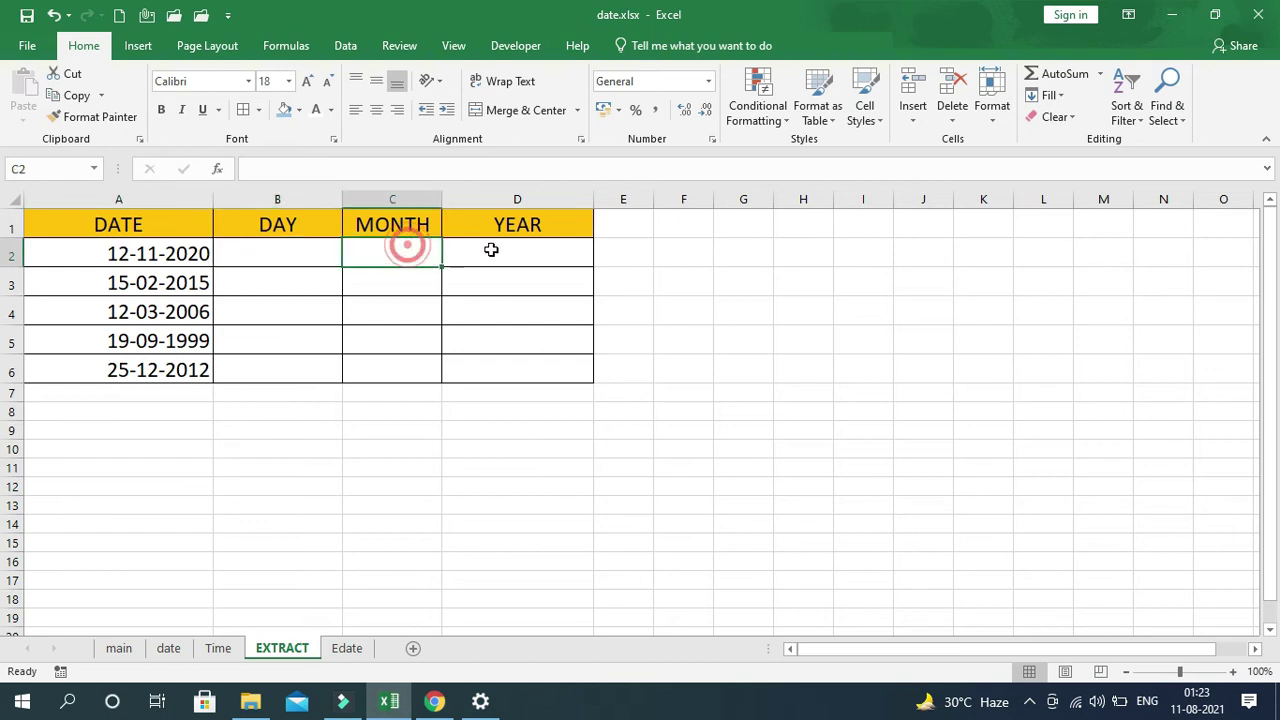
left_click(490, 250)
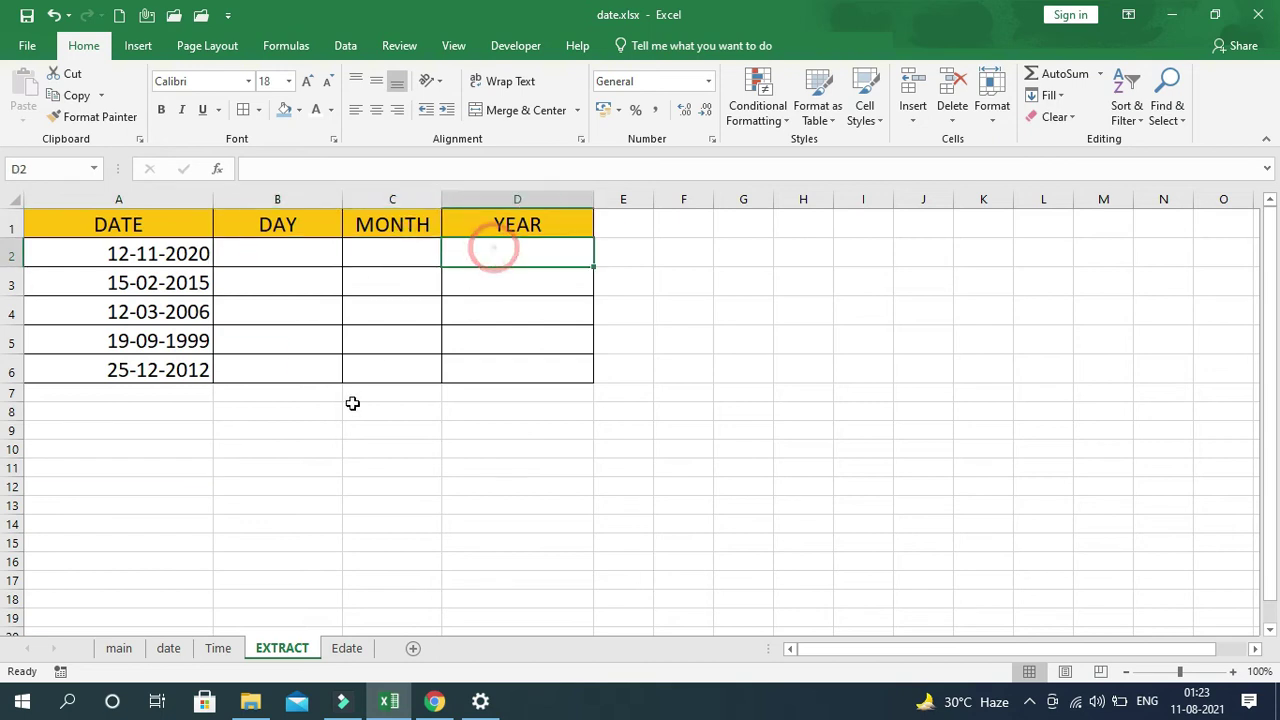
left_click(262, 258)
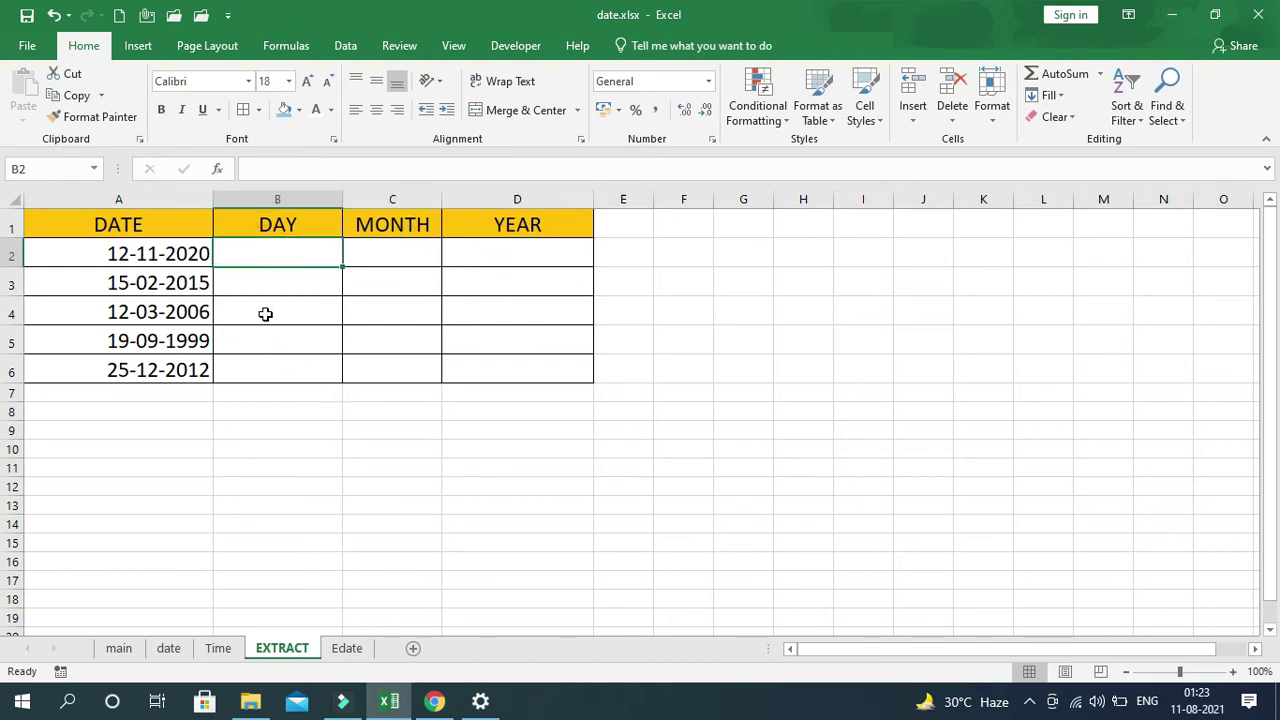
type("=da")
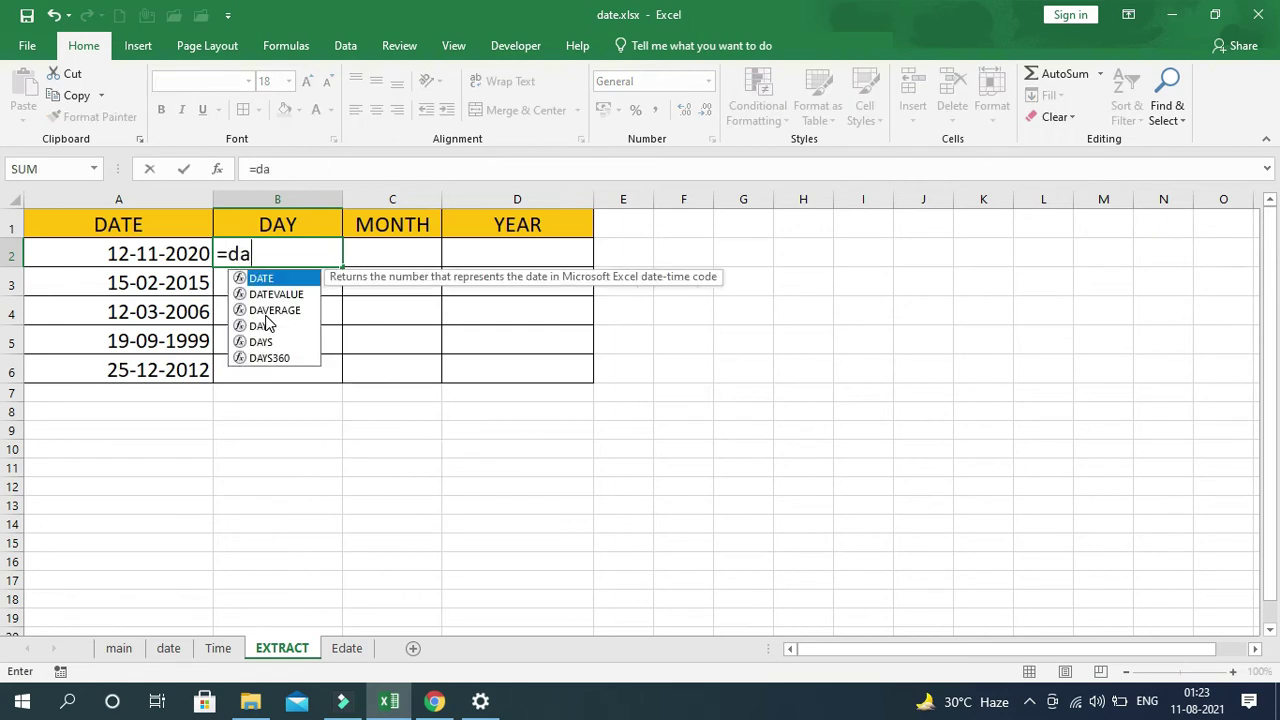
type("y(")
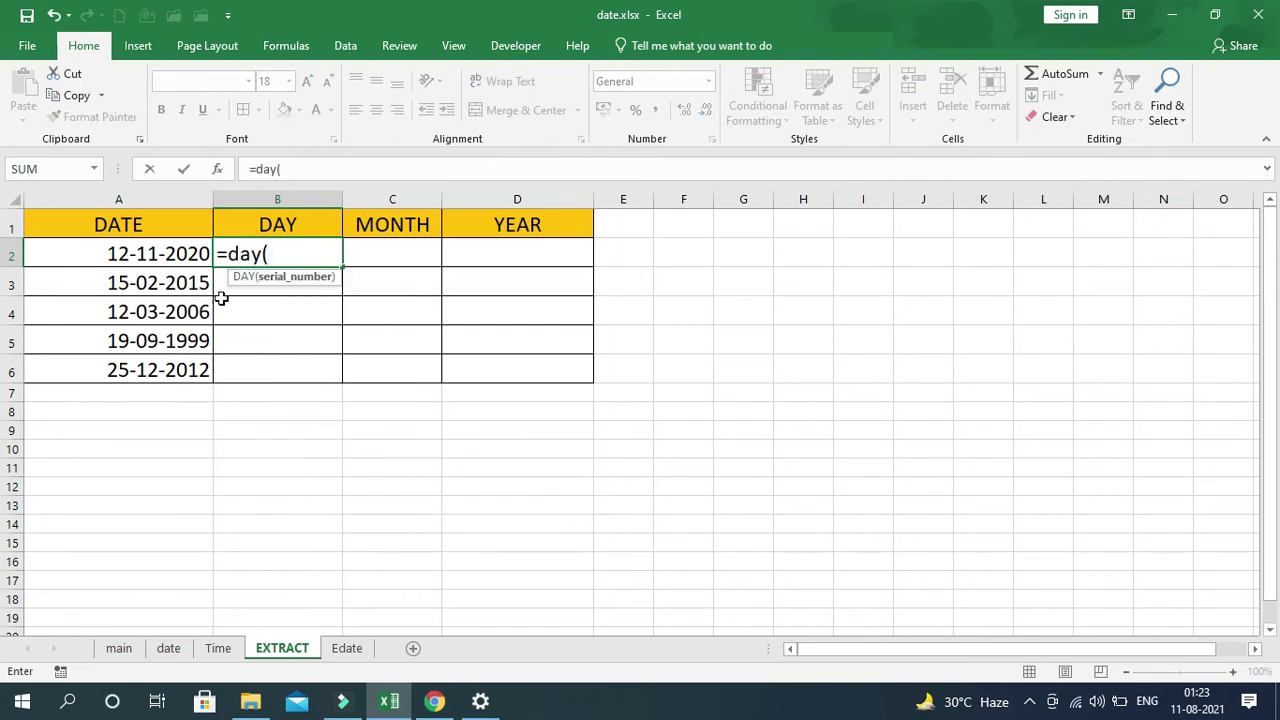
left_click(171, 259)
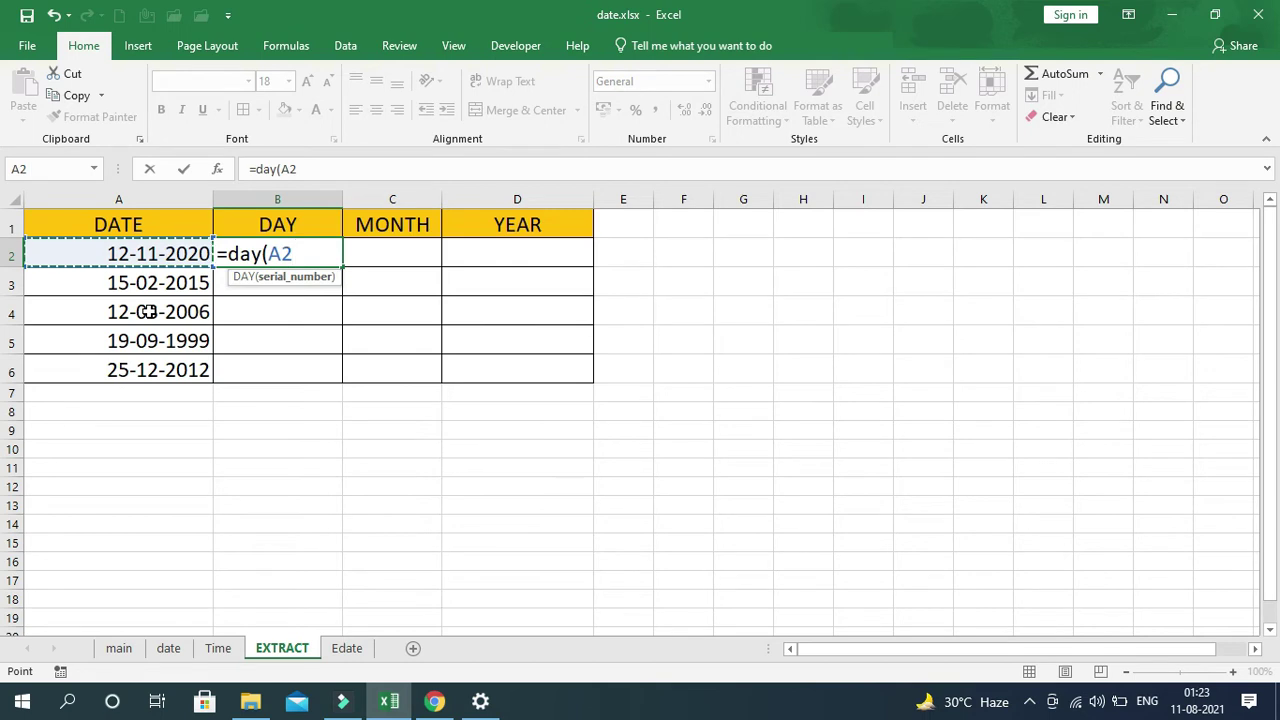
type(")")
key("Return")
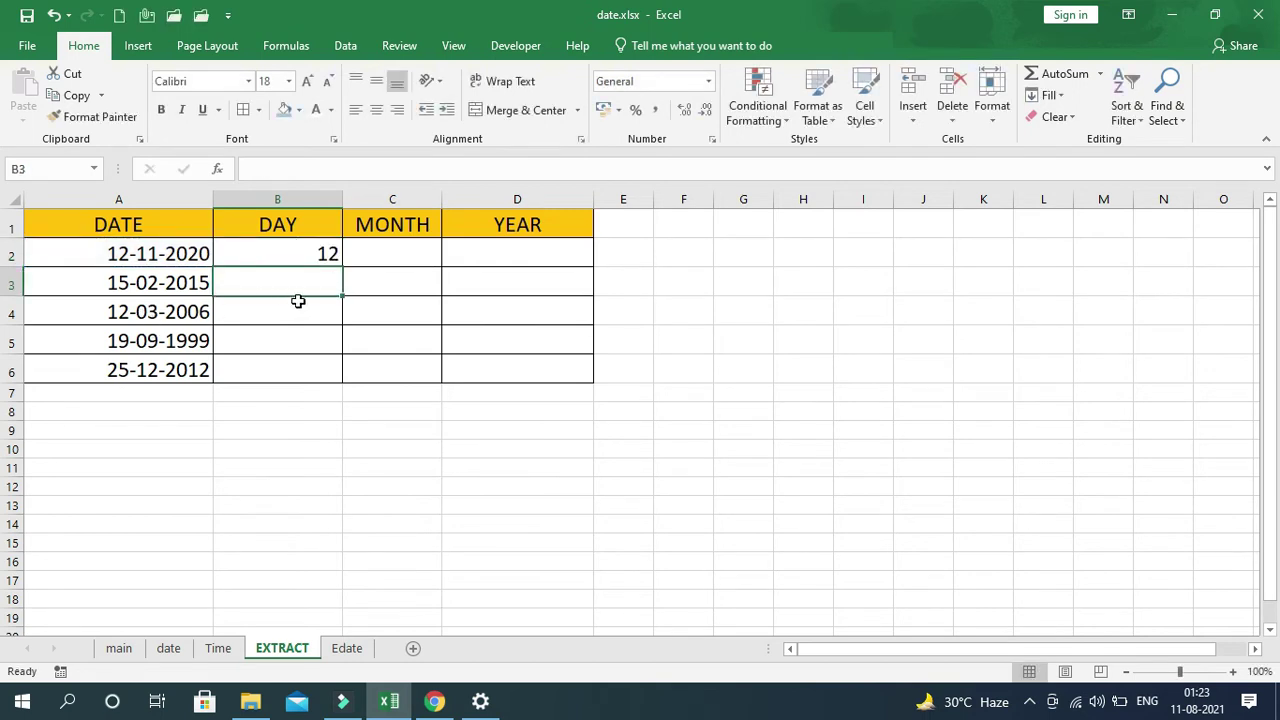
- Enter =MONTH(A2) in C2 and =YEAR(A2) in D2, showing 11 and 2020
left_click(361, 251)
type("=")
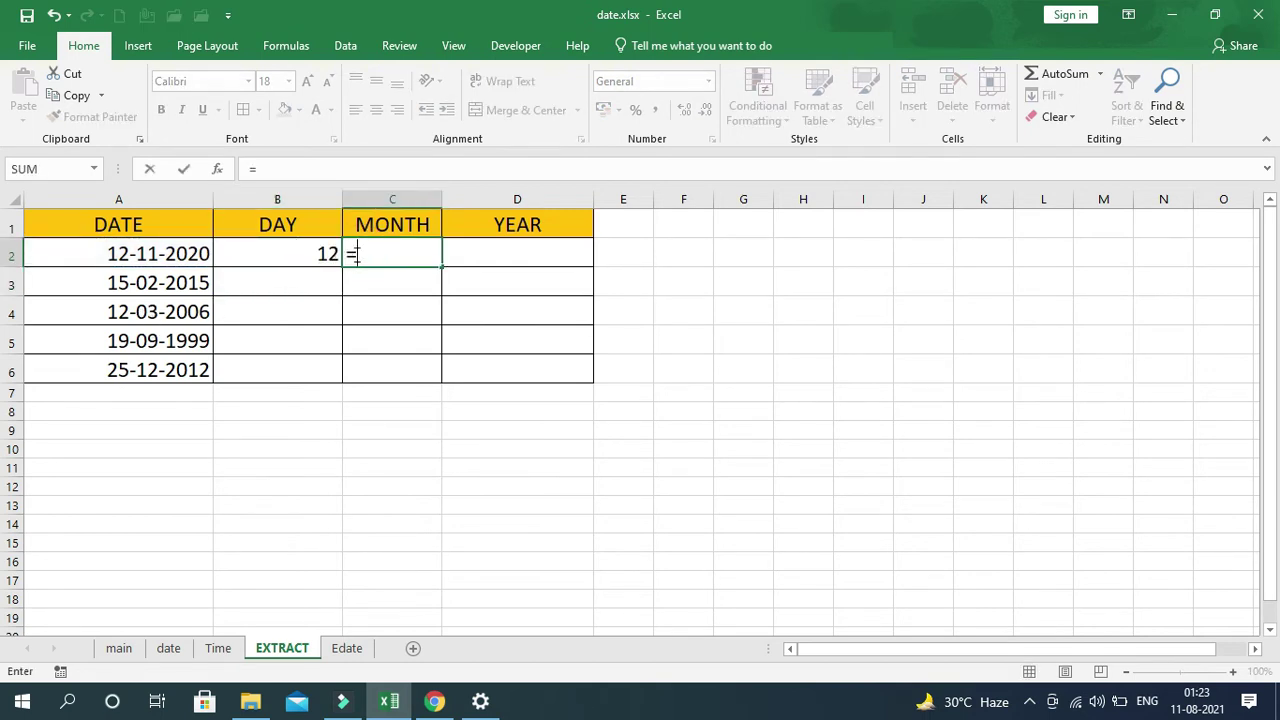
type("month(")
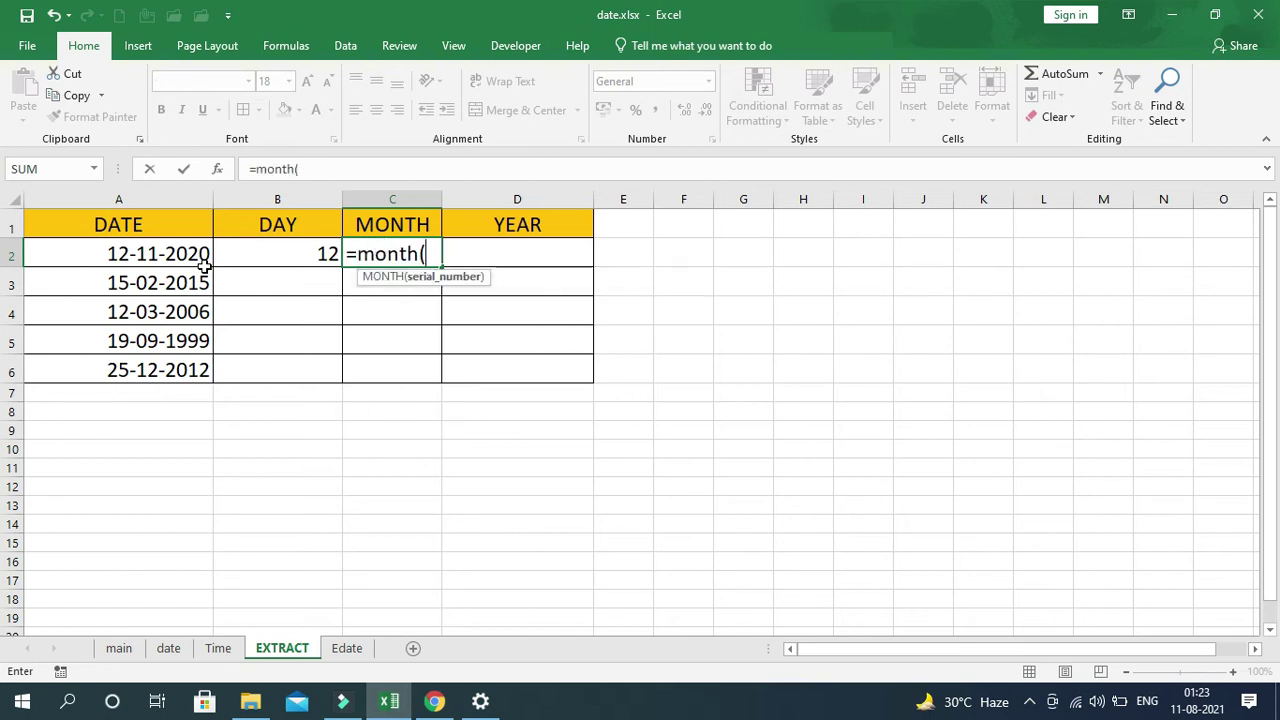
left_click(157, 254)
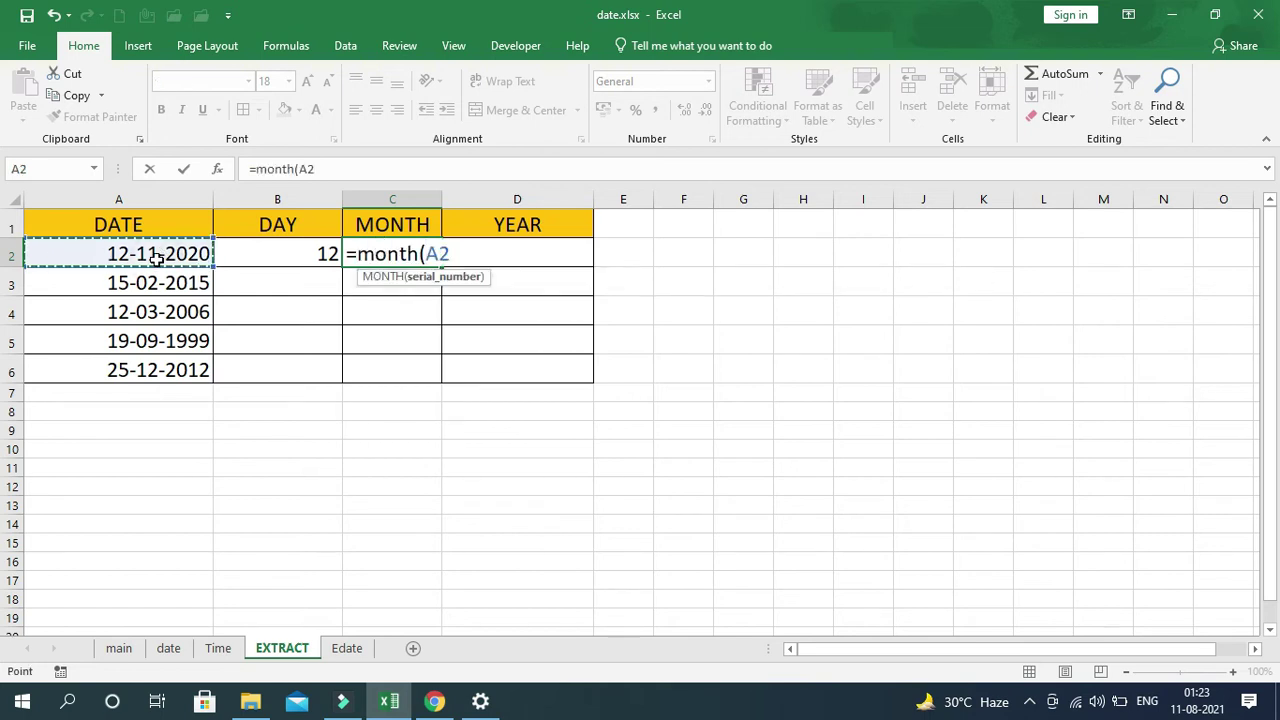
type(")")
key("Return")
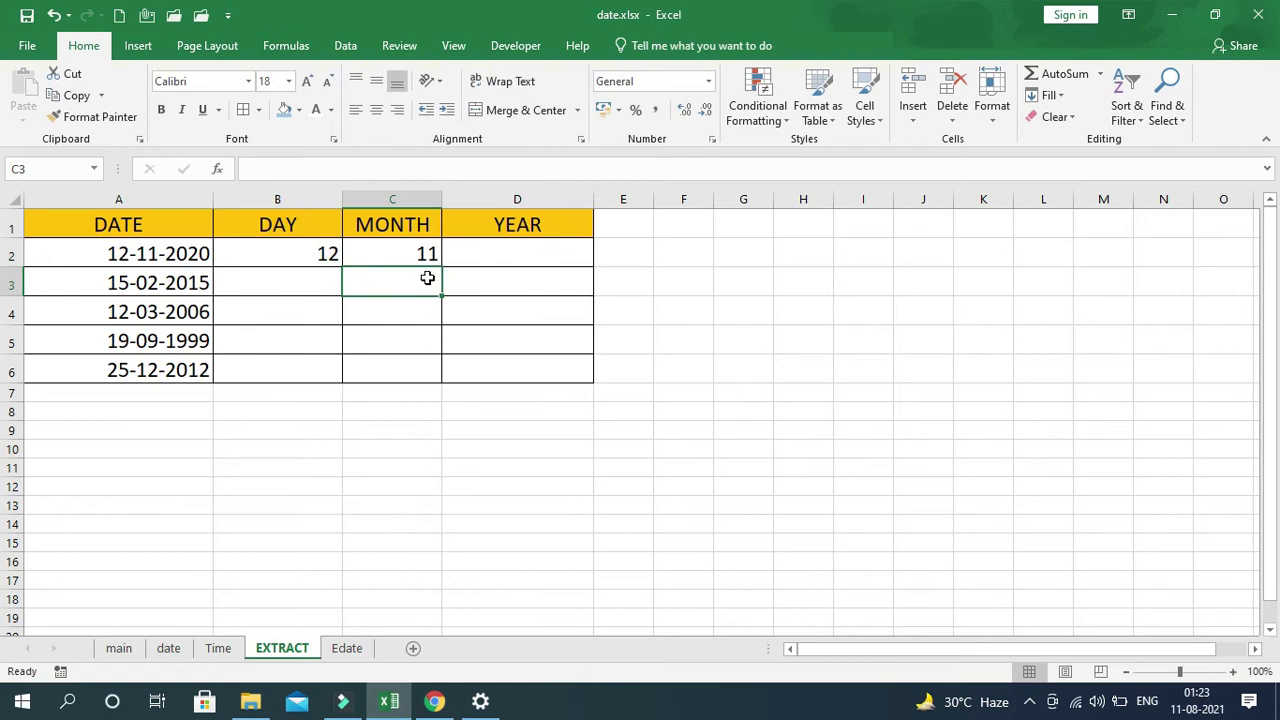
left_click(475, 255)
type("=")
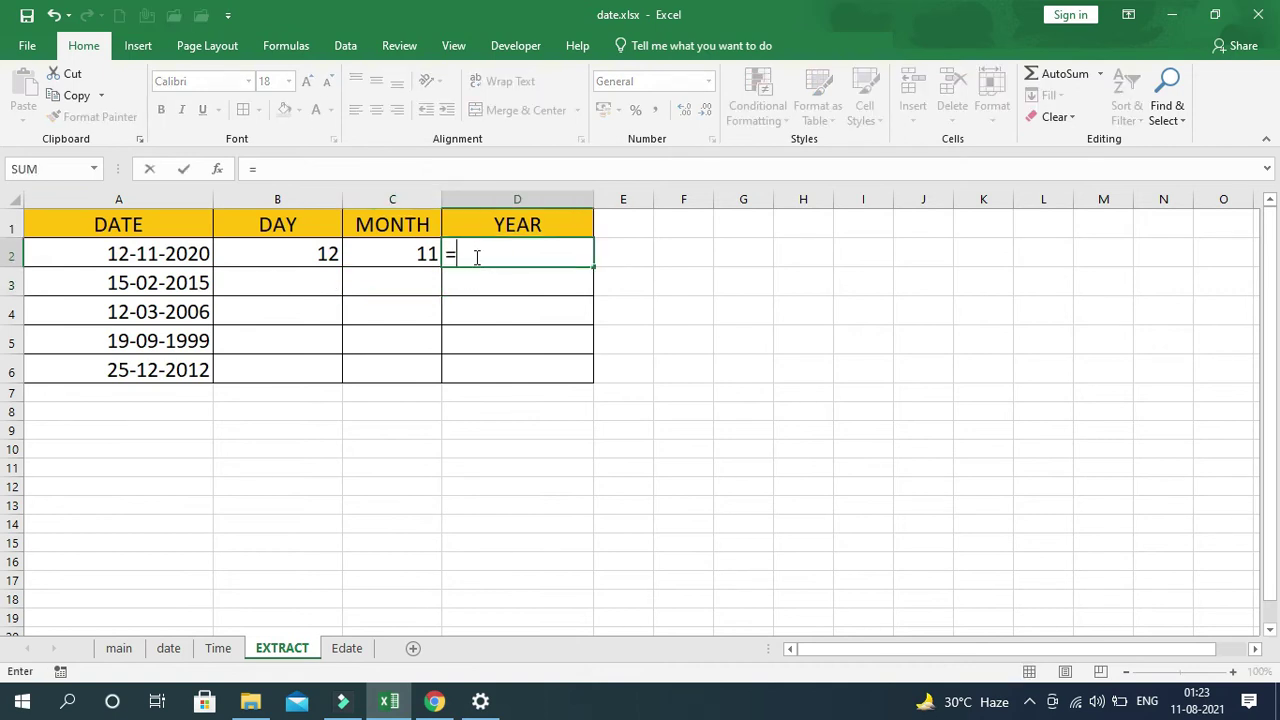
type("year(")
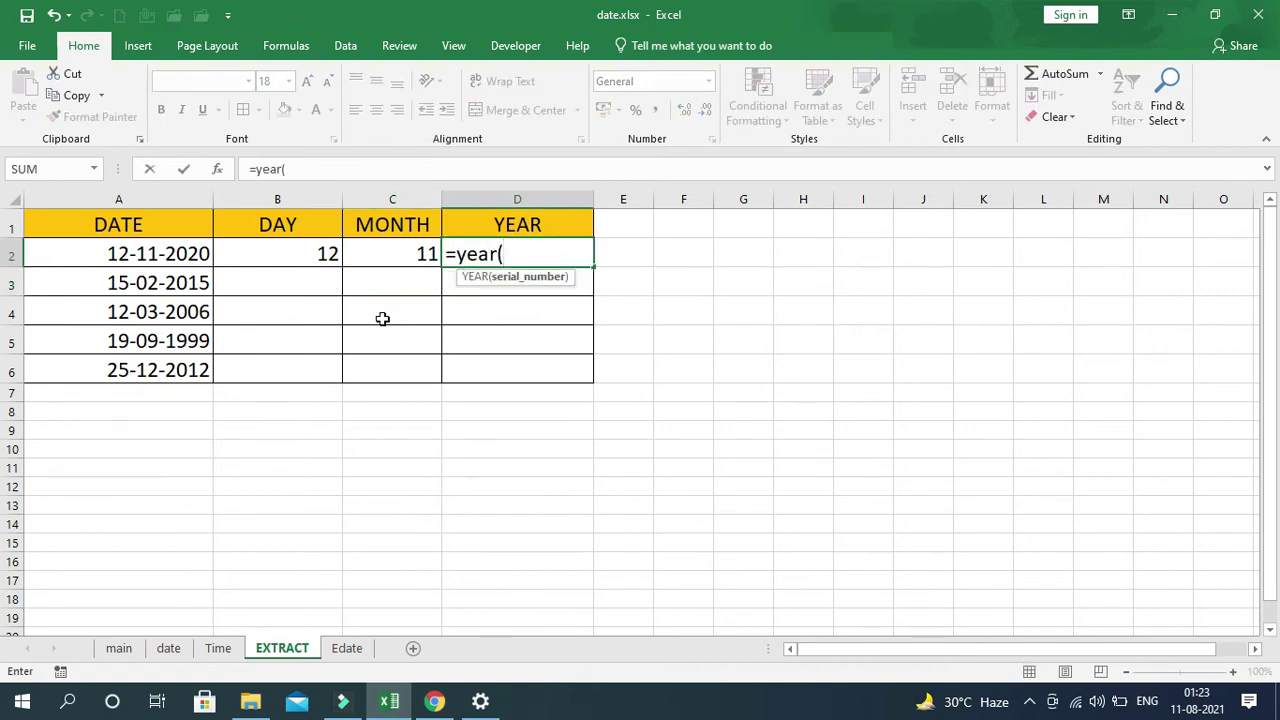
left_click(178, 255)
type(")")
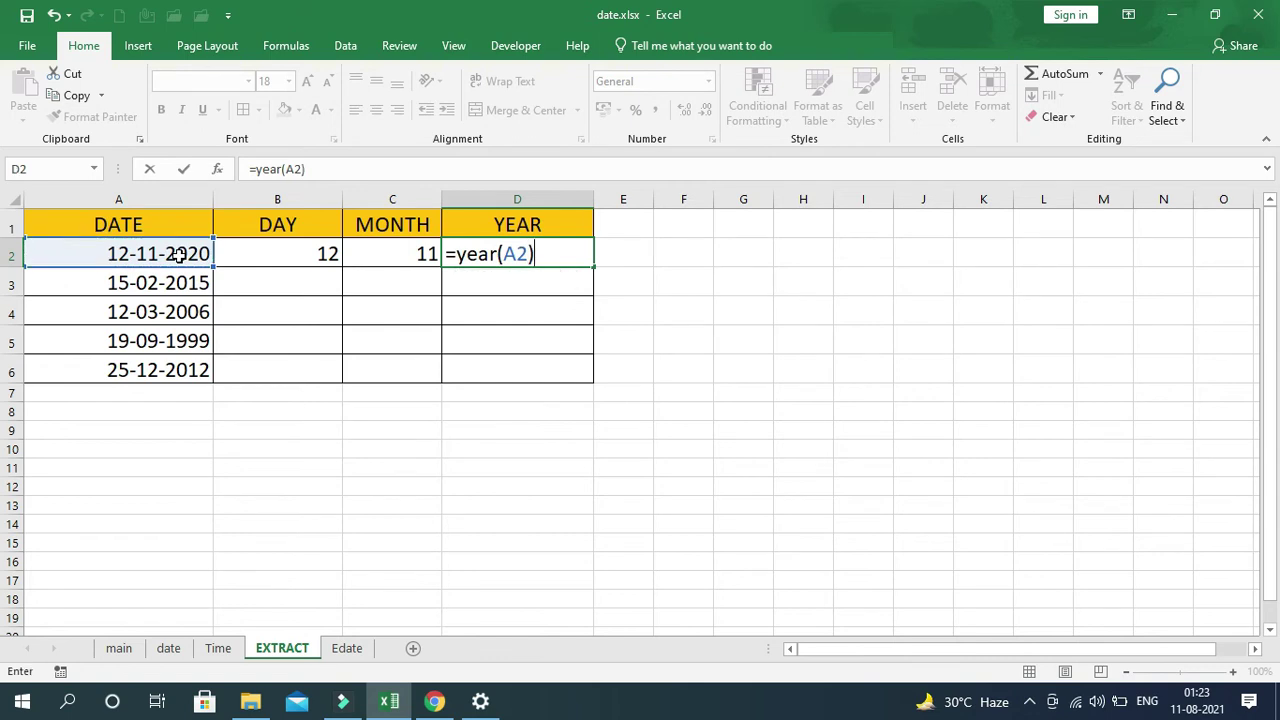
key("Return")
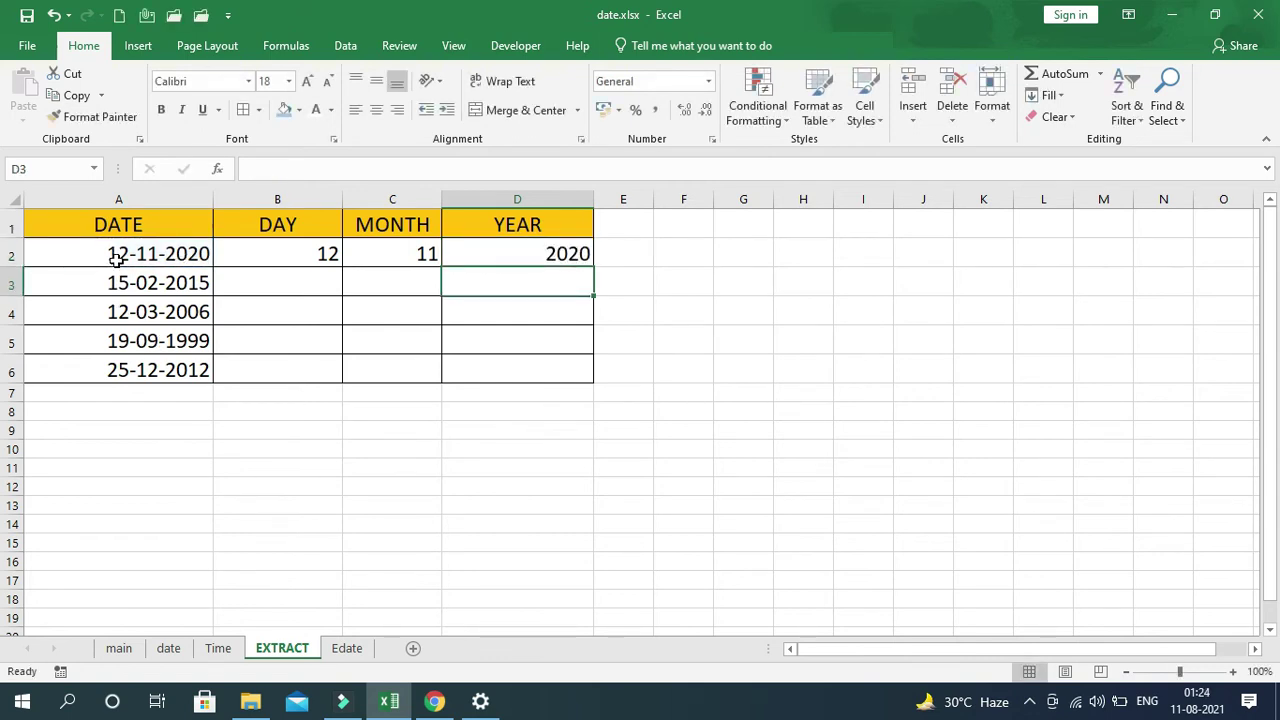
- Fill the day, month and year formulas in B2:D2 down to row 6
left_click(117, 259)
left_click(286, 263)
left_click(423, 255)
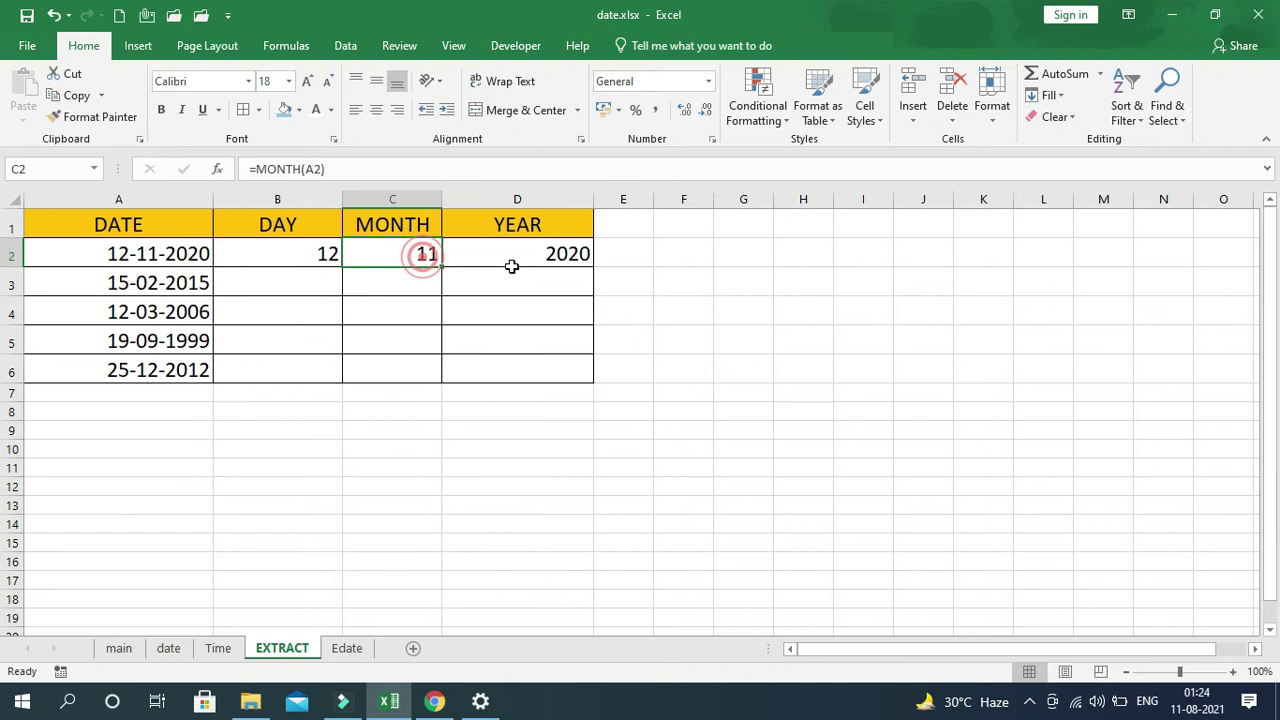
left_click(515, 262)
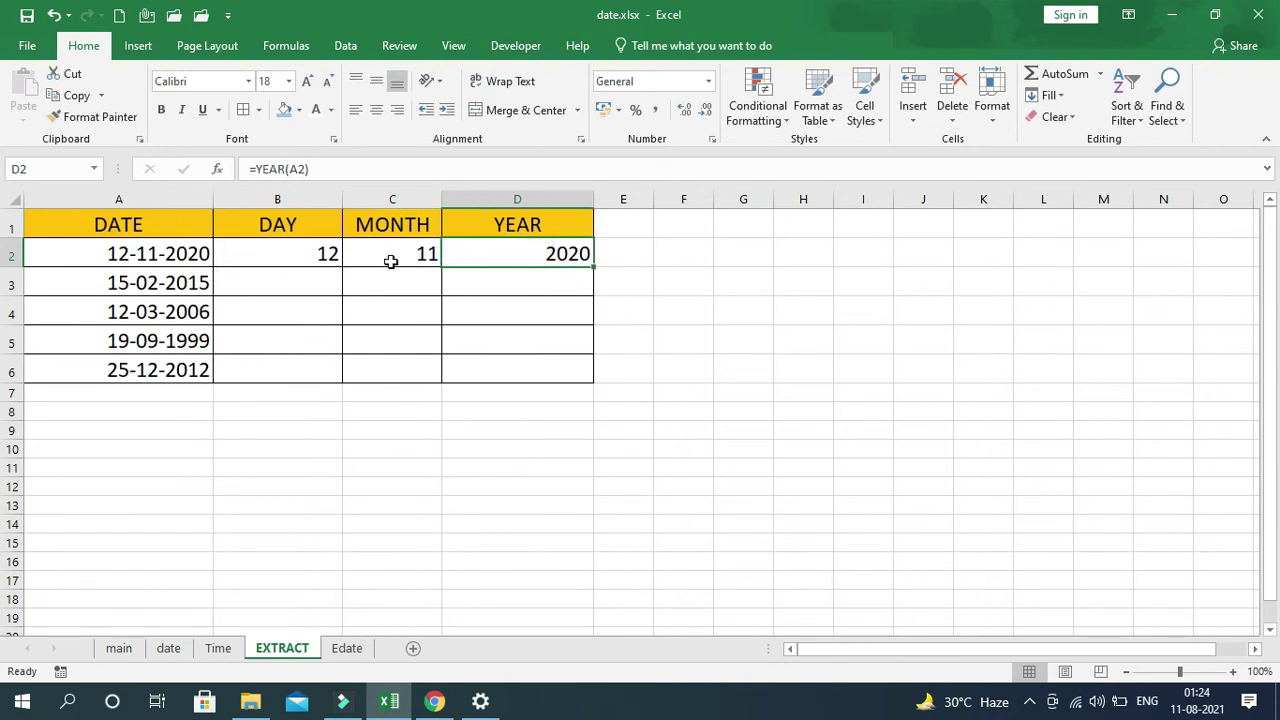
left_click_drag(276, 255, 486, 251)
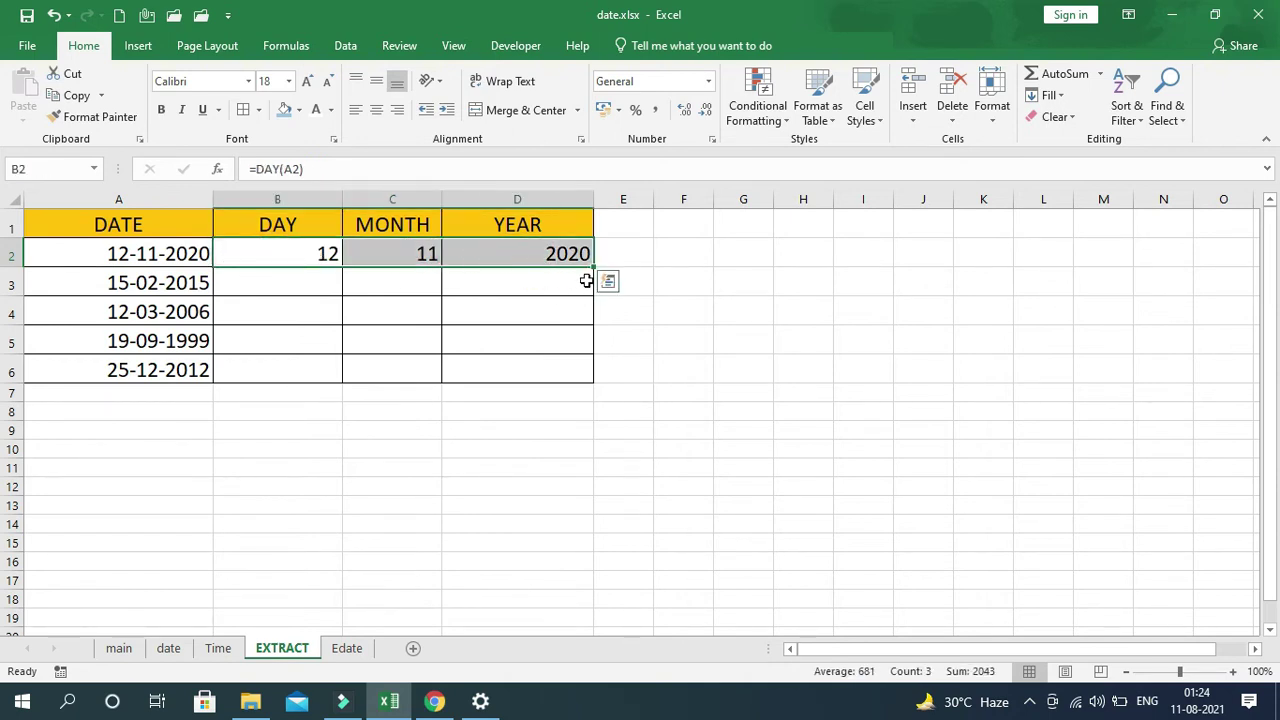
left_click_drag(593, 265, 560, 386)
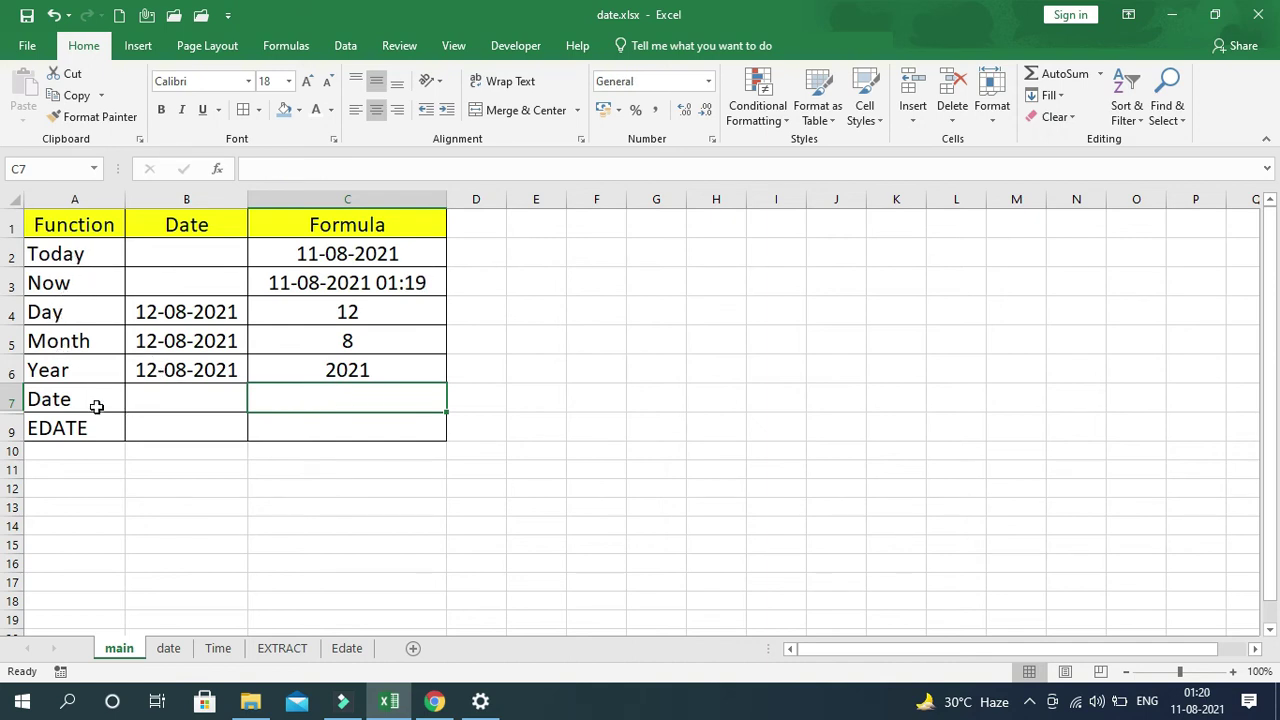
- Enter =DATE(C6,C5,C4) in C7 on the main sheet, returning 12-08-2021
left_click(60, 402)
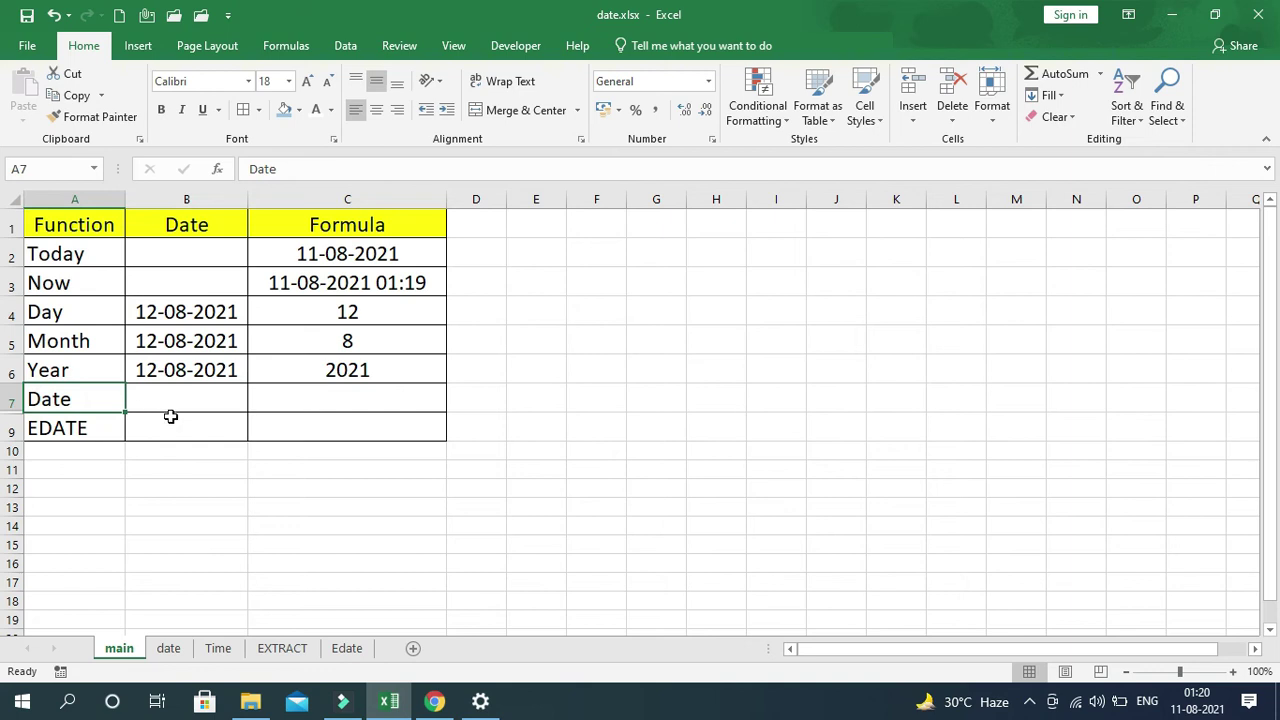
left_click(284, 402)
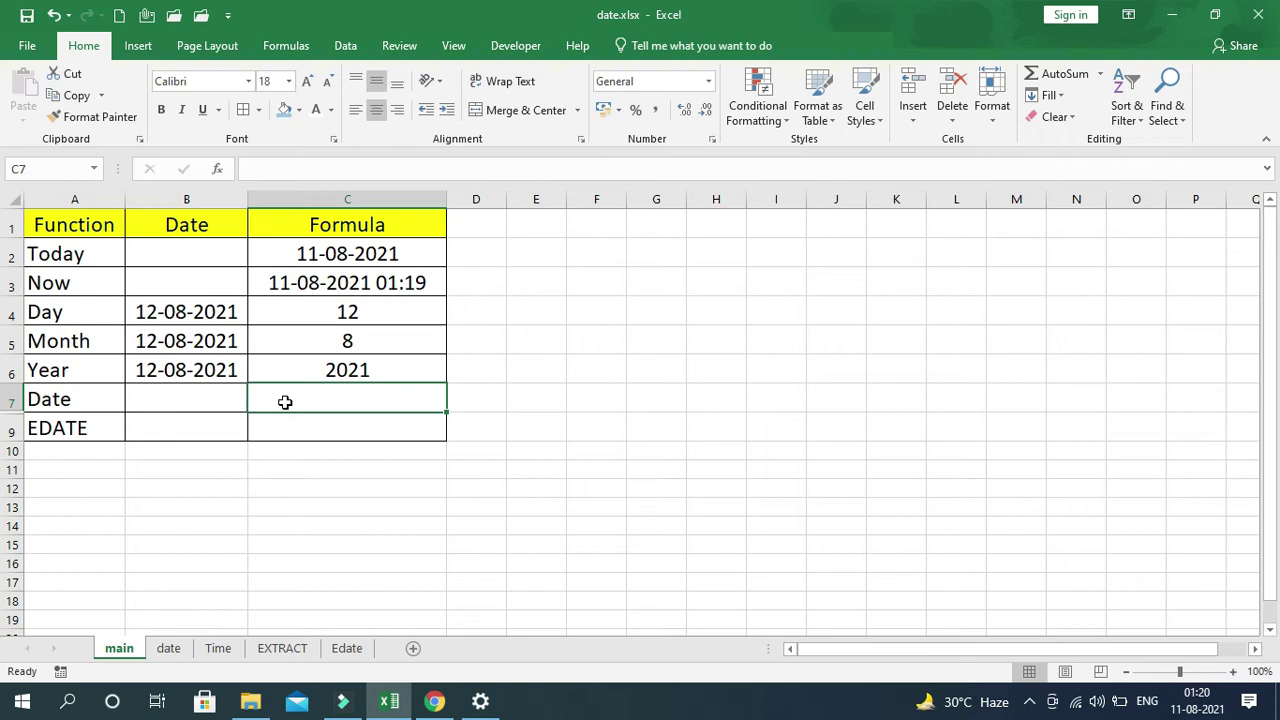
type("=")
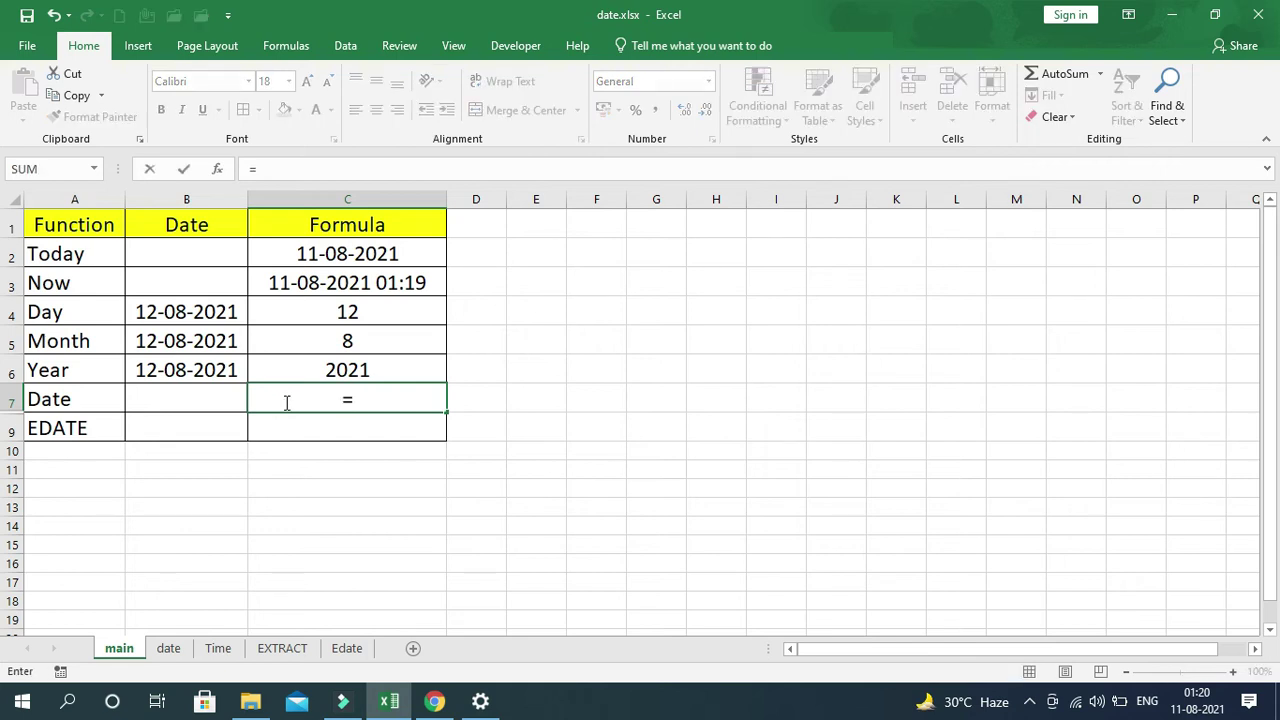
type("da")
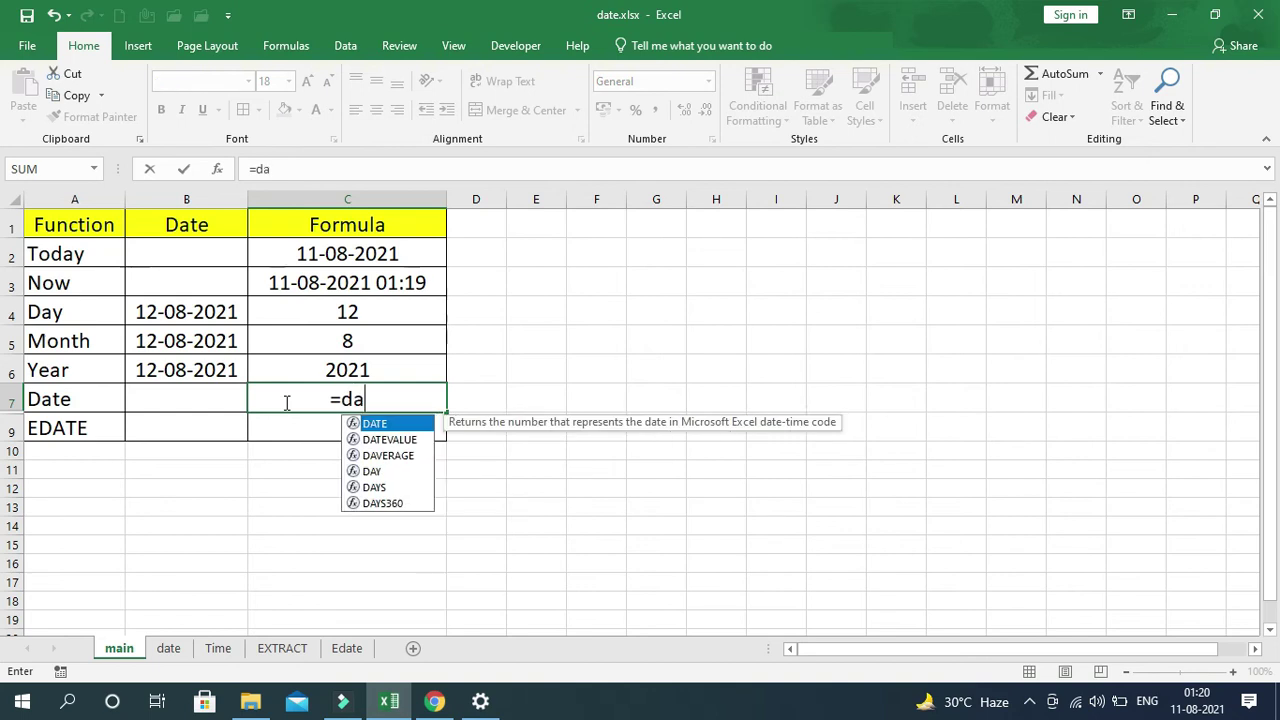
key("Tab")
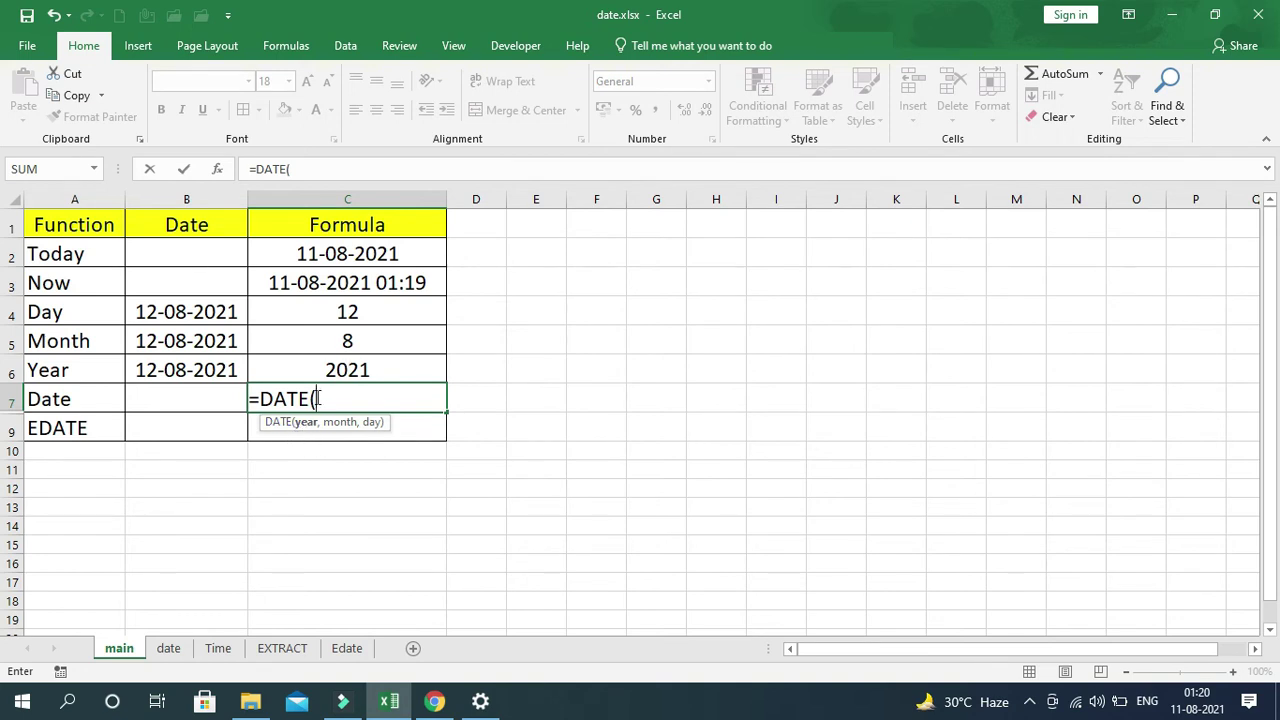
left_click(347, 370)
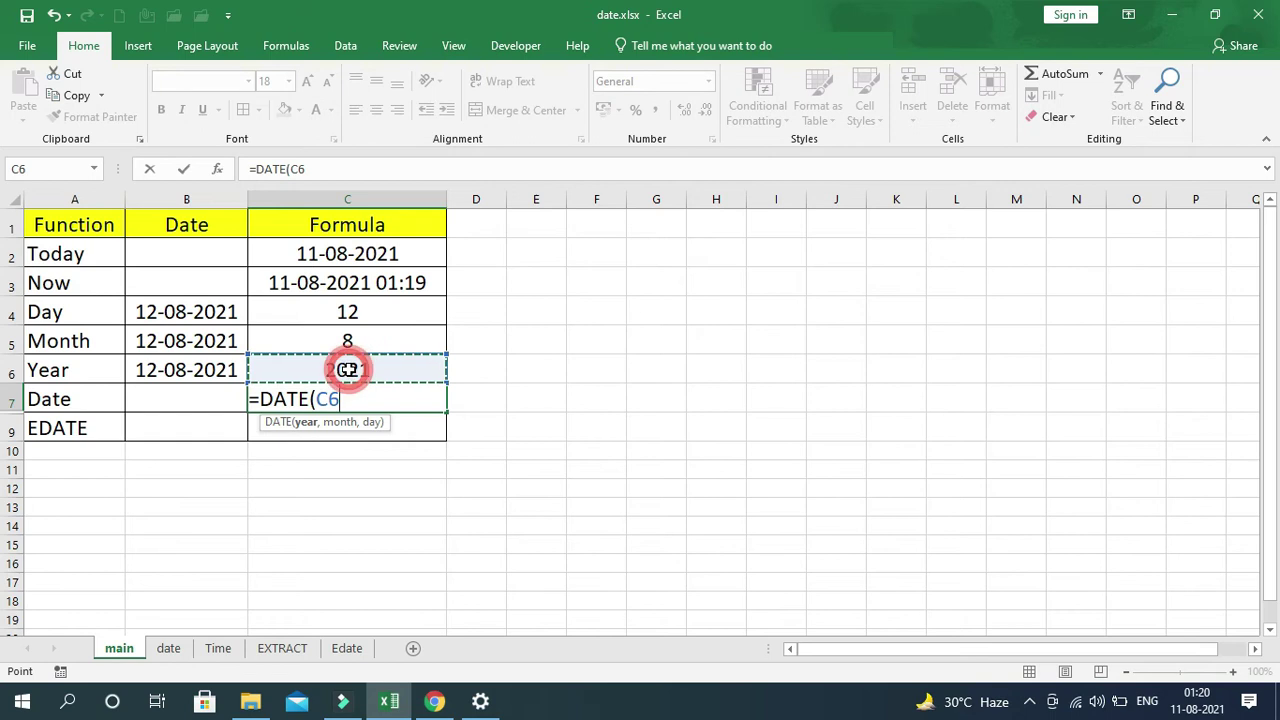
type(",")
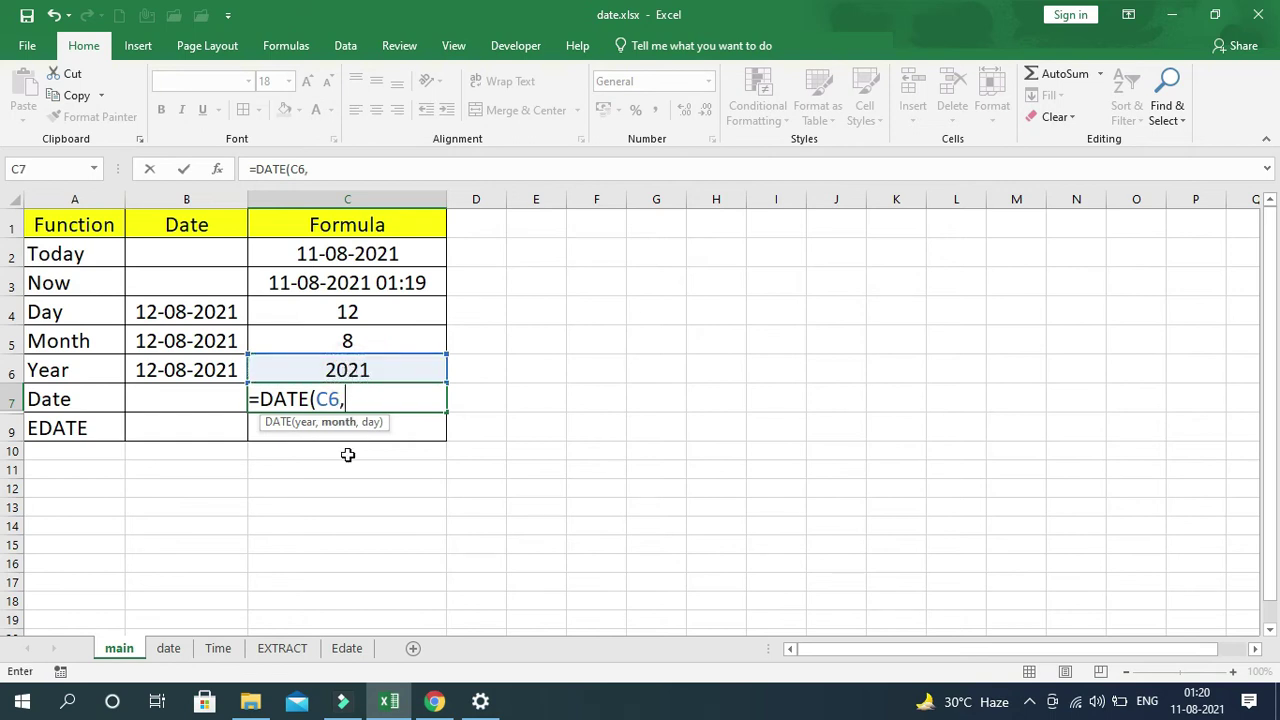
left_click(331, 340)
type(",")
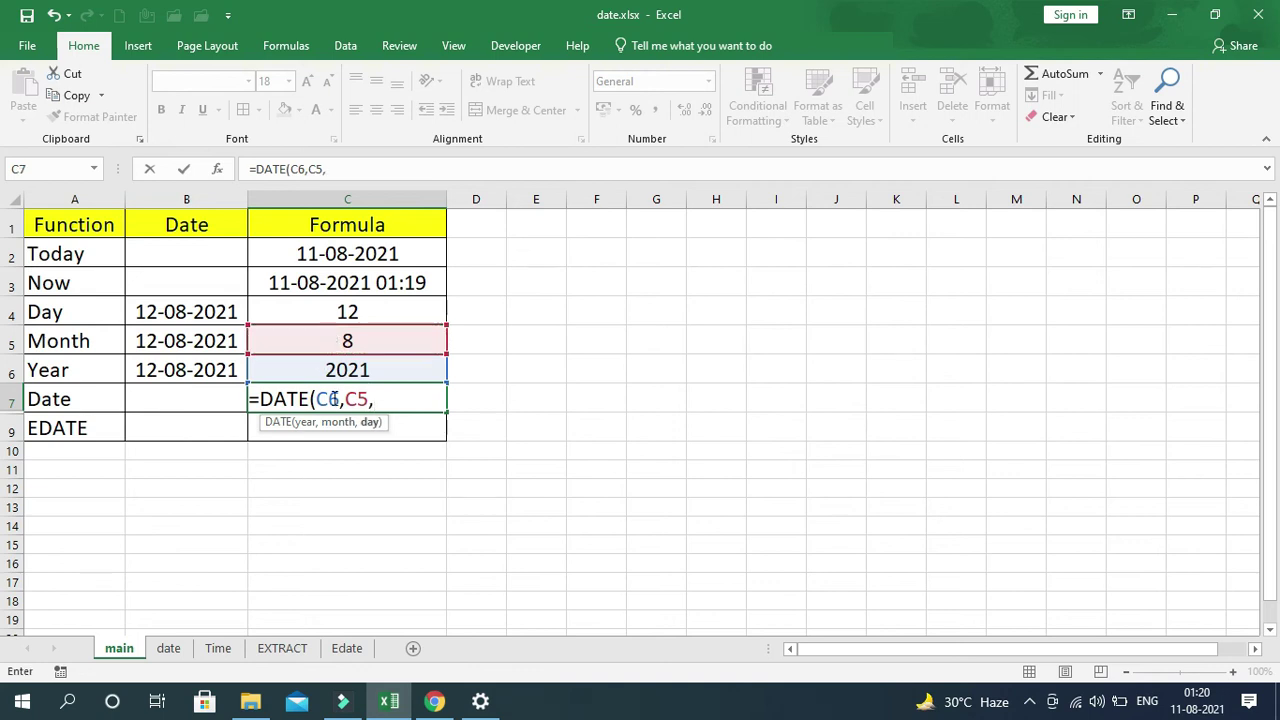
left_click(296, 316)
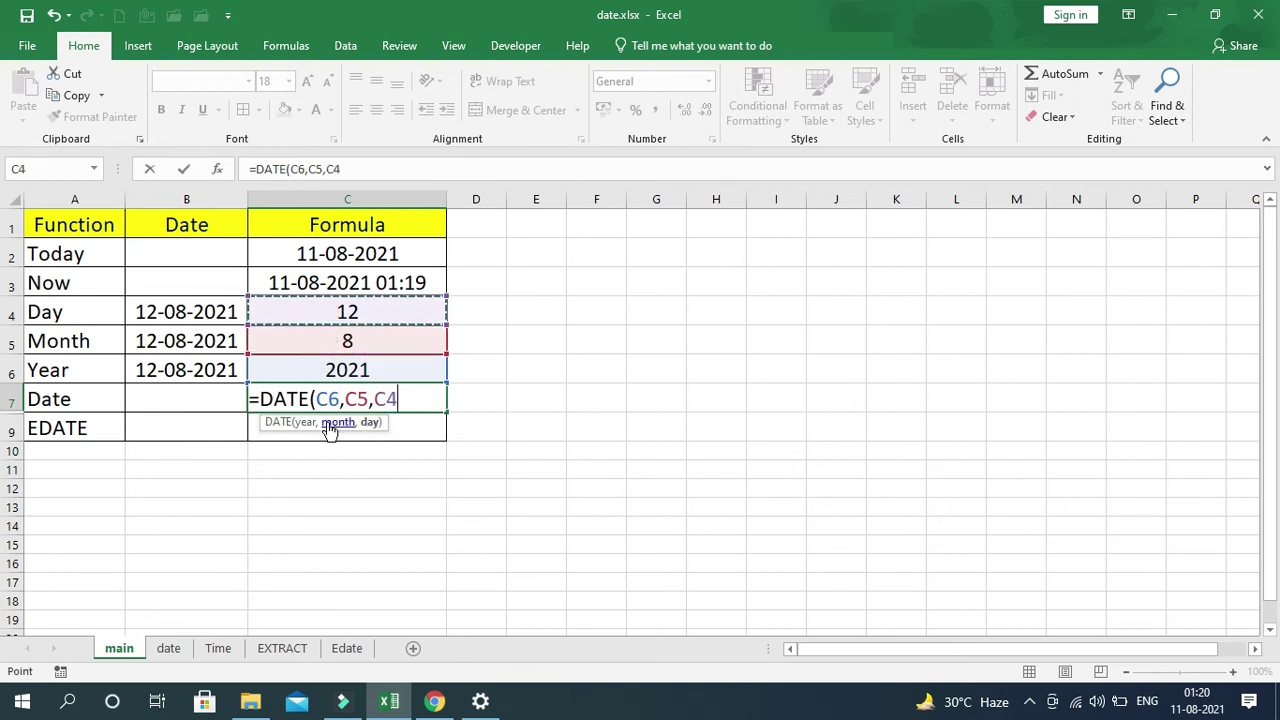
type(")")
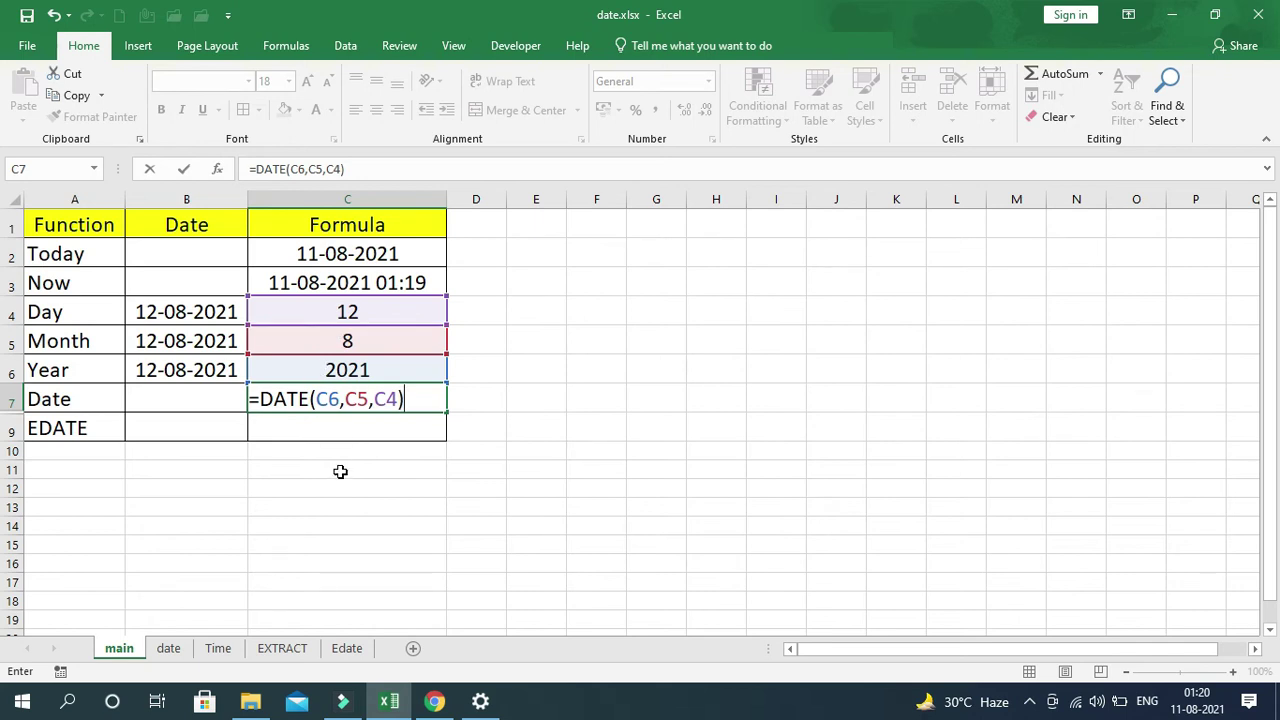
key("Return")
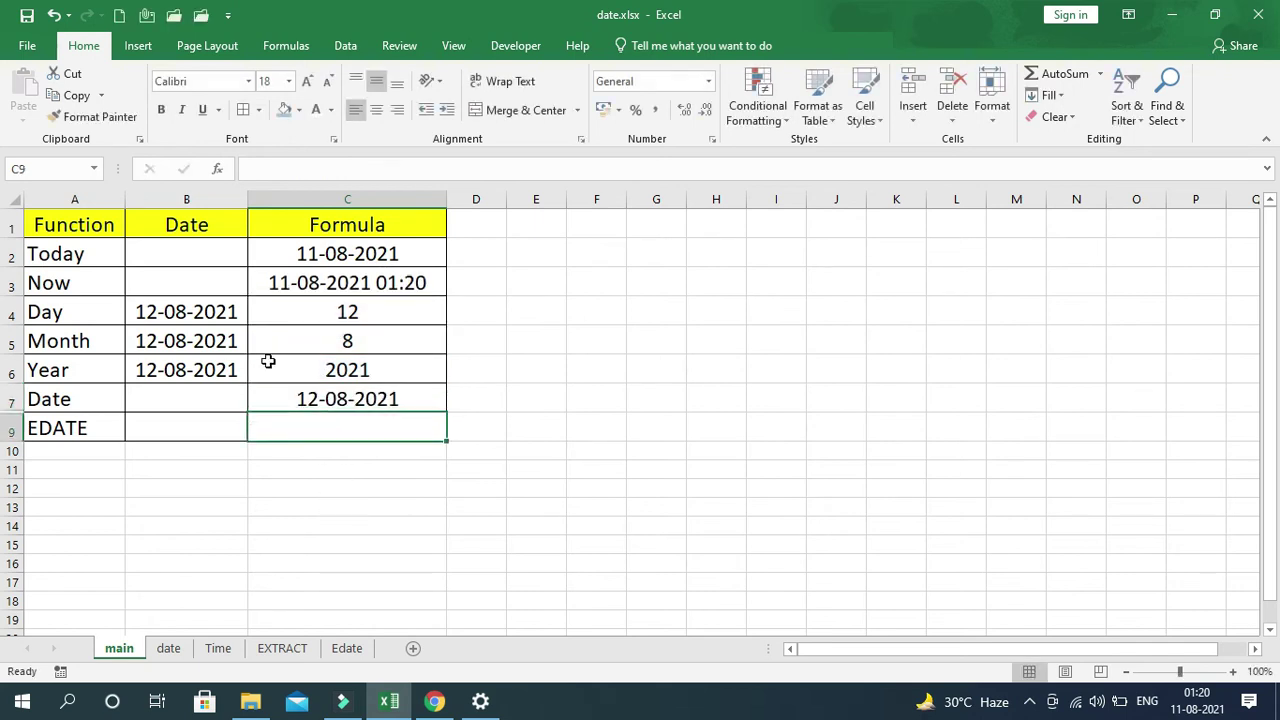
left_click(290, 398)
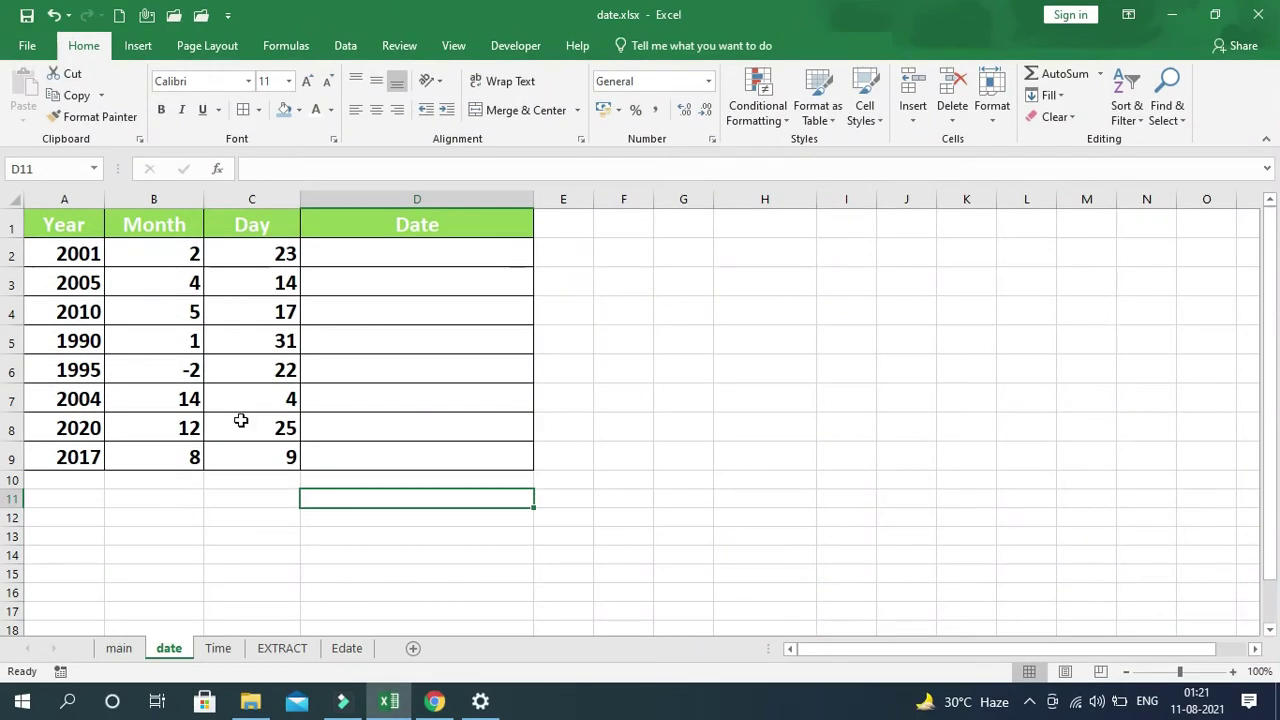
- Review the Year, Month and Day values in columns A to C
left_click_drag(72, 254, 60, 480)
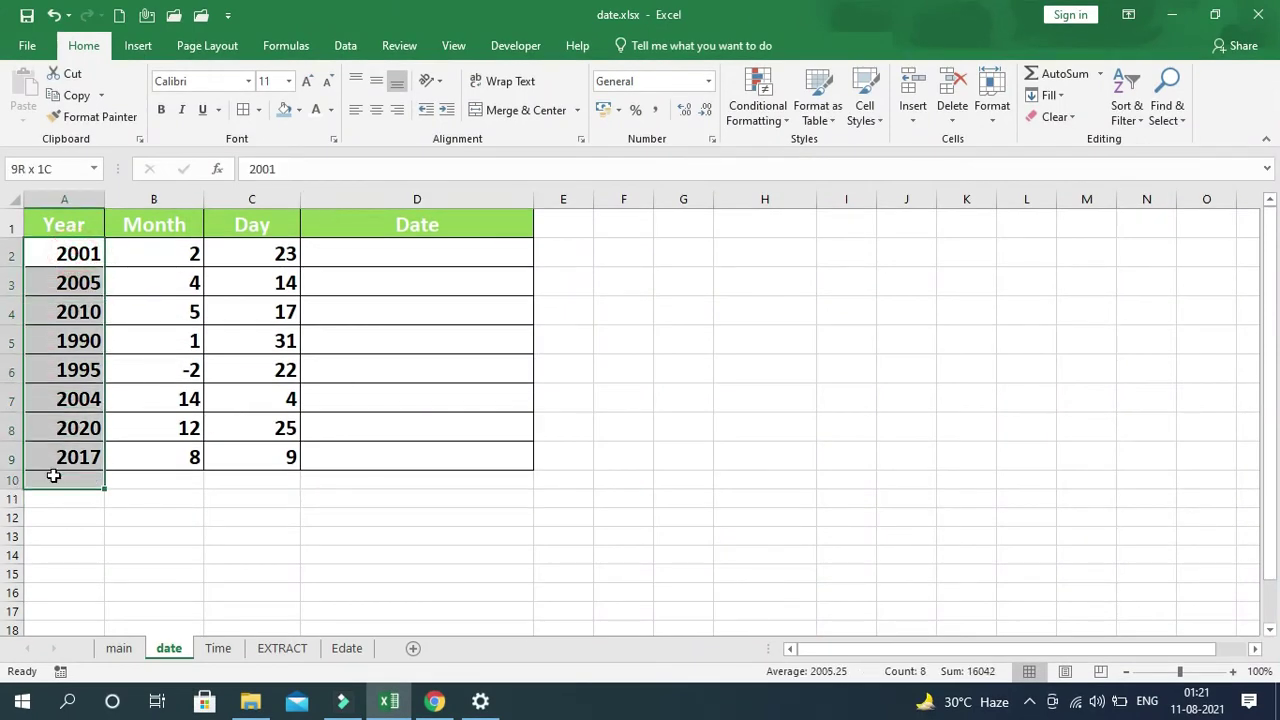
left_click_drag(158, 240, 140, 463)
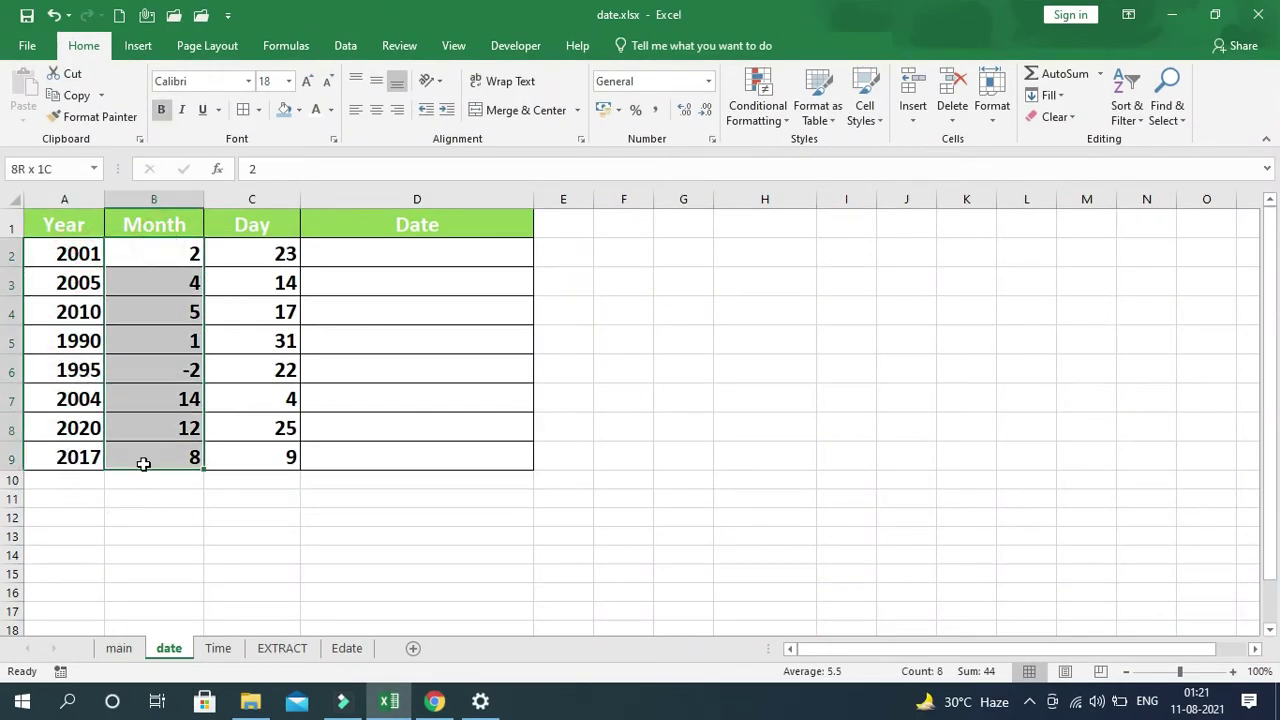
left_click(214, 535)
left_click(258, 255)
left_click_drag(258, 255, 254, 500)
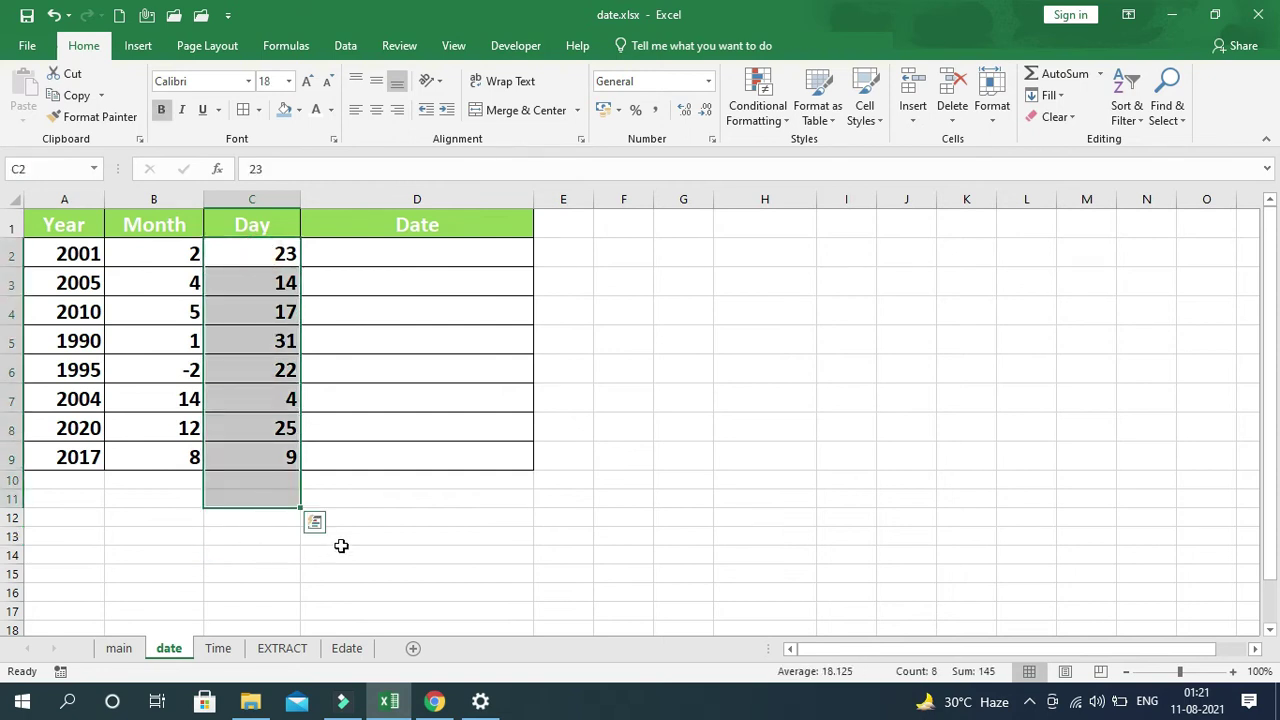
left_click(340, 553)
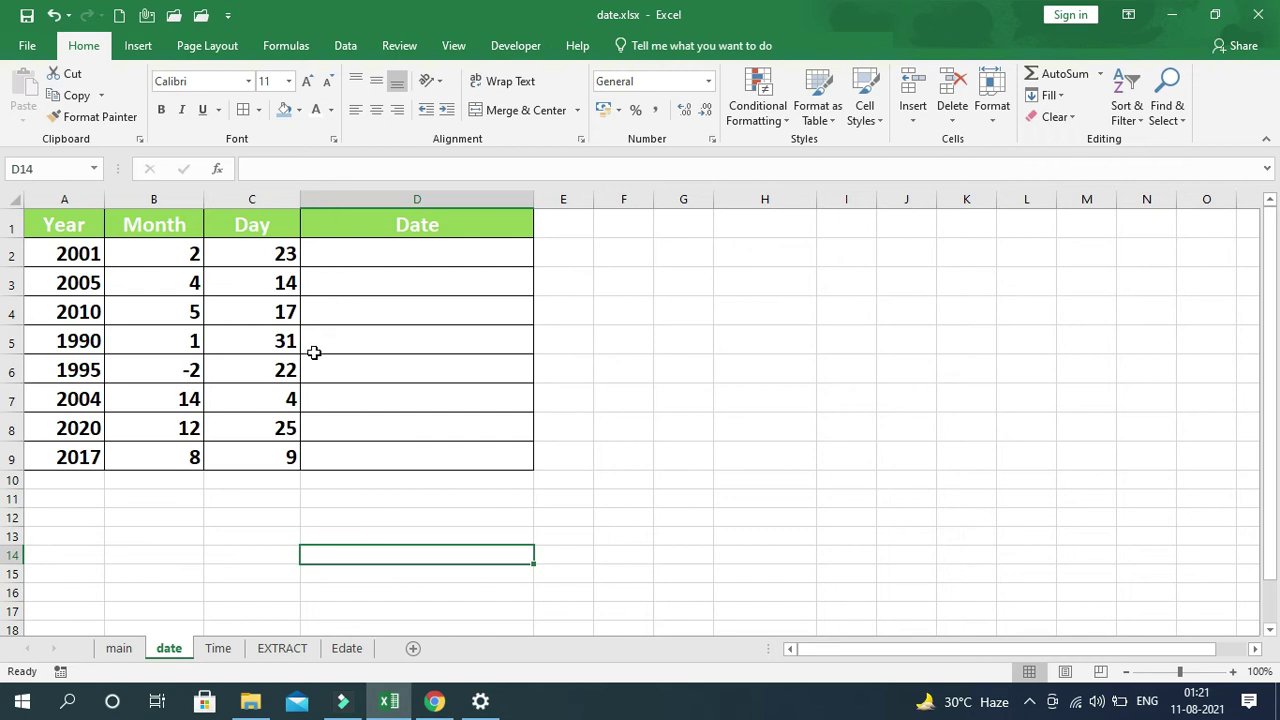
- Enter =DATE(A2,B2,C2) in D2, returning 23 February 2001
left_click(348, 256)
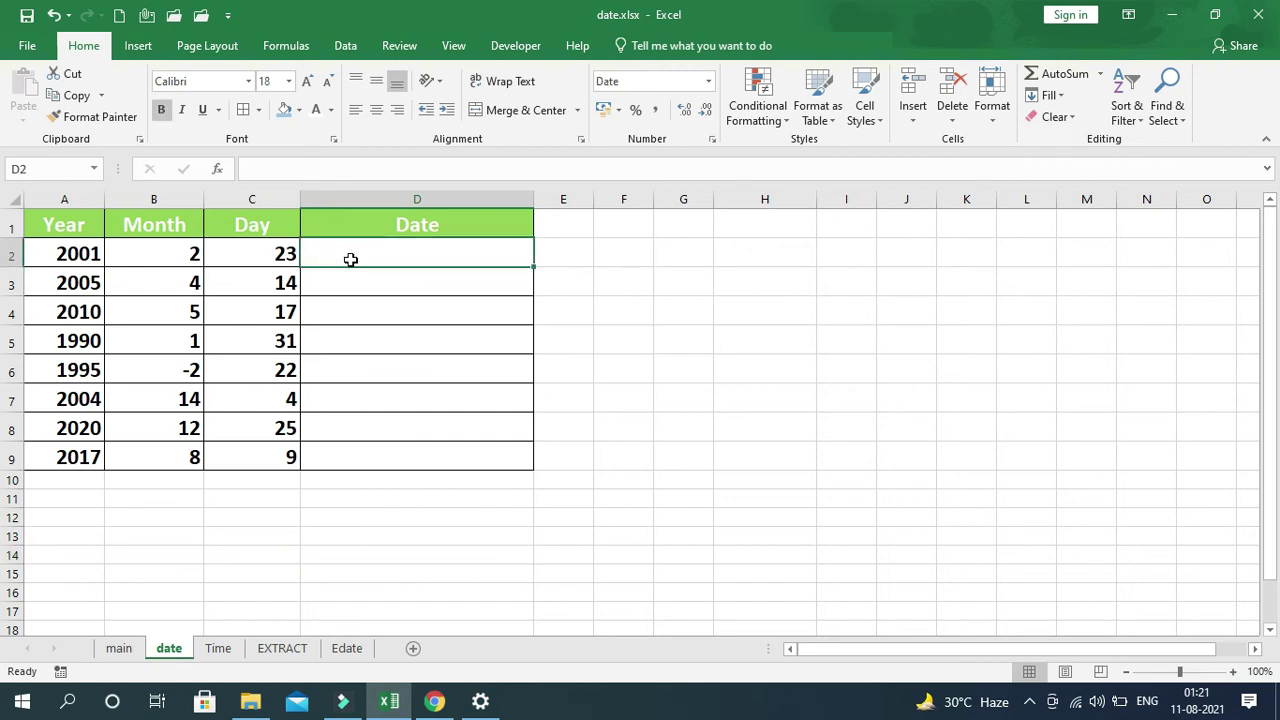
type("=dat")
key("Tab")
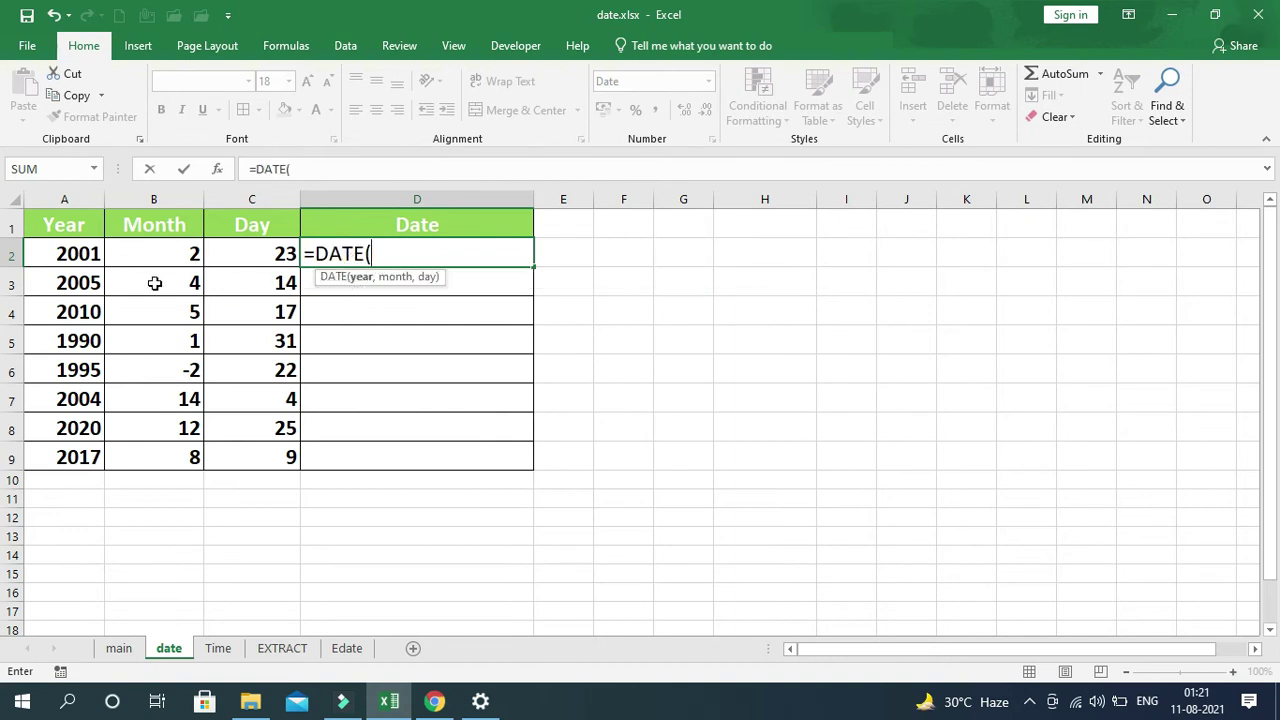
left_click(73, 247)
type(",")
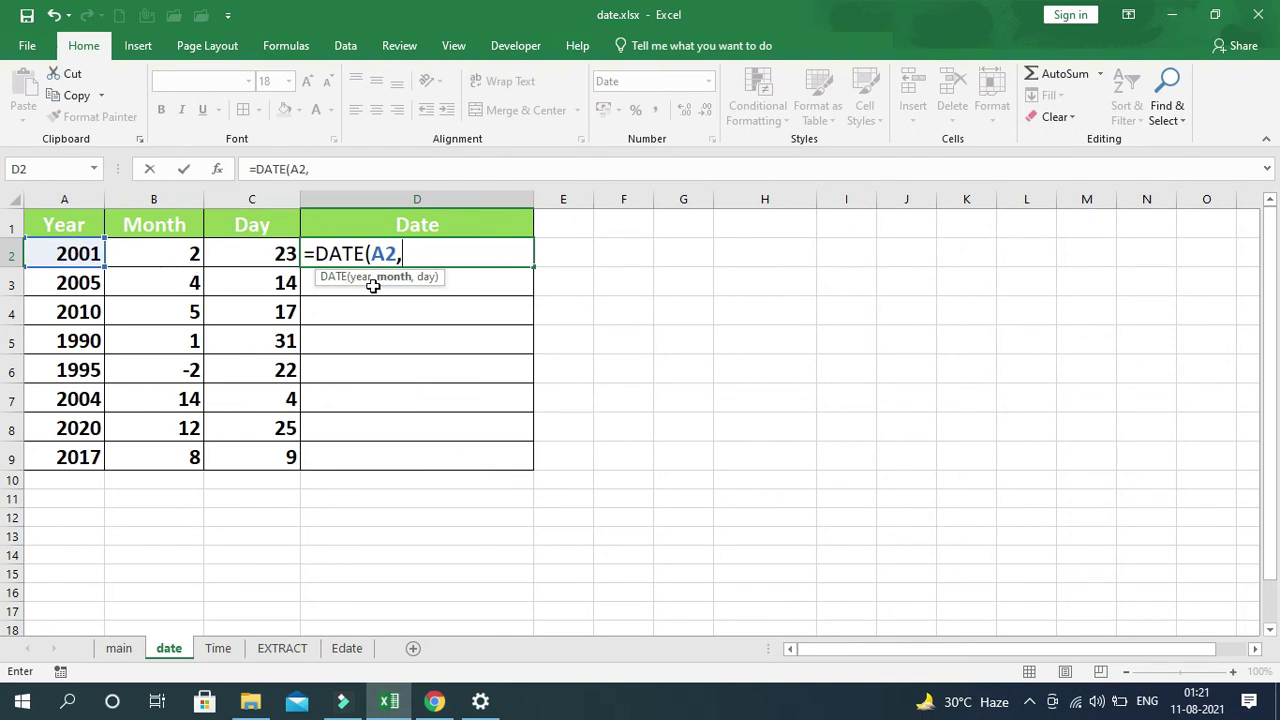
left_click(178, 253)
type(",")
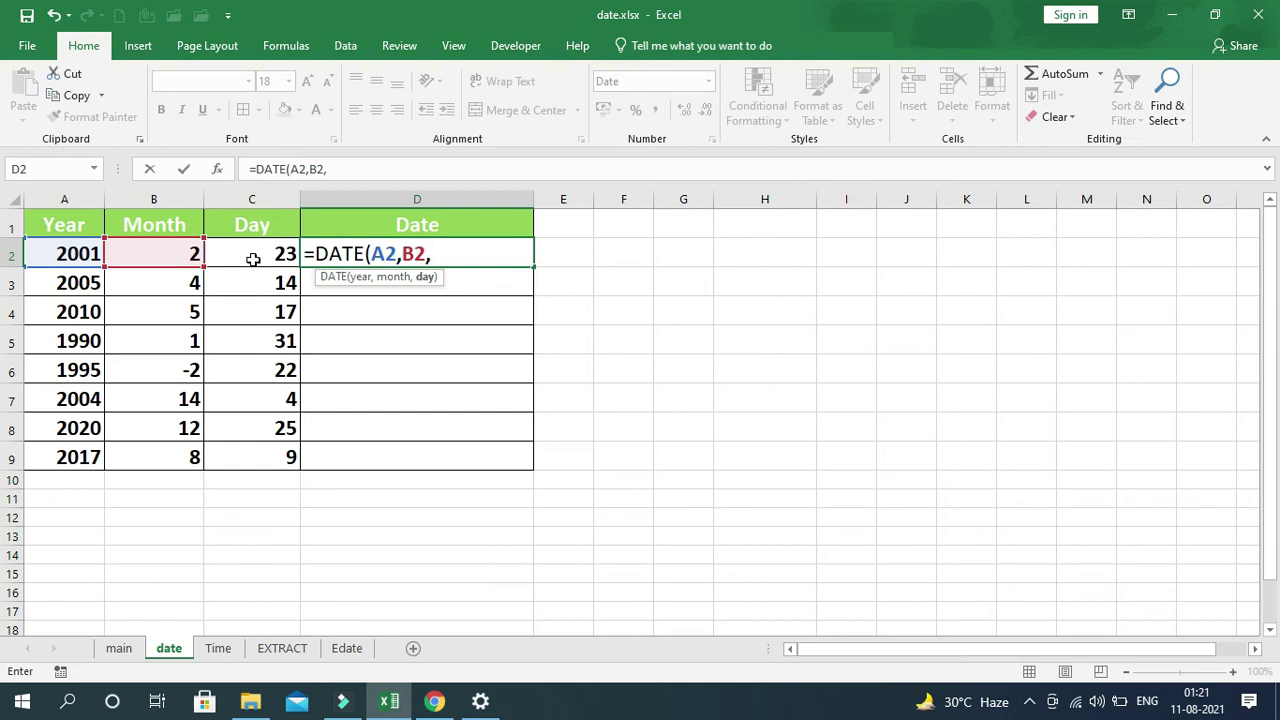
left_click(255, 257)
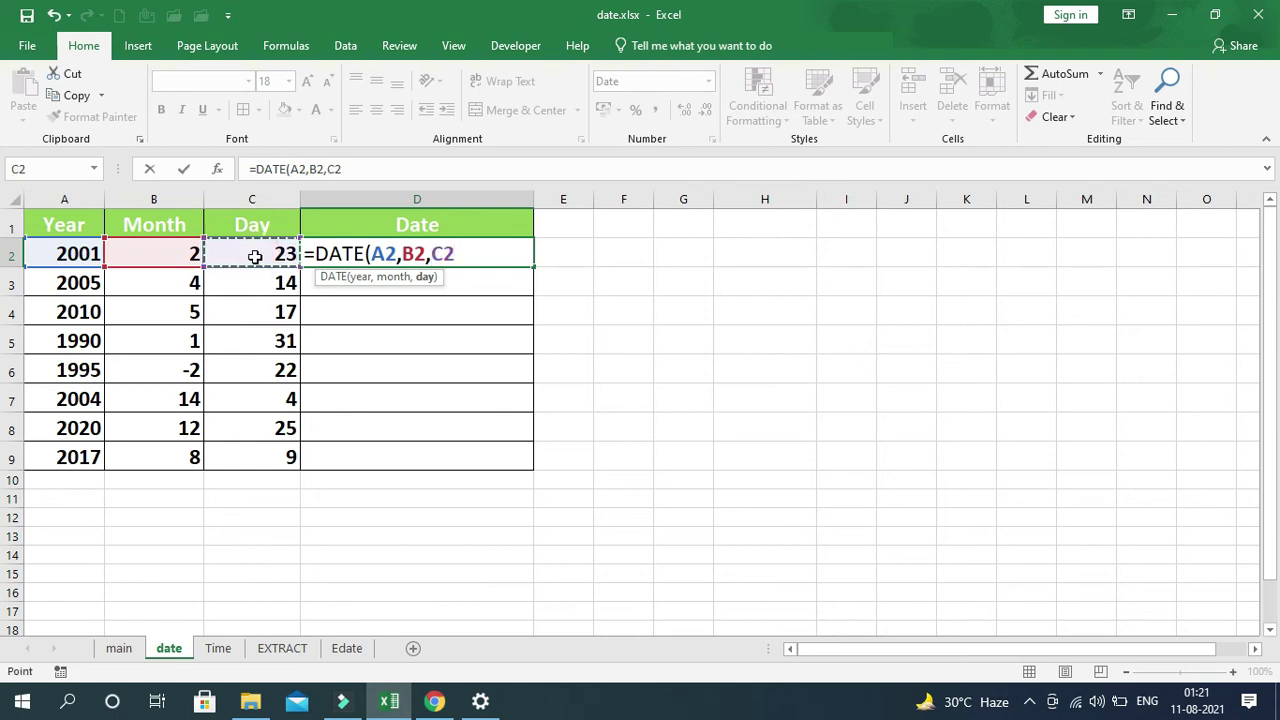
type(")")
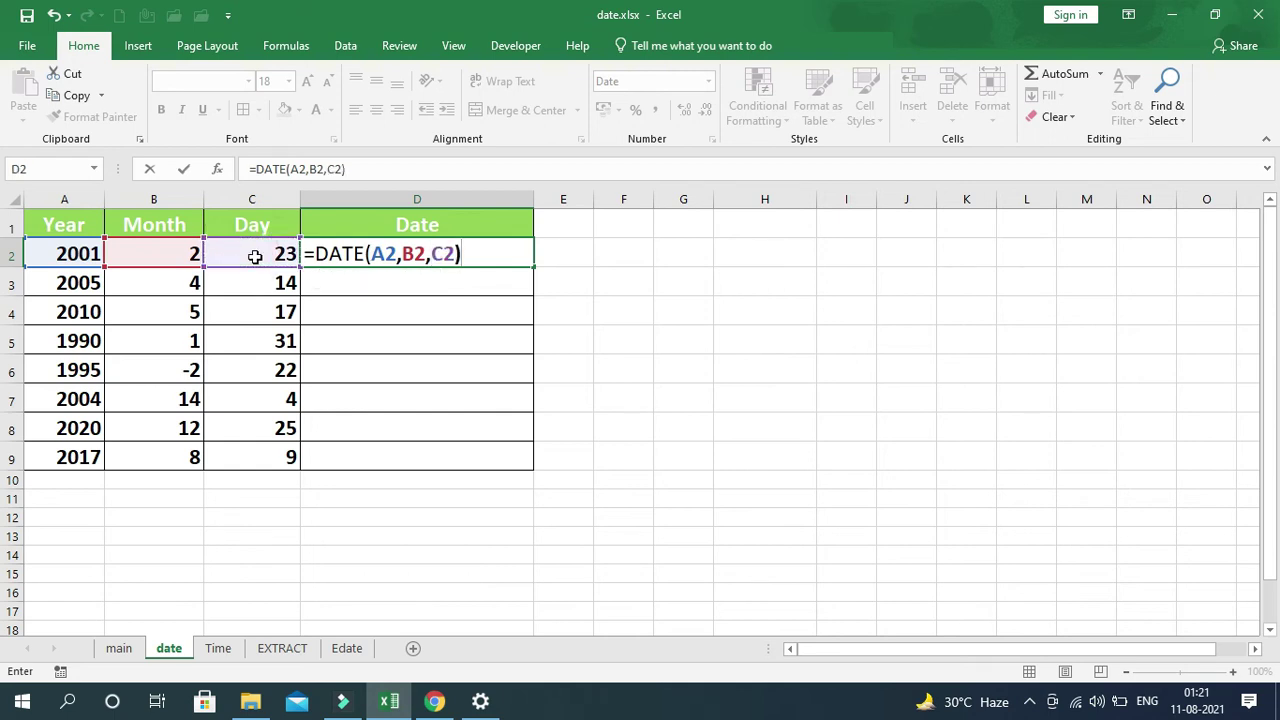
key("Return")
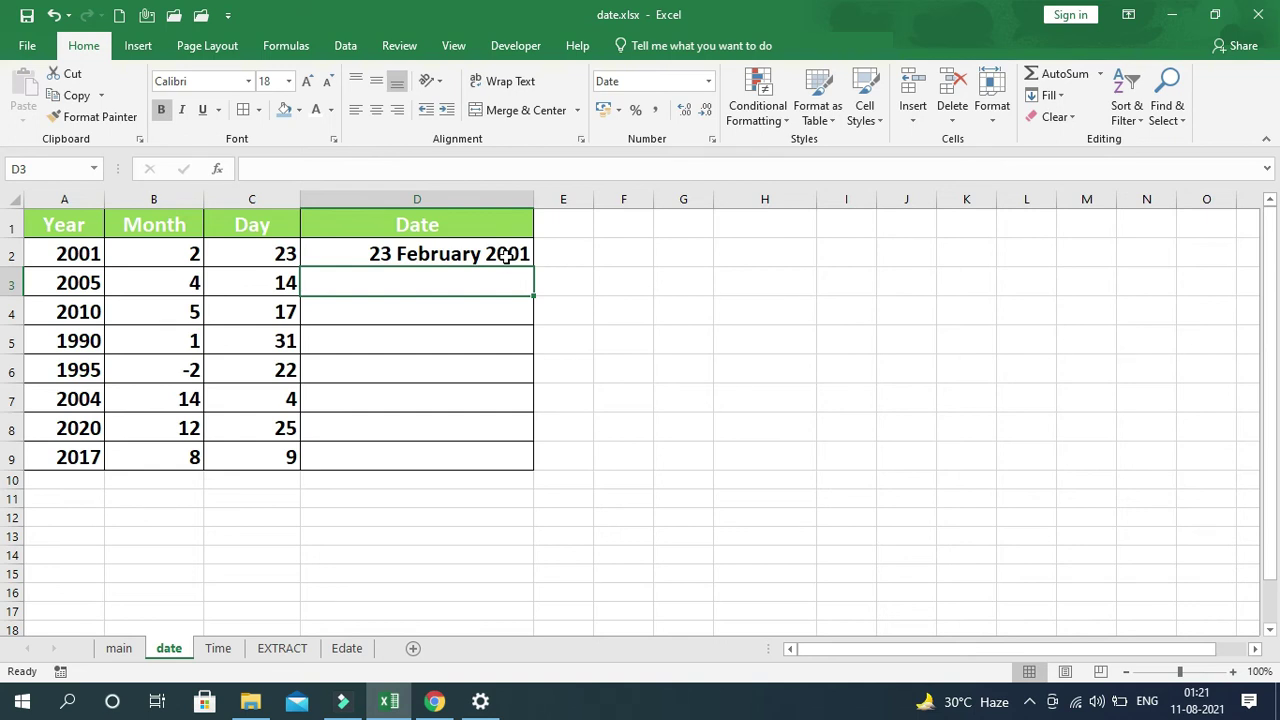
- Copy the DATE formula from D2 down to row 9 and check the 1995 row with month -2
left_click(432, 256)
left_click_drag(533, 296, 505, 462)
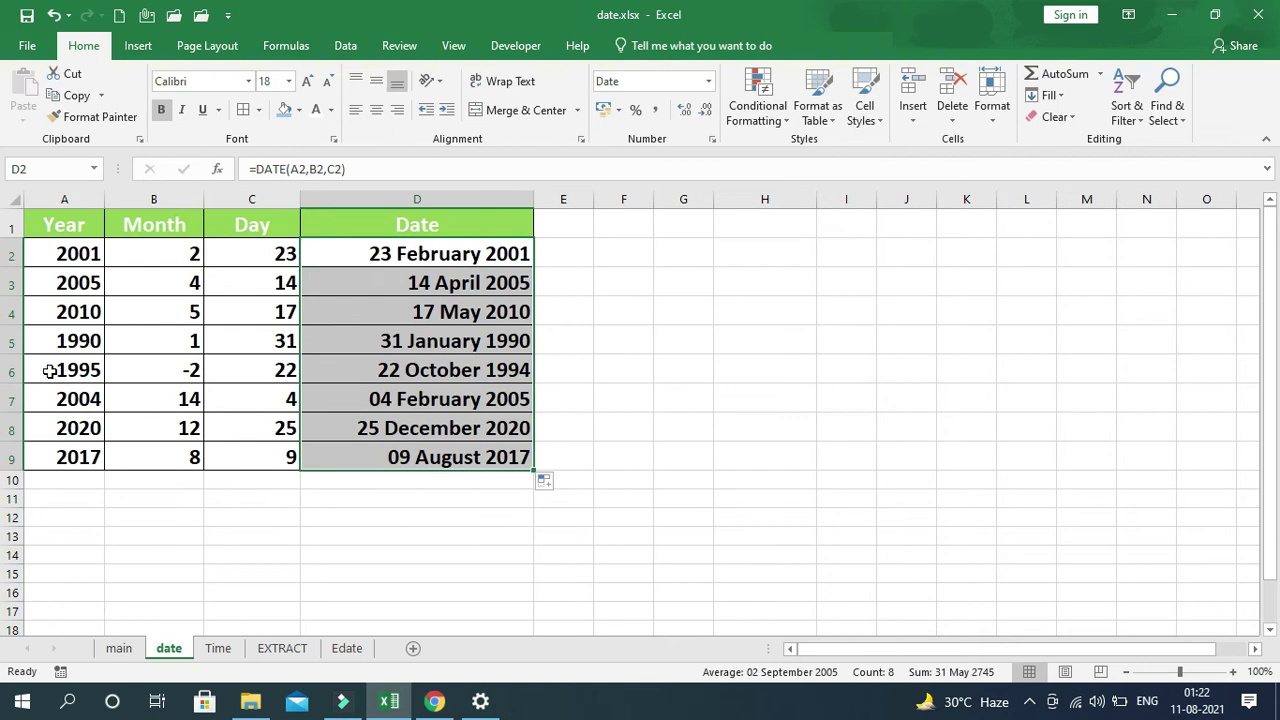
left_click(12, 370)
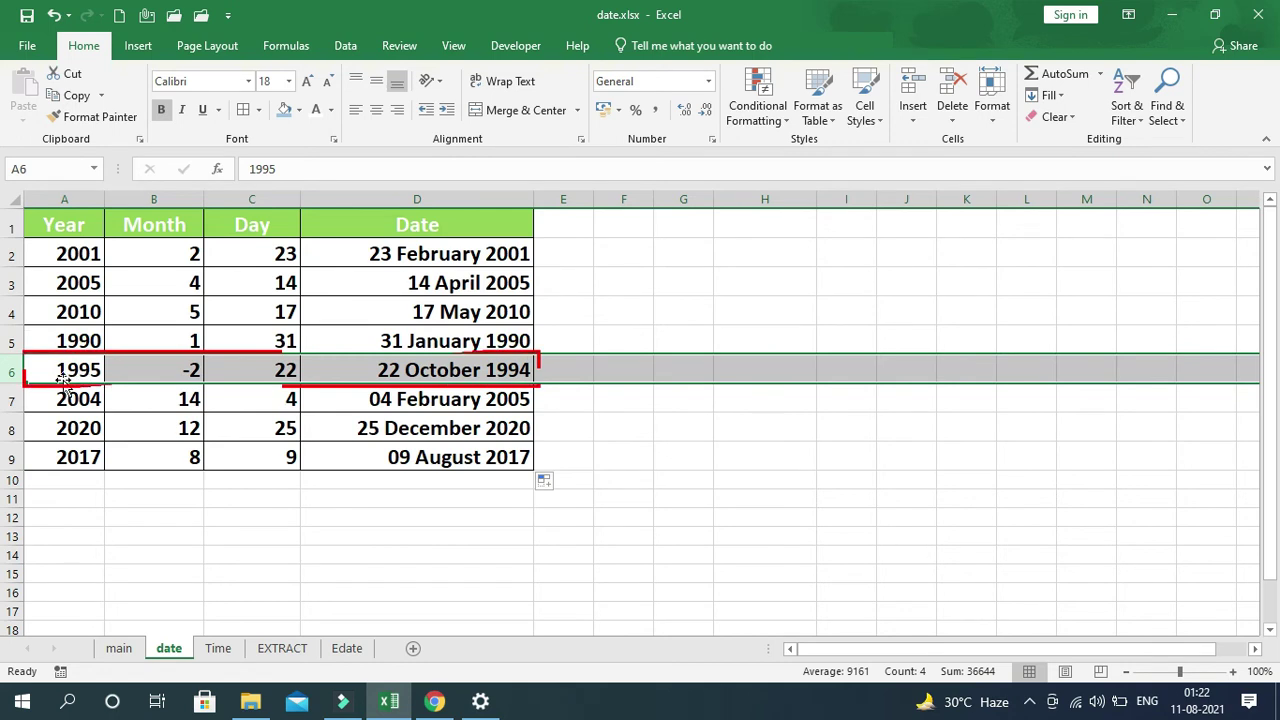
left_click(525, 372)
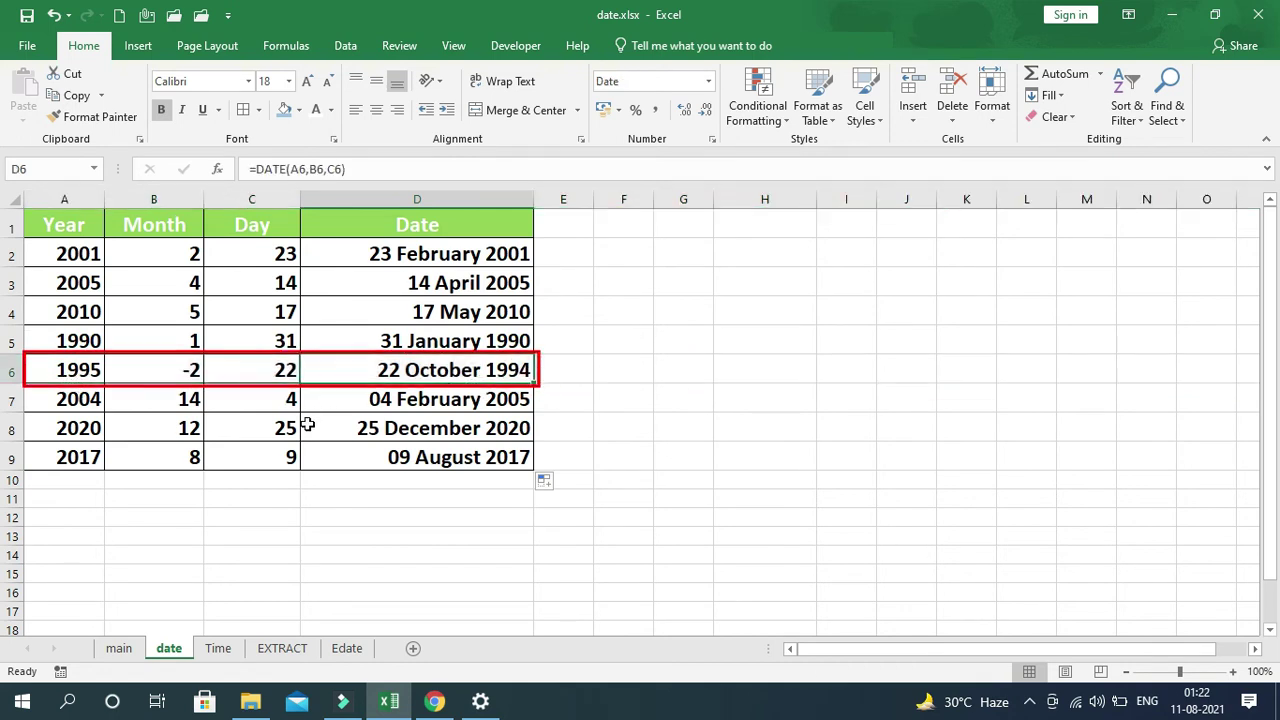
left_click(278, 372)
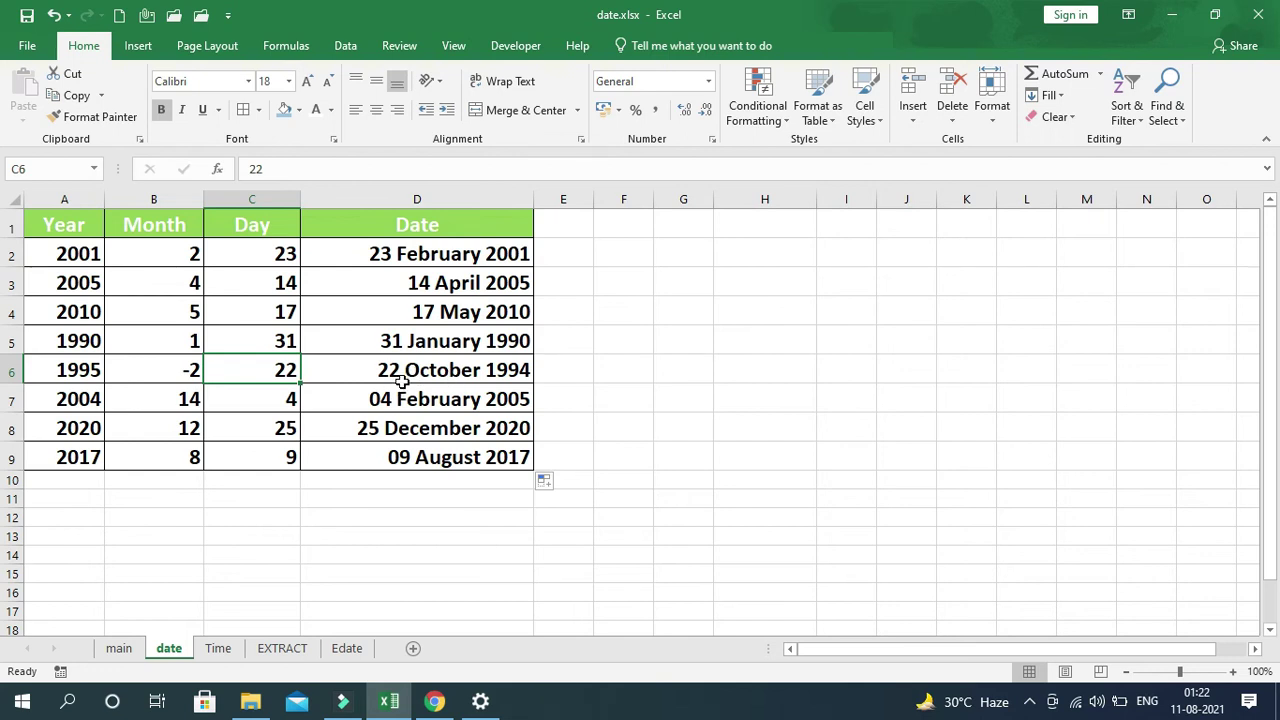
- Inspect the 2004 row's month value 14 and its rolled-over DATE result
left_click(12, 403)
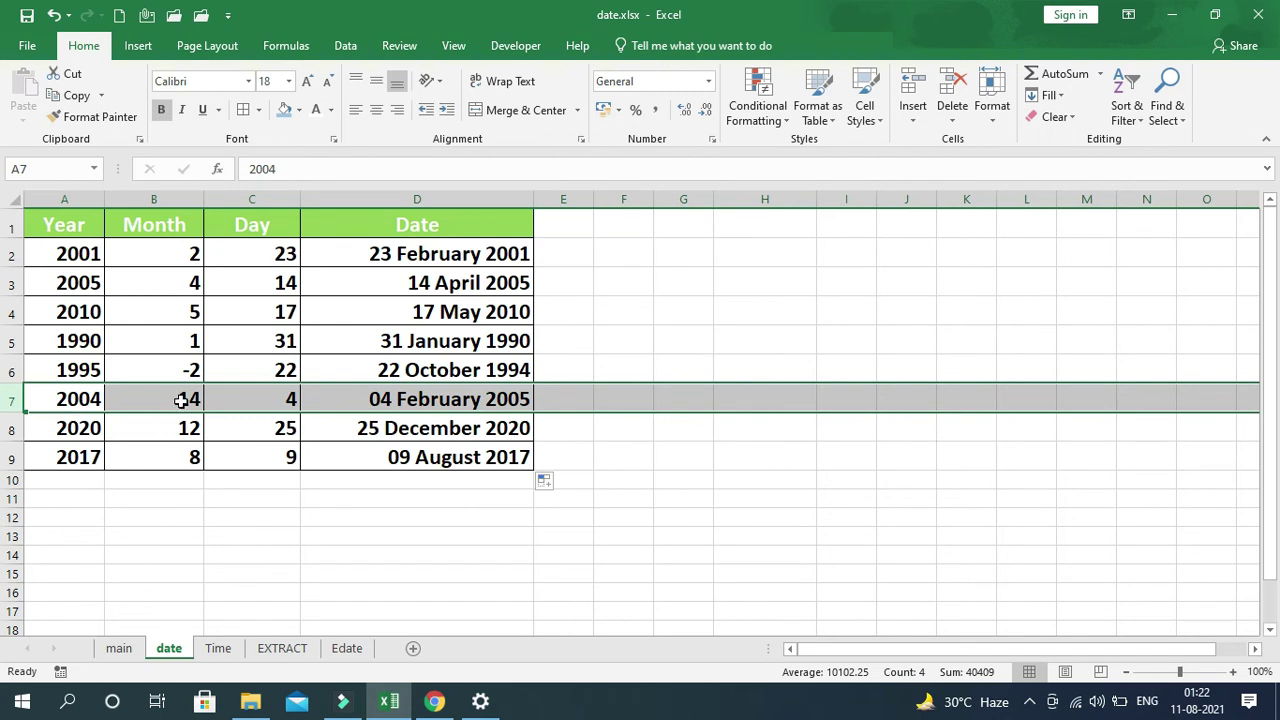
left_click(57, 405)
left_click(175, 402)
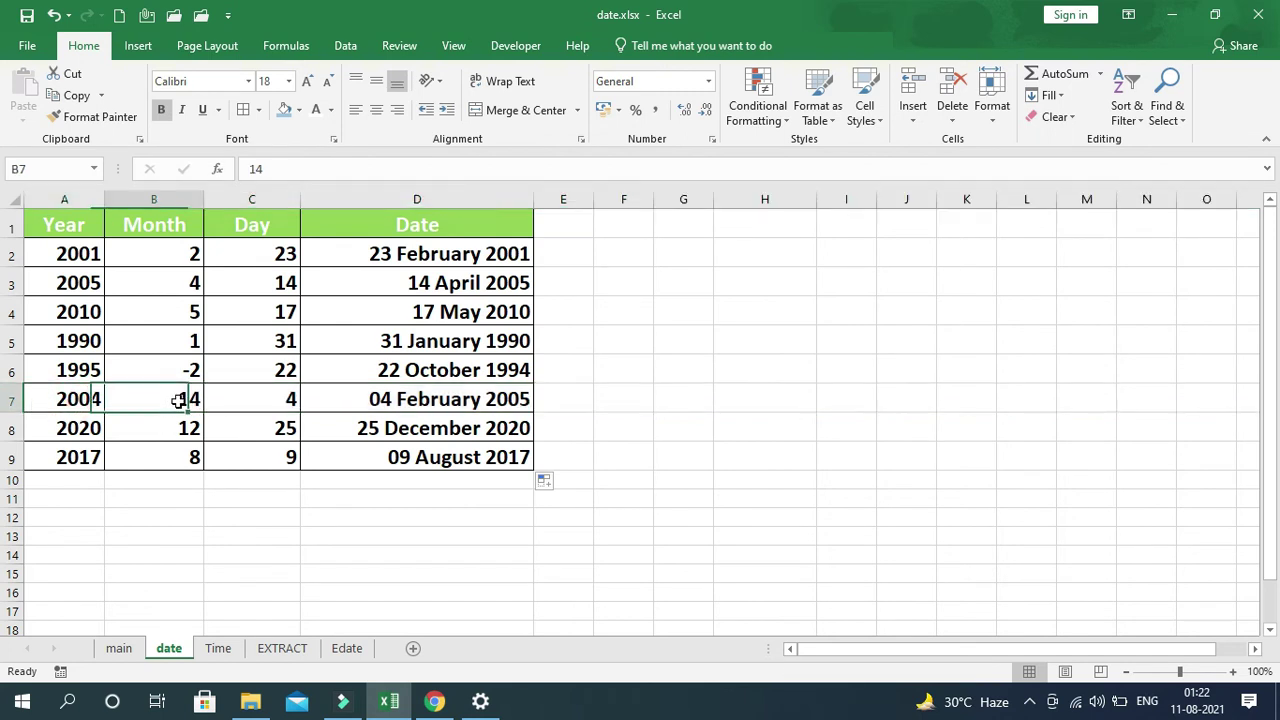
left_click(266, 399)
left_click(372, 401)
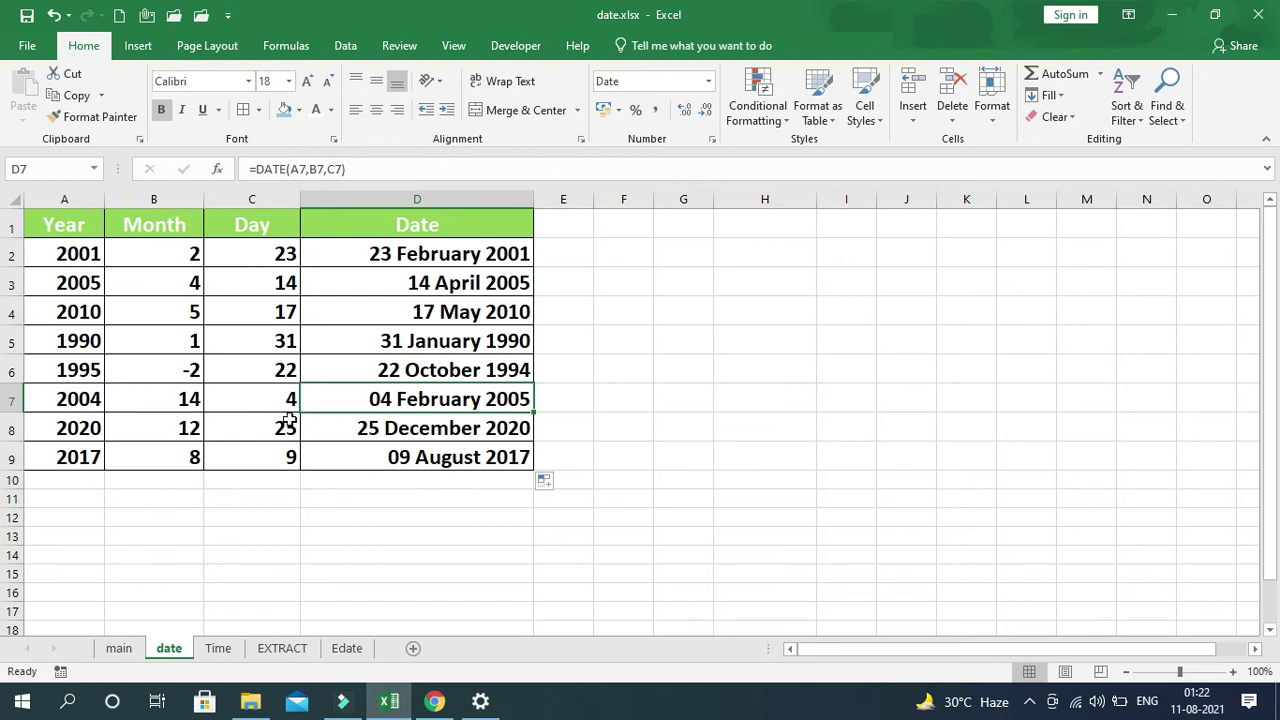
left_click(119, 648)
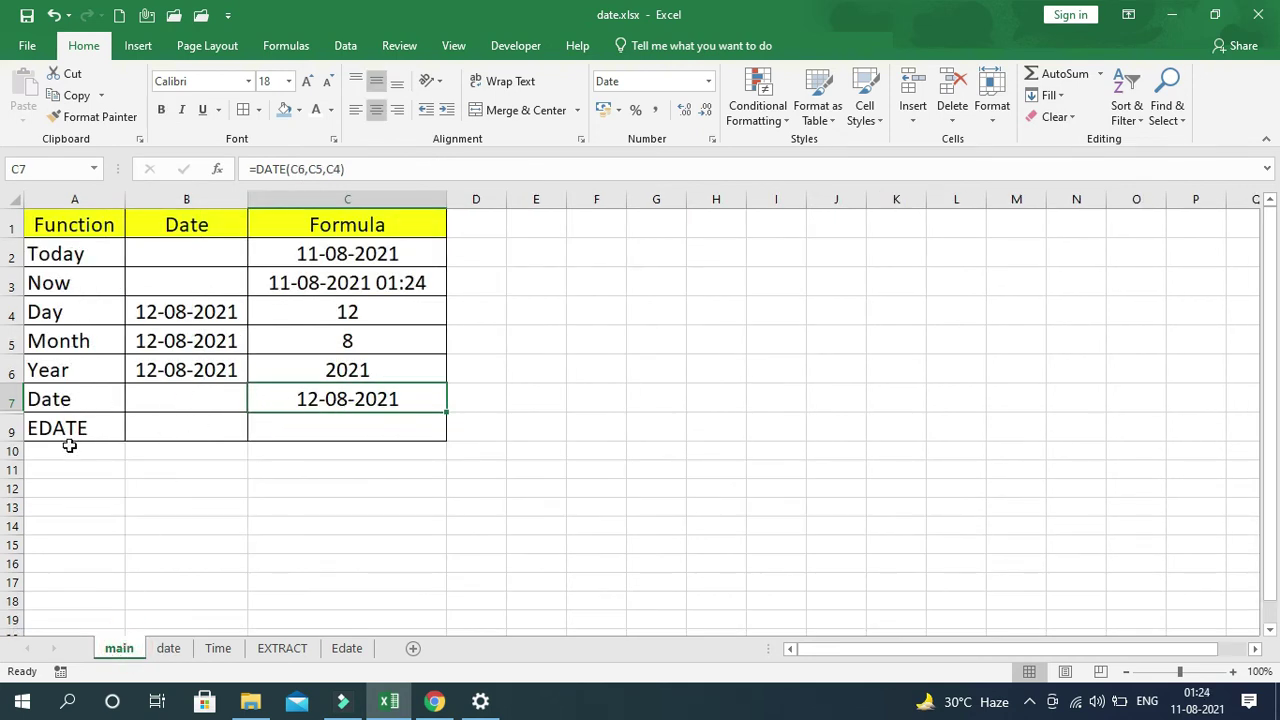
- On the Edate sheet, review the start date 10-08-2021 and the days amounts
left_click(63, 432)
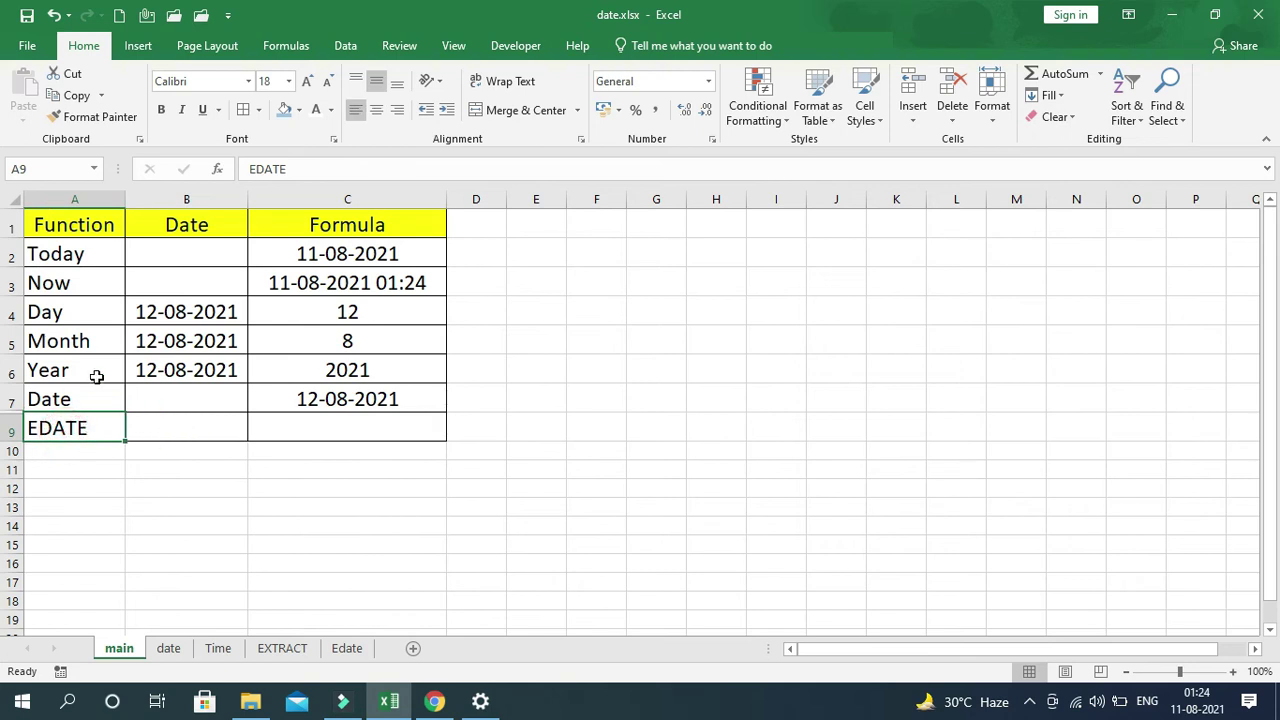
key("ctrl+Page_Down")
key("ctrl+Page_Down")
key("ctrl+Page_Down")
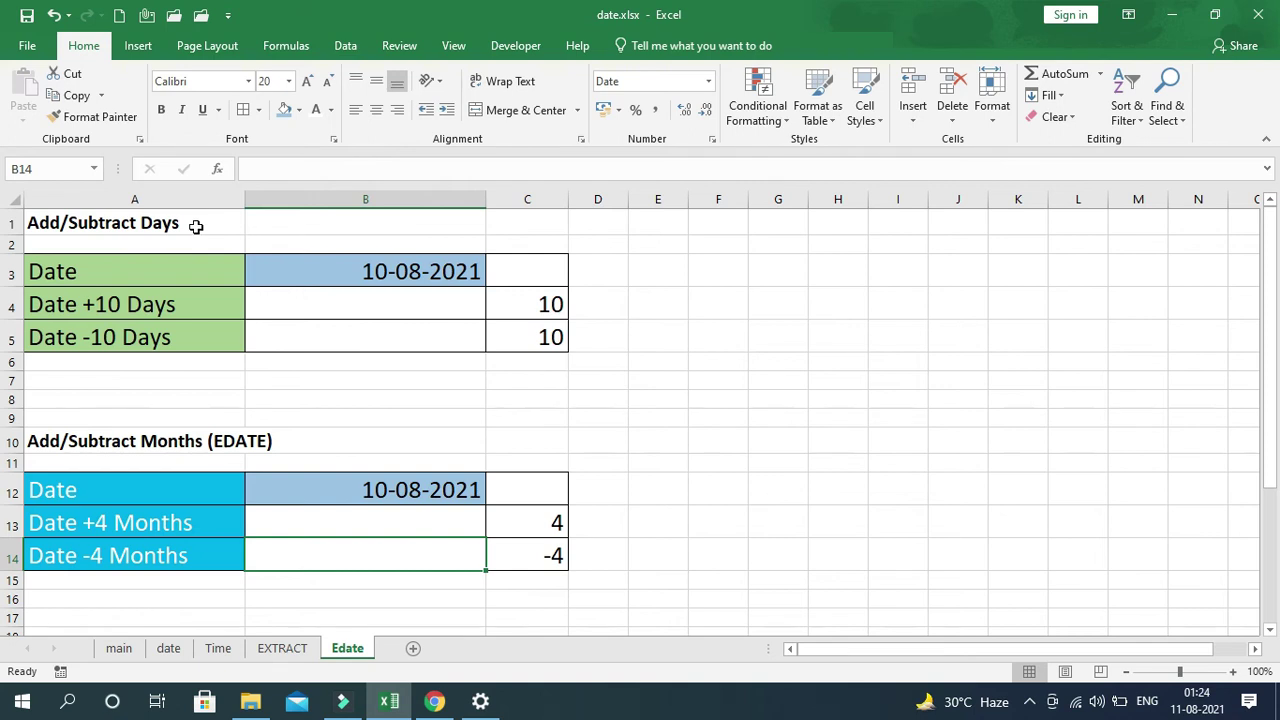
left_click(372, 283)
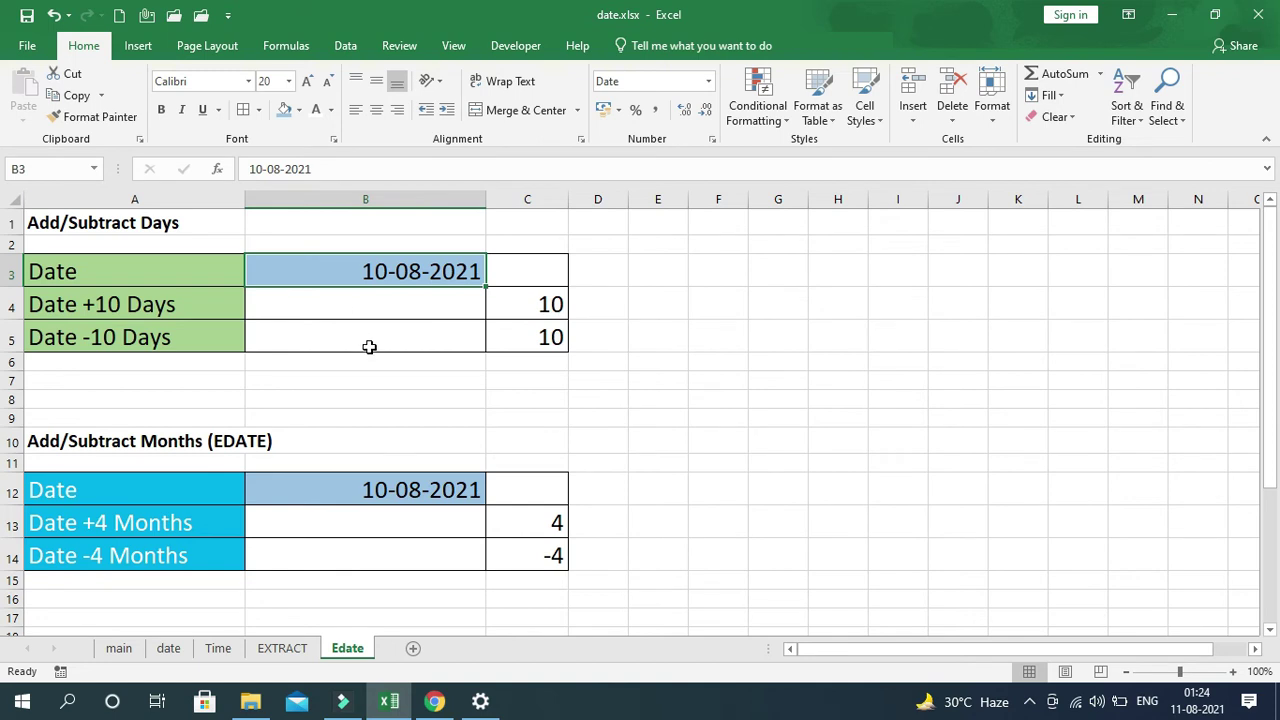
left_click(537, 337)
left_click(778, 398)
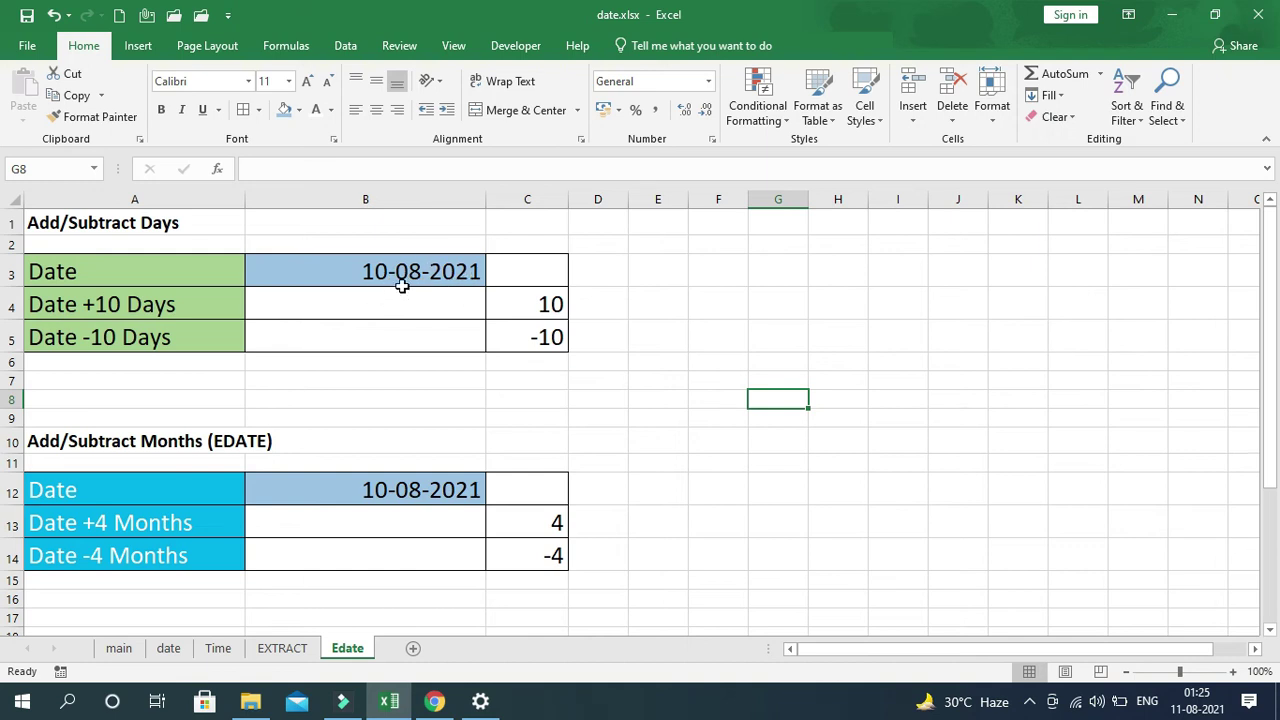
- Enter =B3+C4 in B4, giving 20-08-2021
left_click(412, 309)
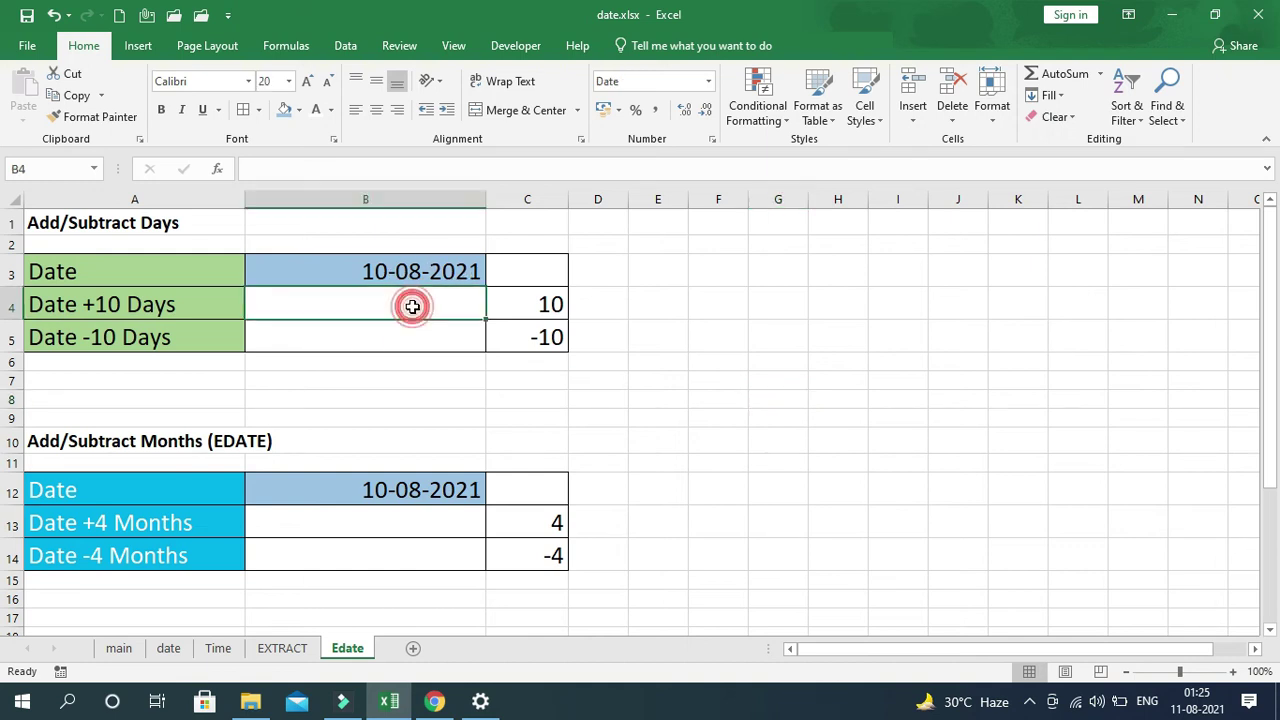
type("=")
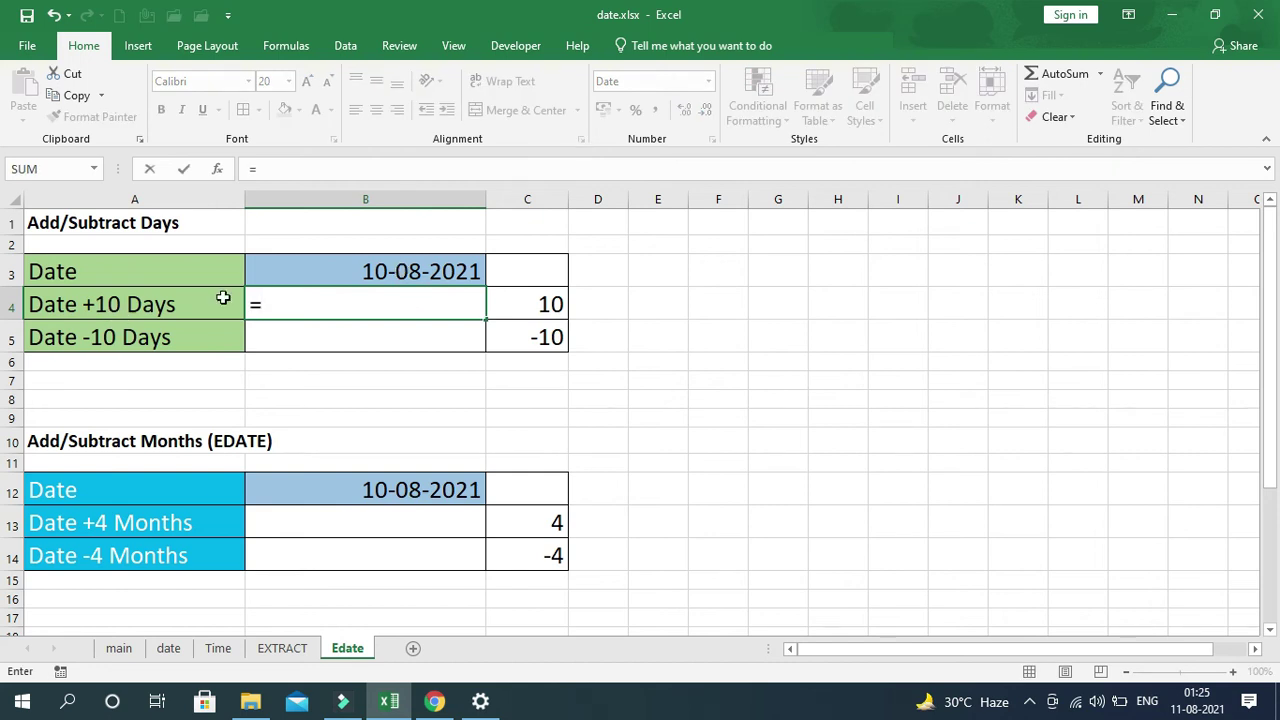
left_click(400, 272)
type("+")
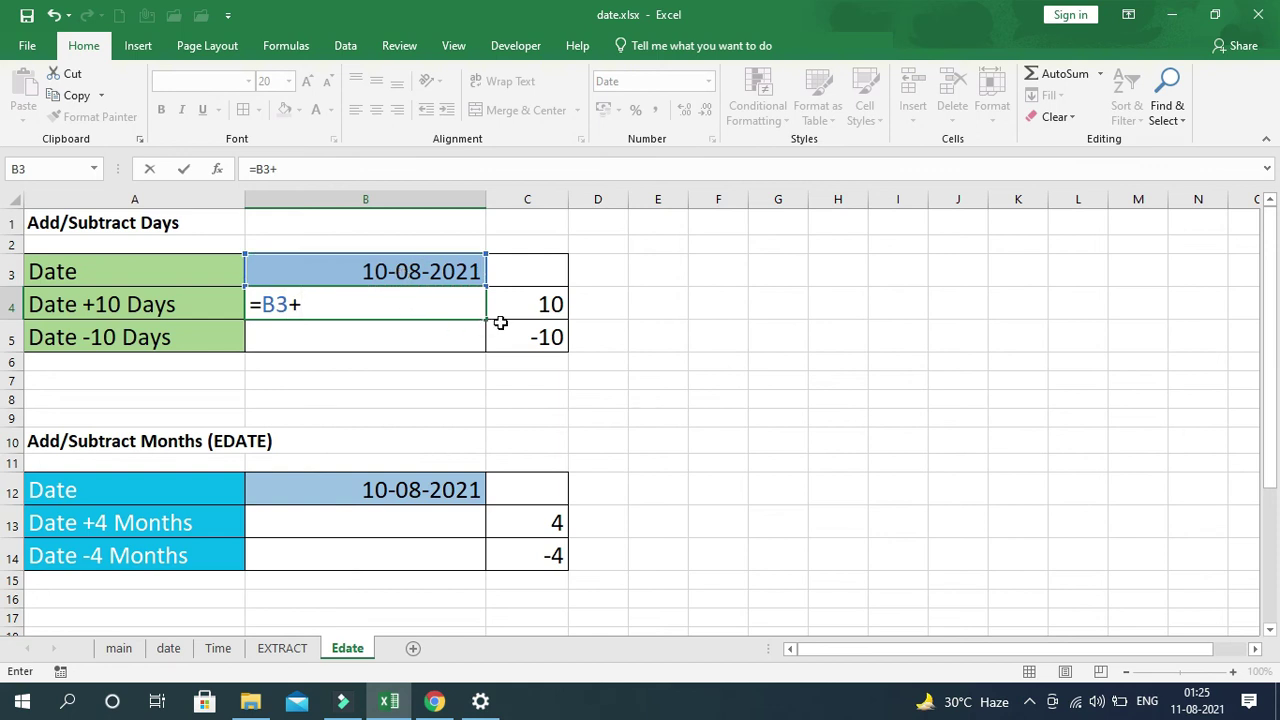
left_click(538, 305)
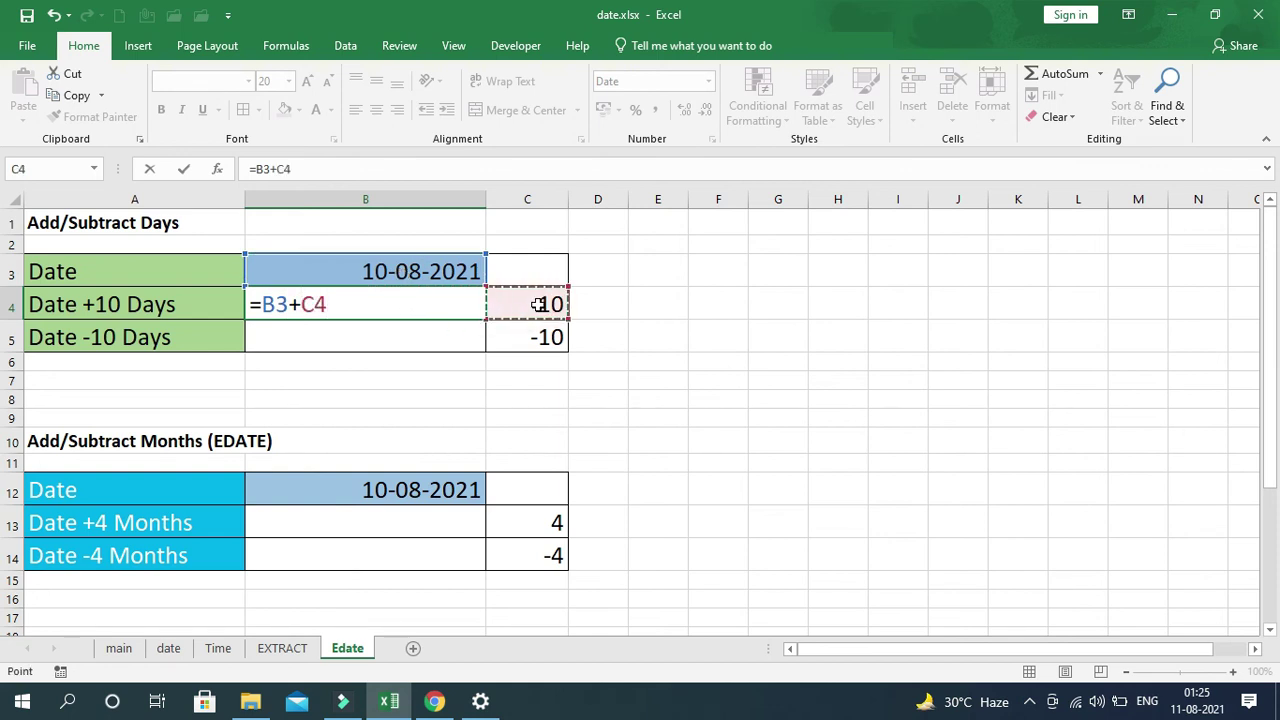
key("Return")
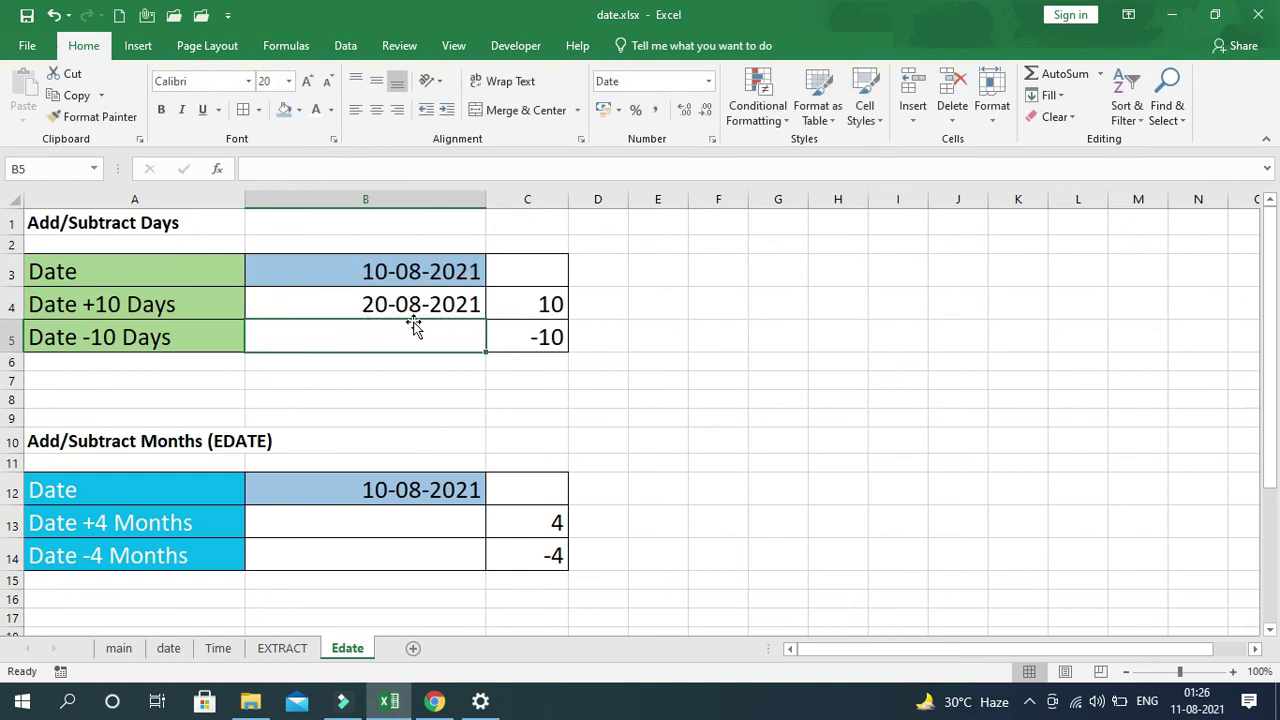
- Enter =B3-C5 in B5, giving 31-07-2021
left_click(383, 339)
type("=")
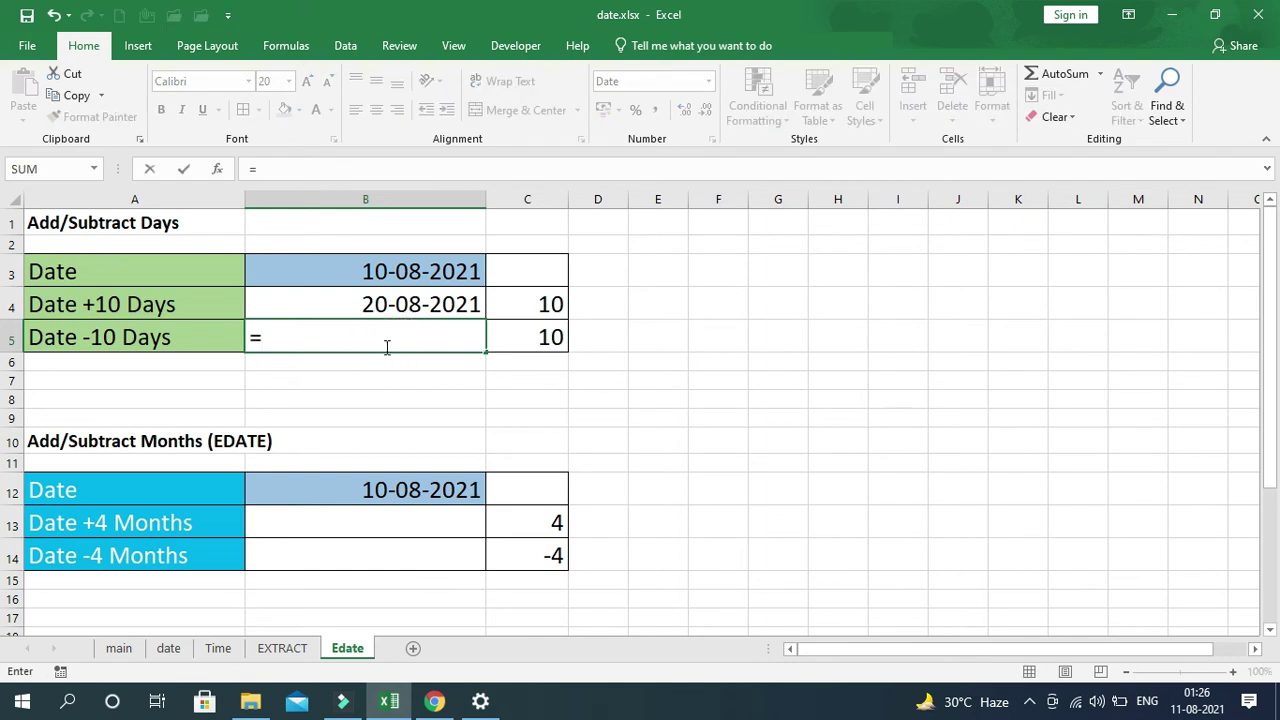
left_click(403, 278)
type("-")
left_click(514, 342)
key("Return")
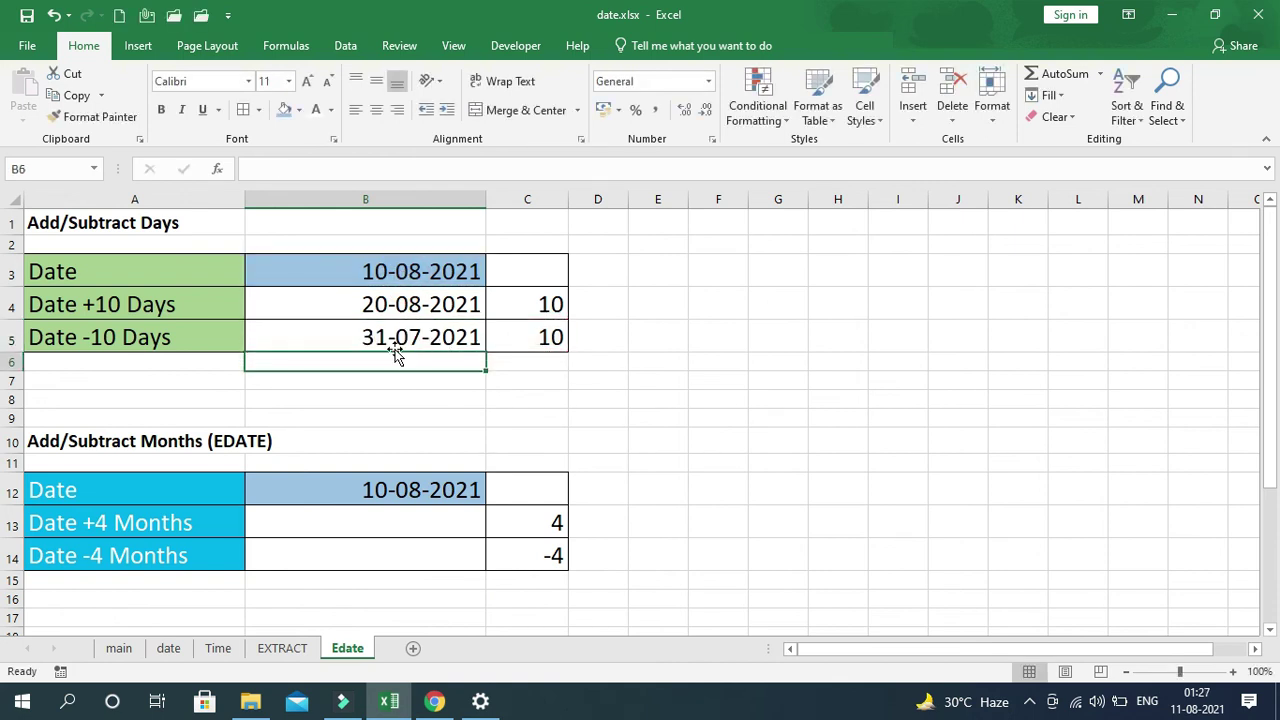
- Review the existing subtraction formula in B5 and the EDATE start date in B12
left_click(362, 328)
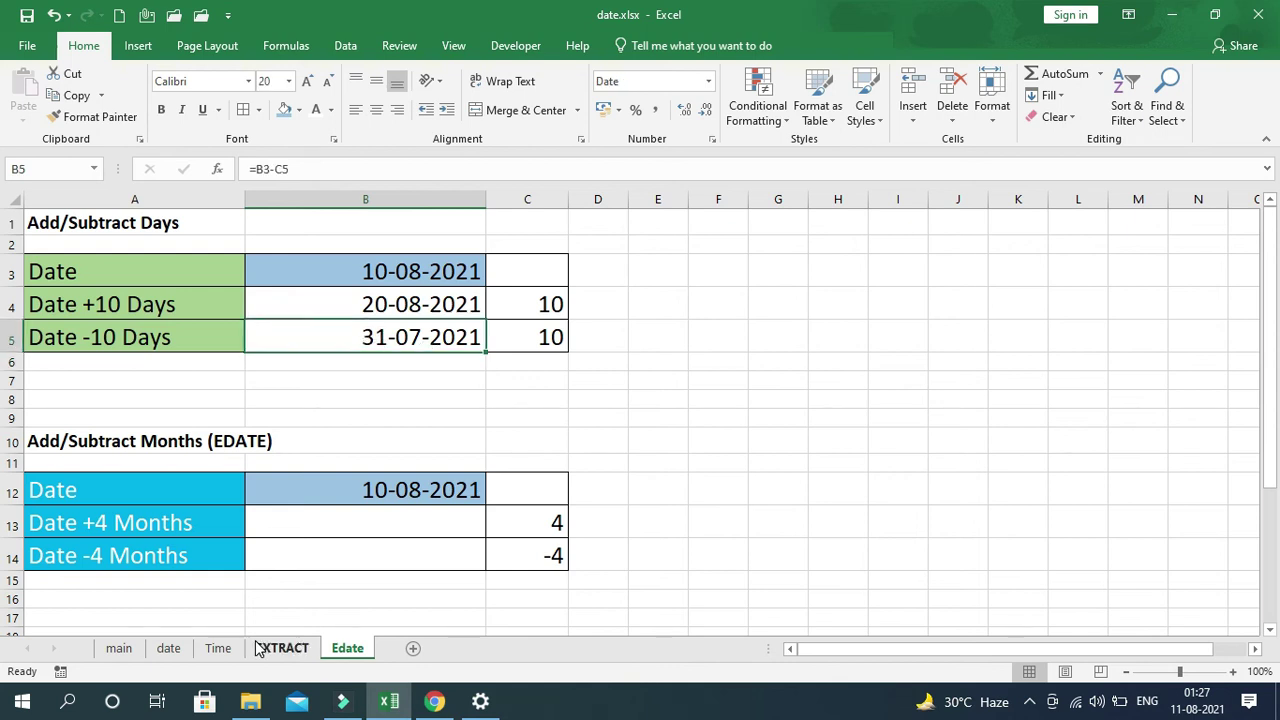
scroll(414, 457, "down", 3)
scroll(400, 390, "up", 1)
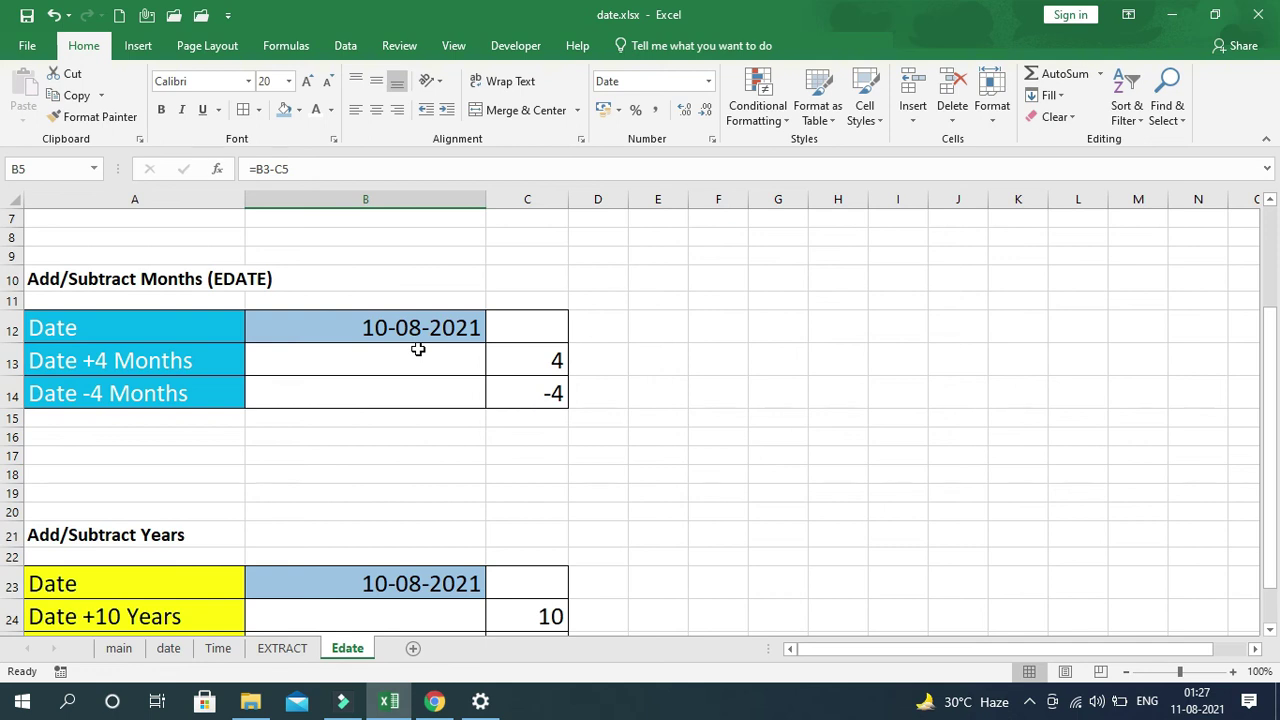
left_click(420, 332)
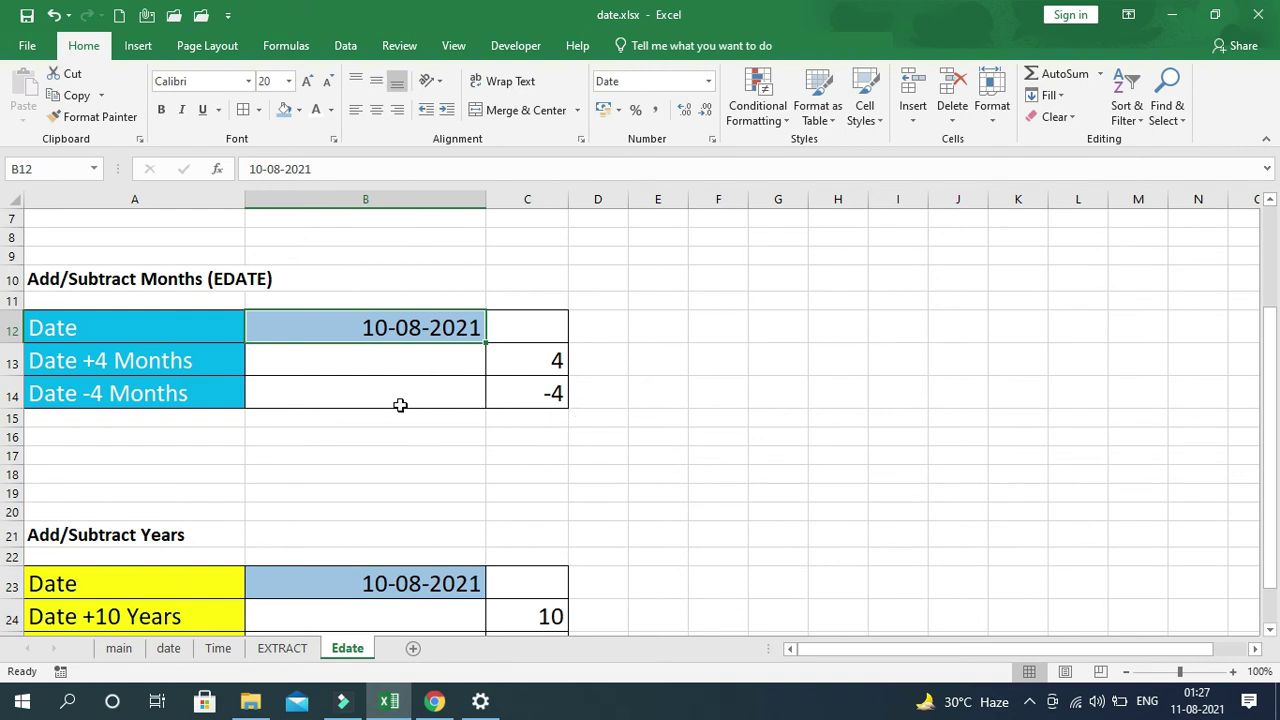
- Enter =EDATE(B12,C13) in B13 to get the date plus 4 months
left_click(385, 359)
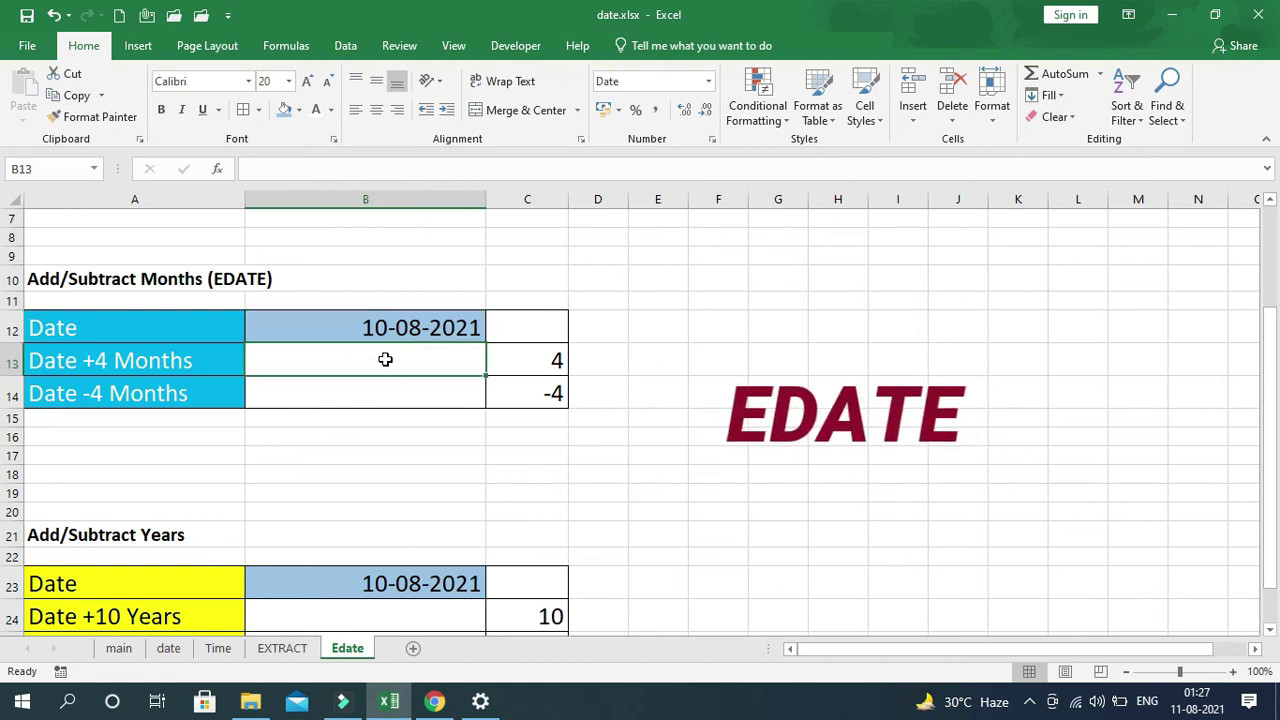
type("=EDATE(")
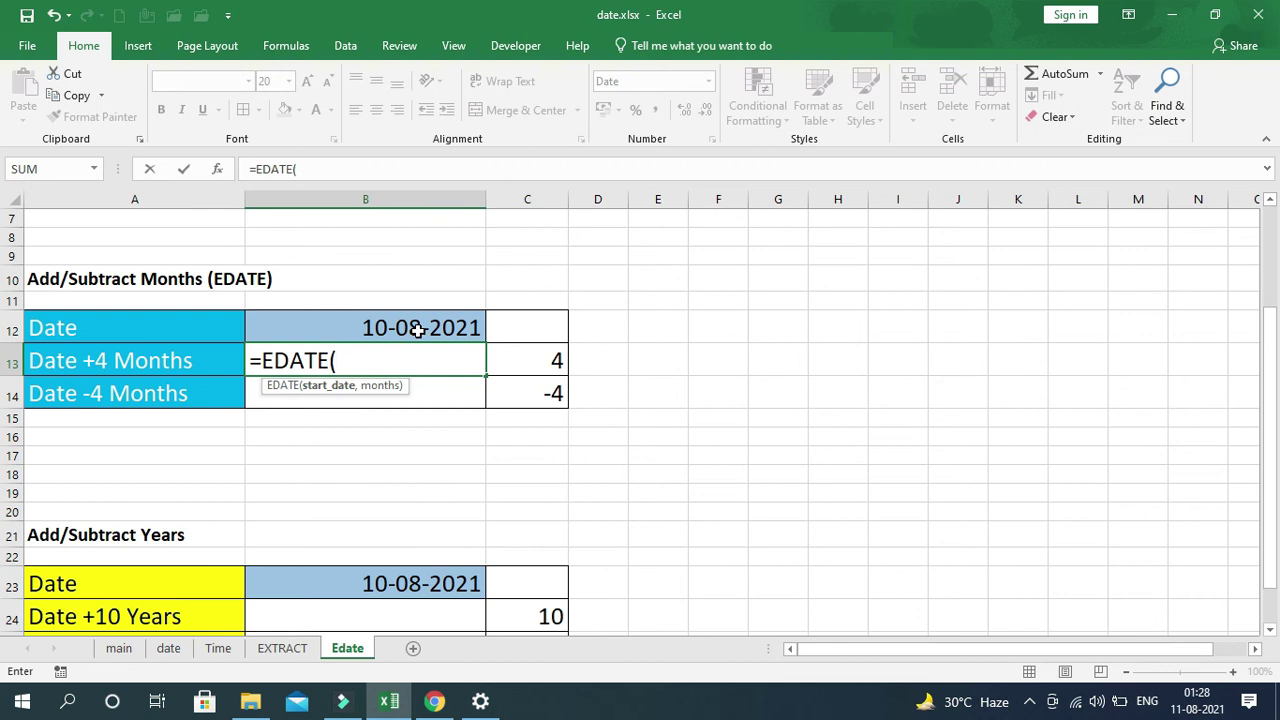
left_click(417, 330)
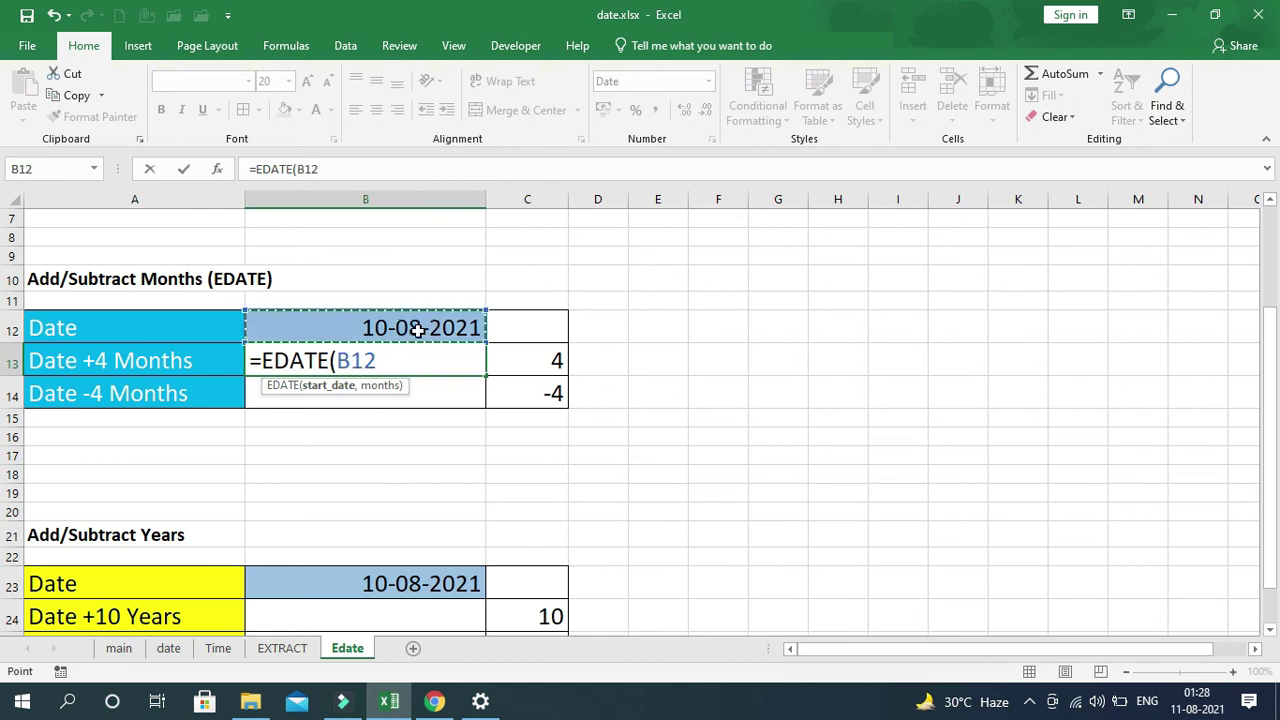
type(",")
left_click(532, 361)
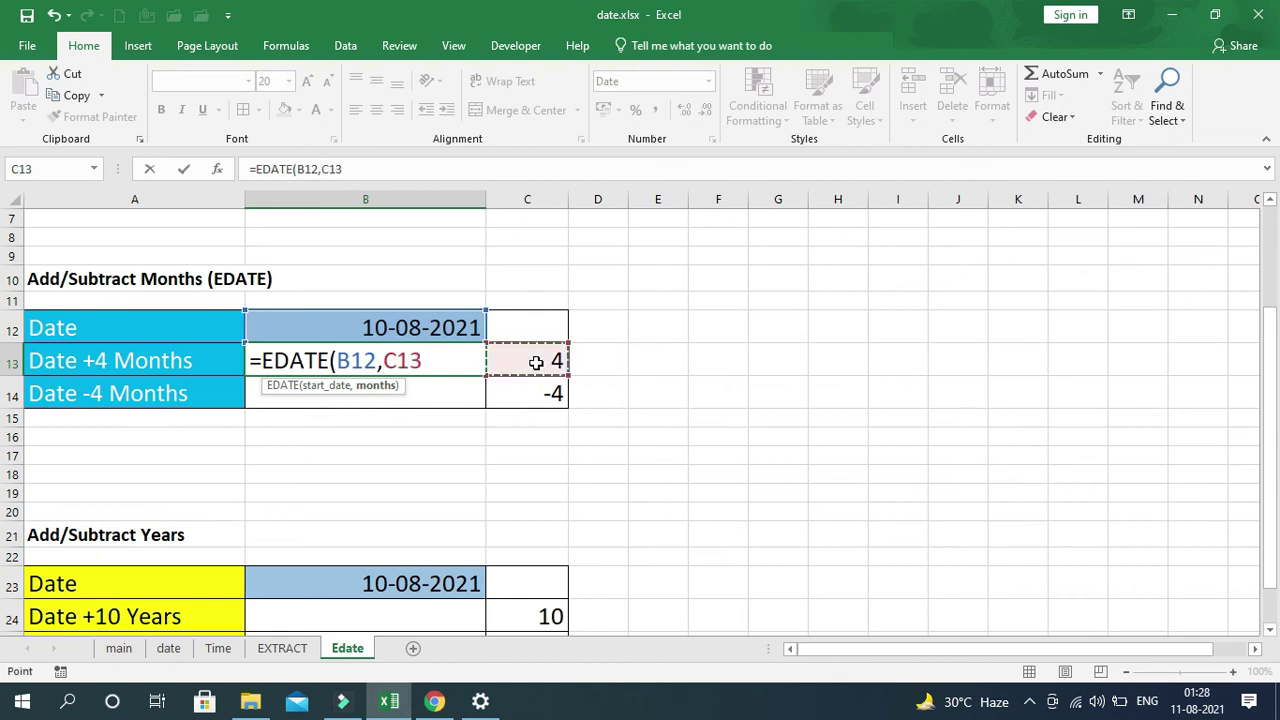
type(")")
key("Return")
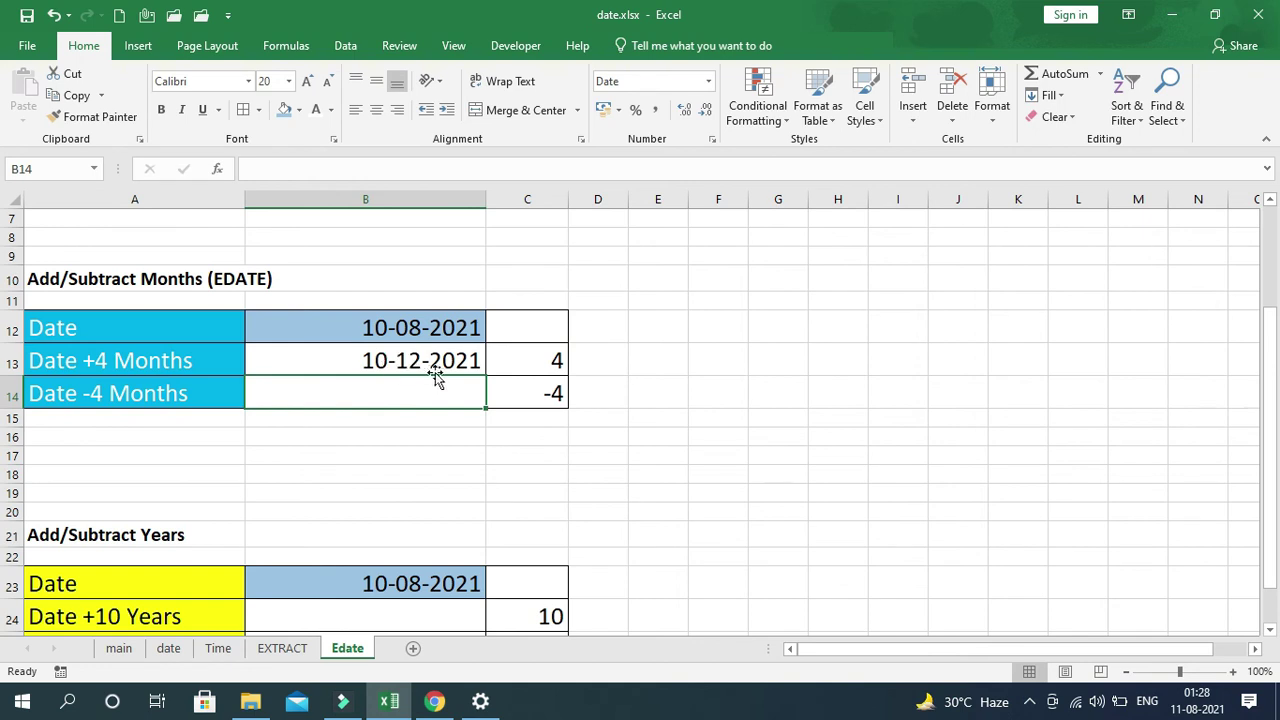
- Enter =EDATE(B12,C14) in B14 for the date four months earlier
left_click(395, 398)
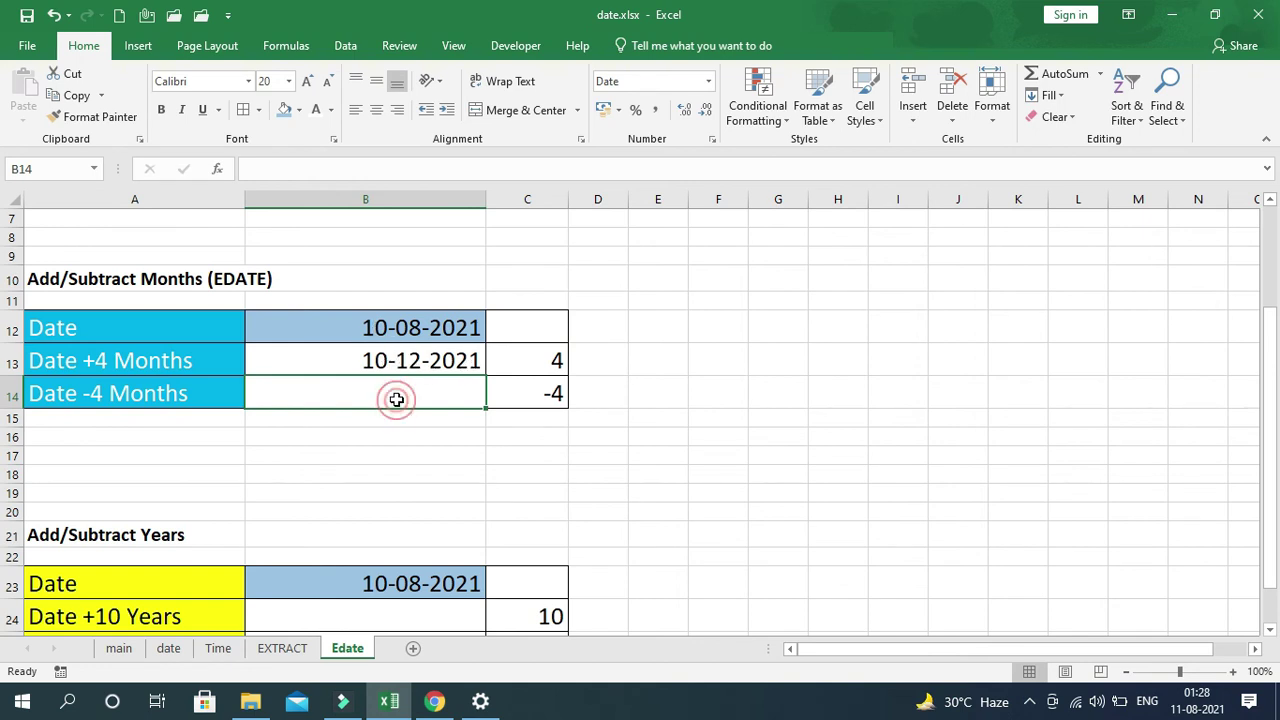
type("=")
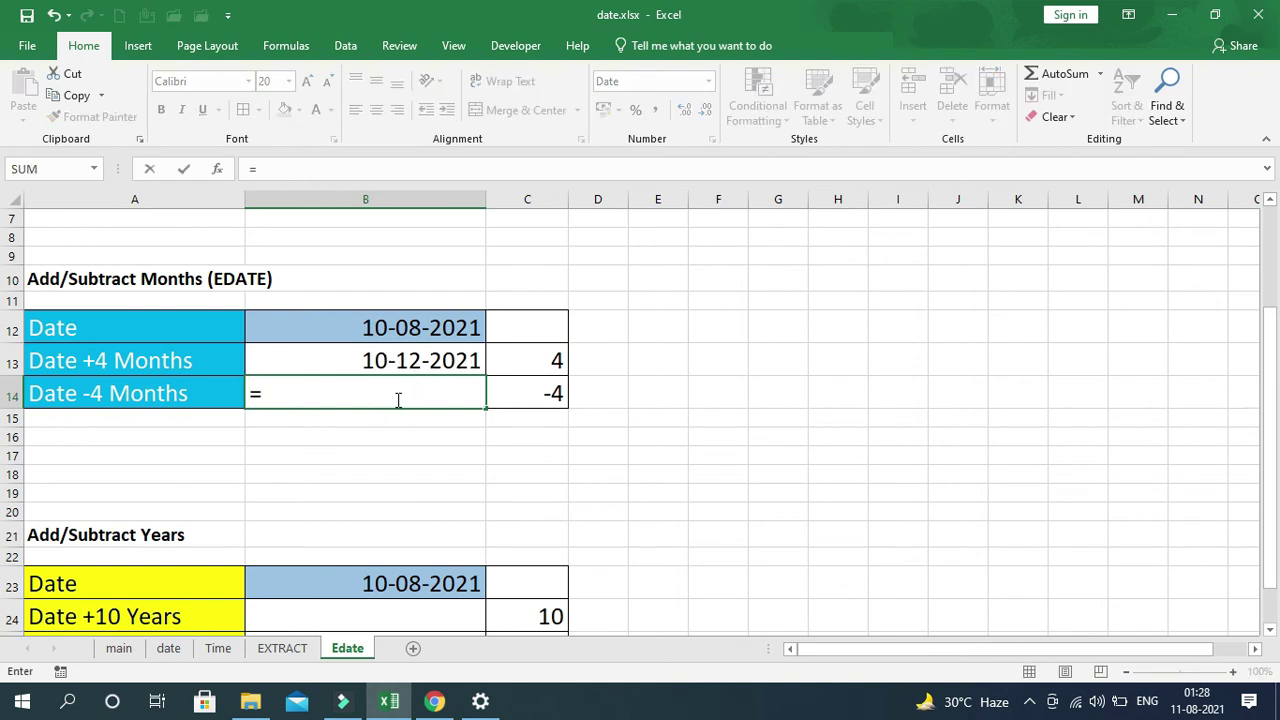
type("e")
key("Tab")
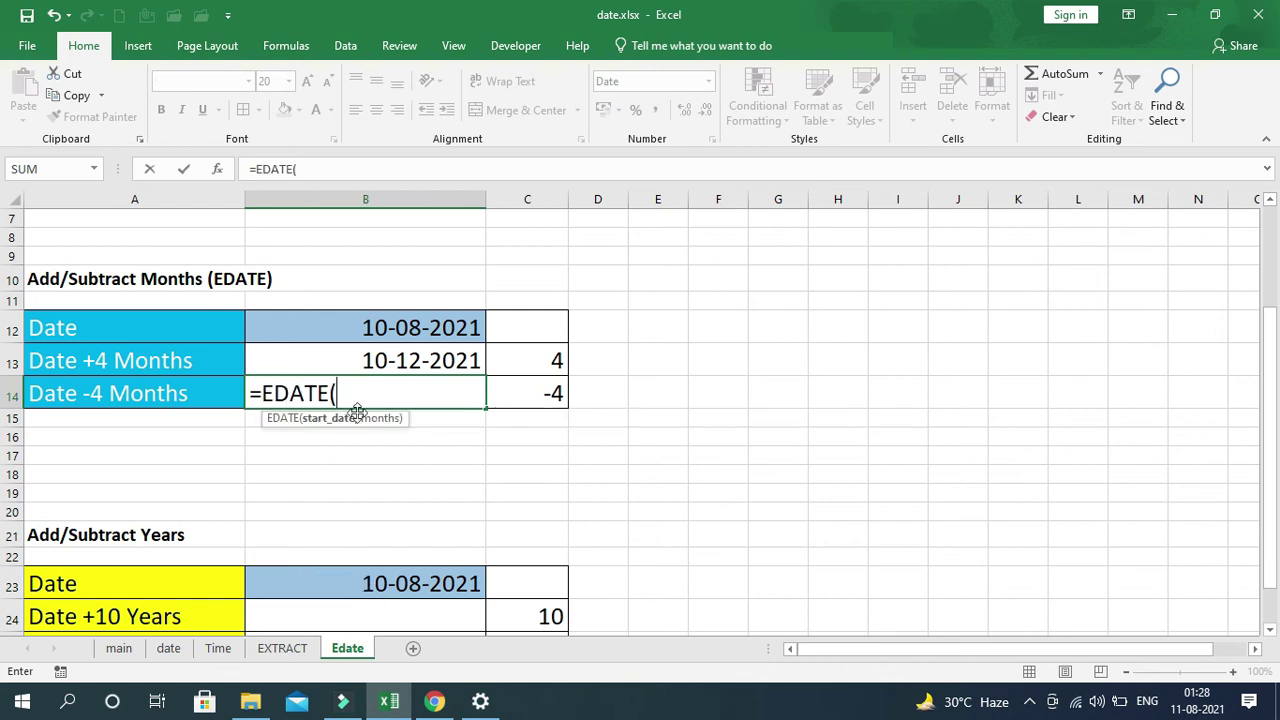
left_click(390, 338)
type(",")
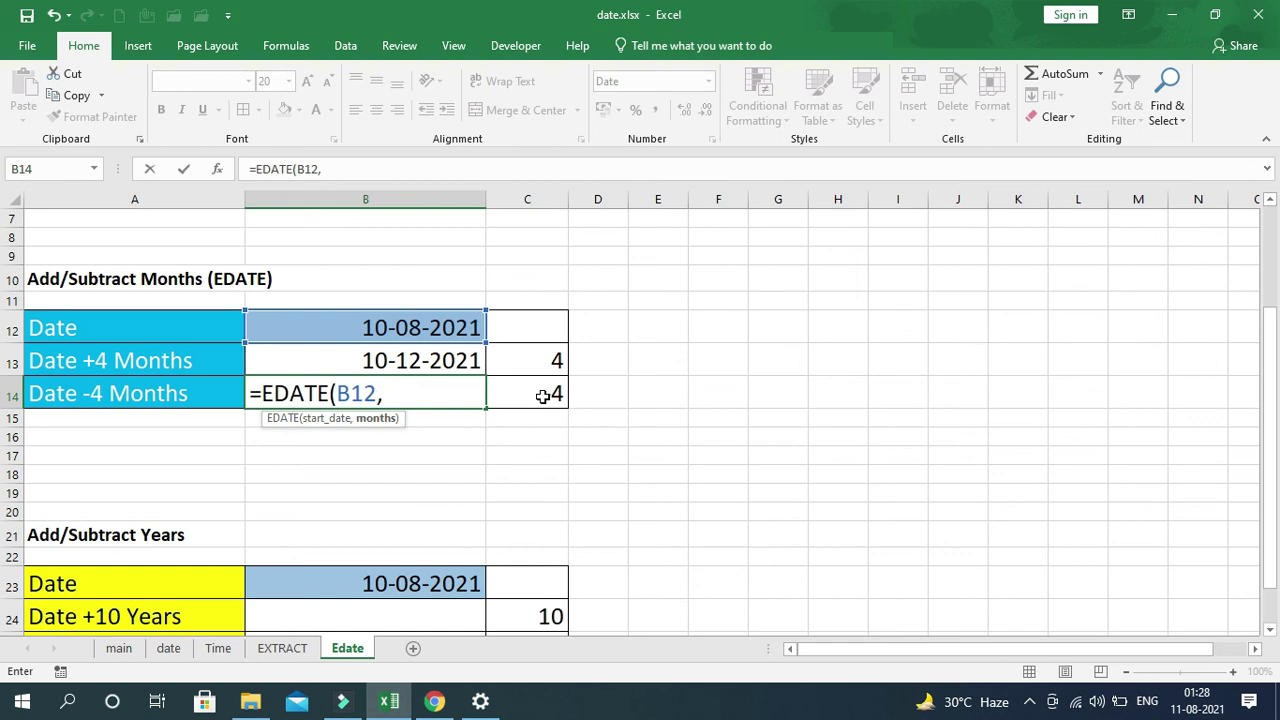
left_click(542, 396)
type(")")
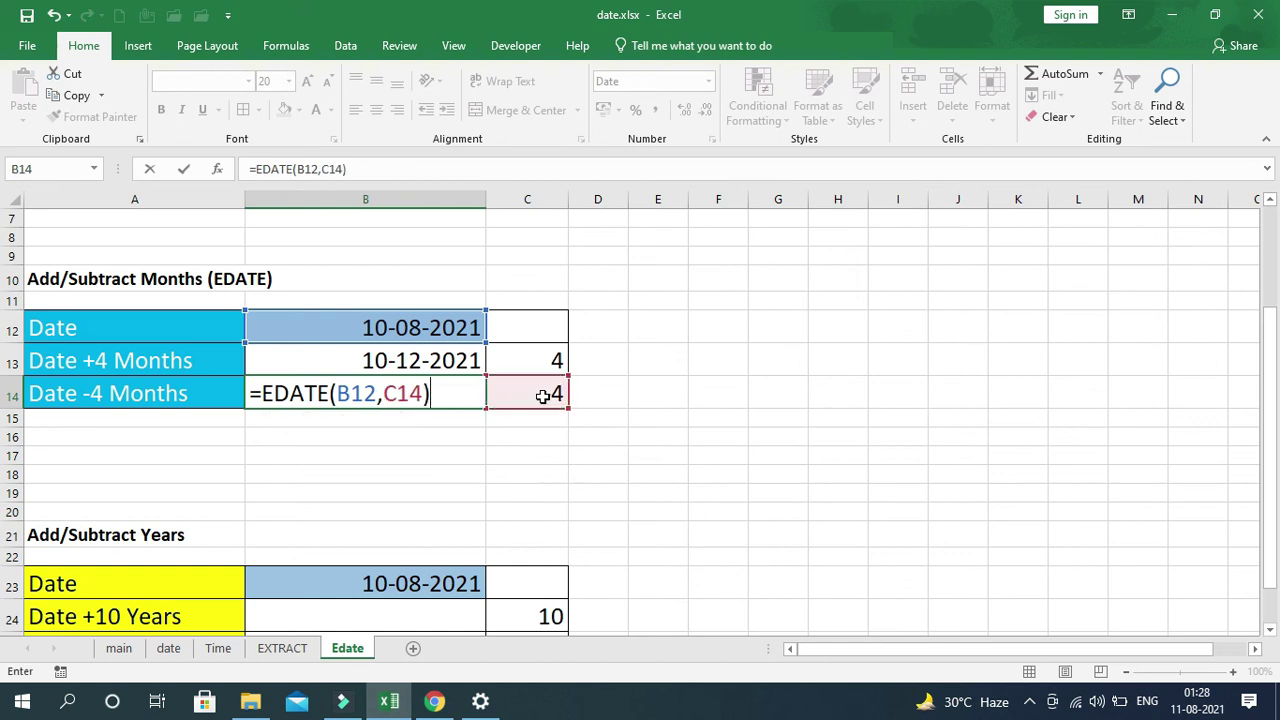
key("Return")
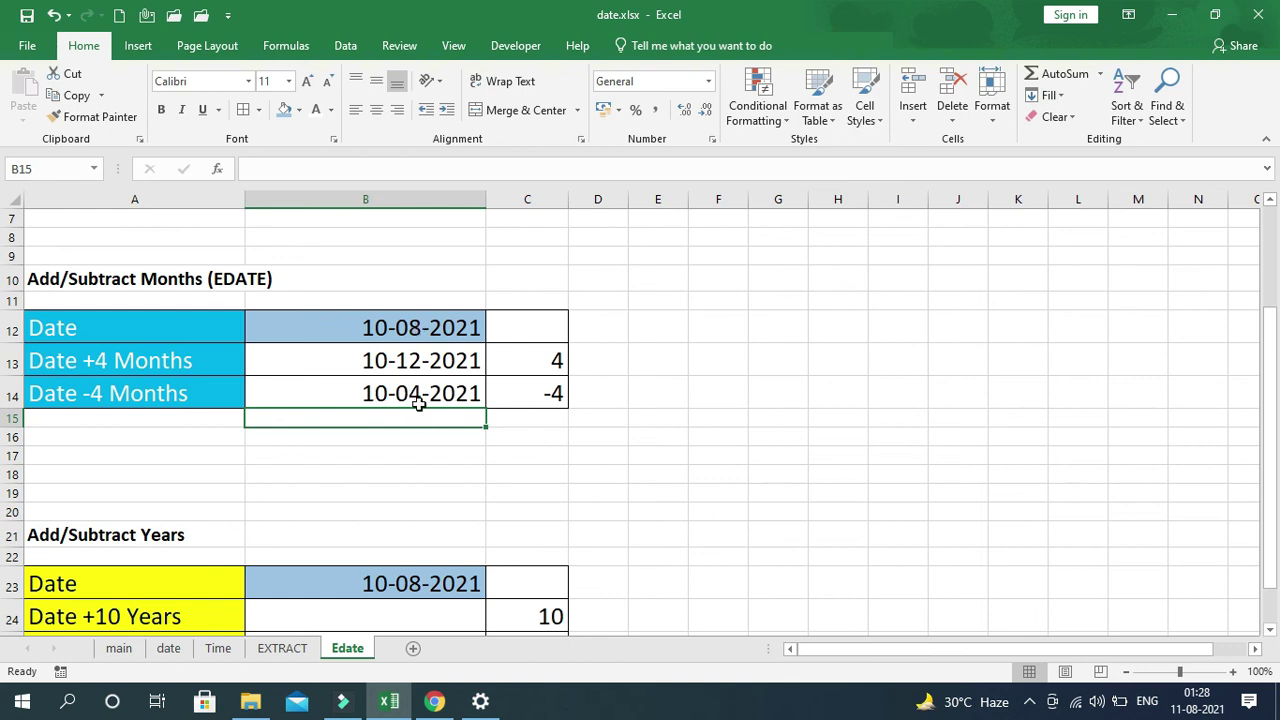
- Enter =EDATE(B23,120) in B24 to add a fixed 120 months
scroll(357, 477, "down", 2)
scroll(357, 477, "down", 1)
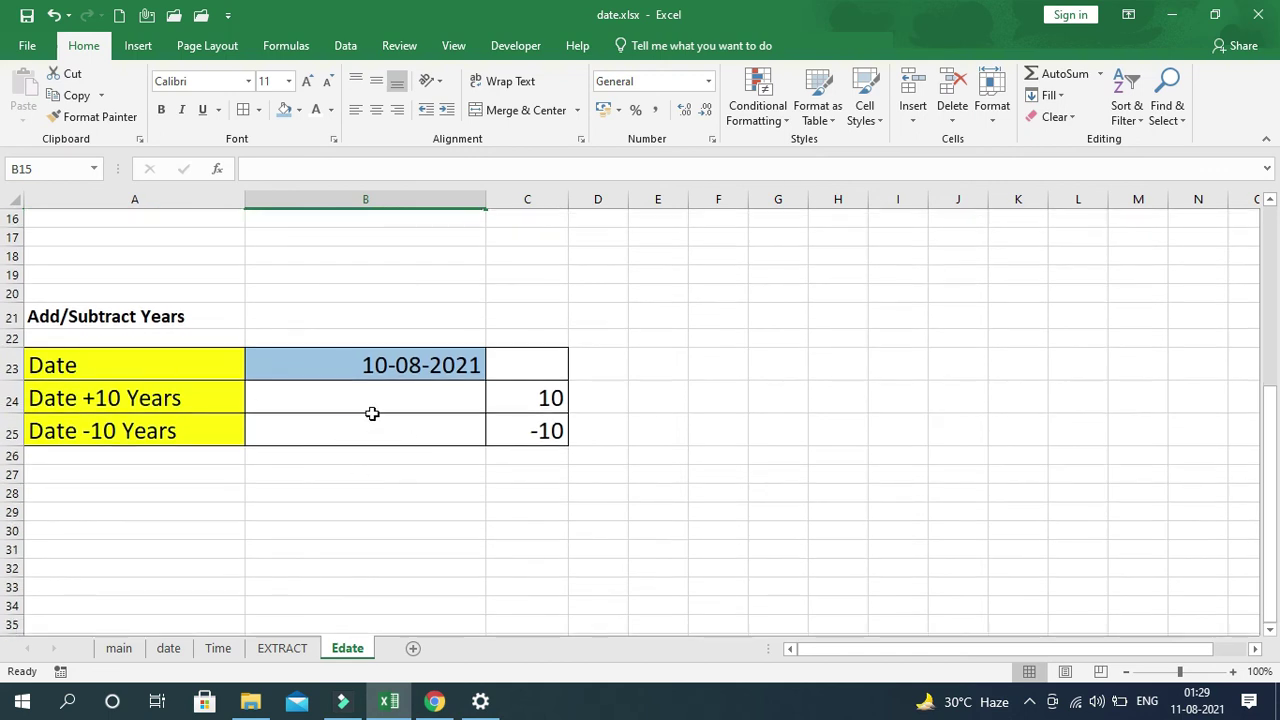
left_click(433, 365)
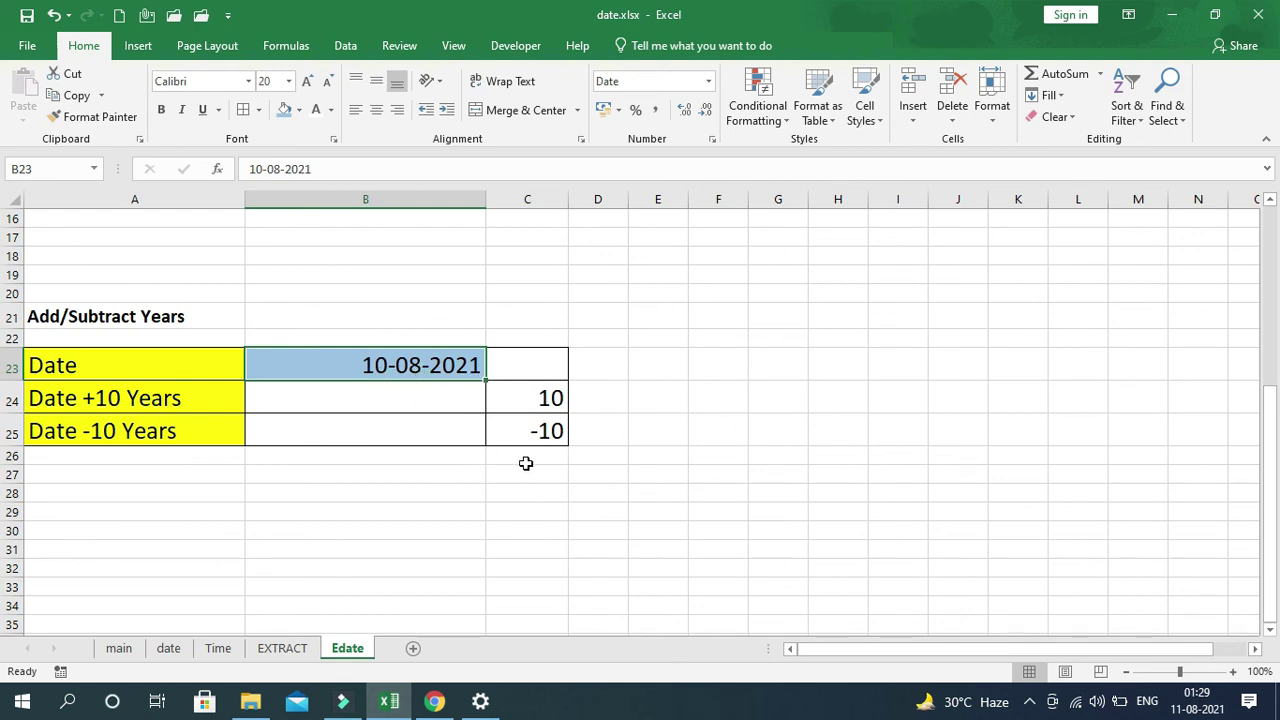
left_click(450, 402)
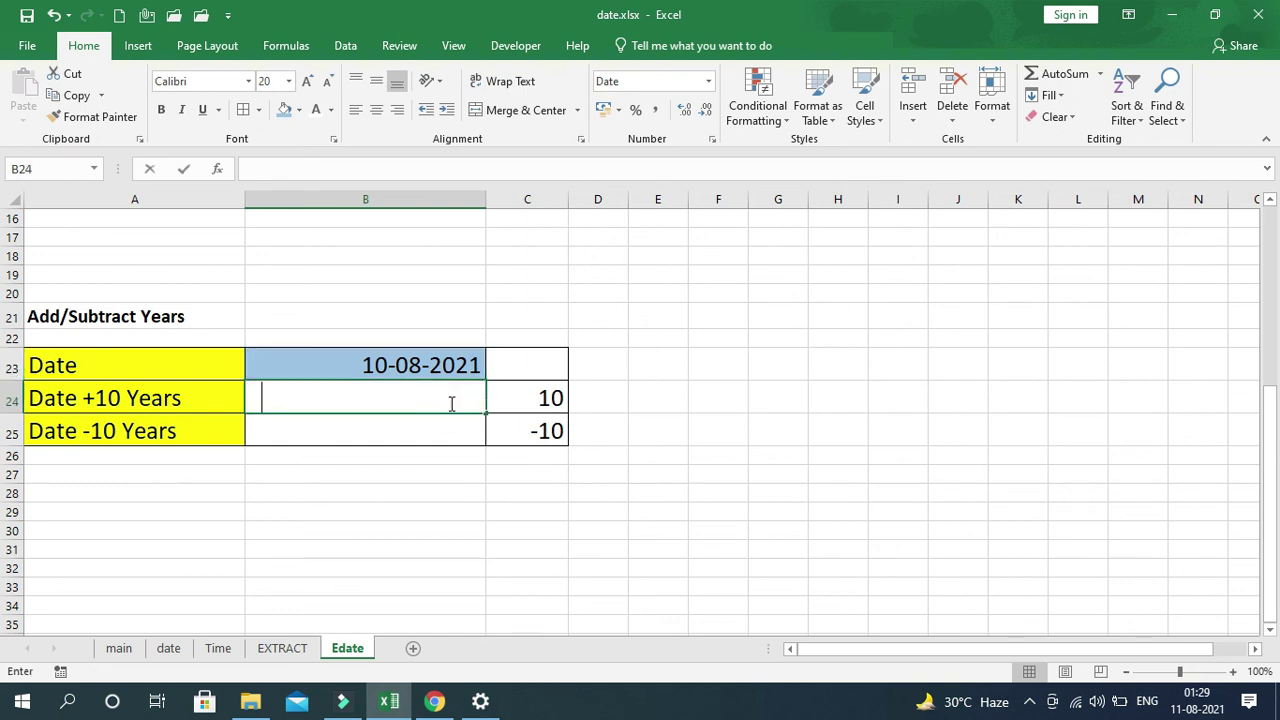
type("=e")
key("Tab")
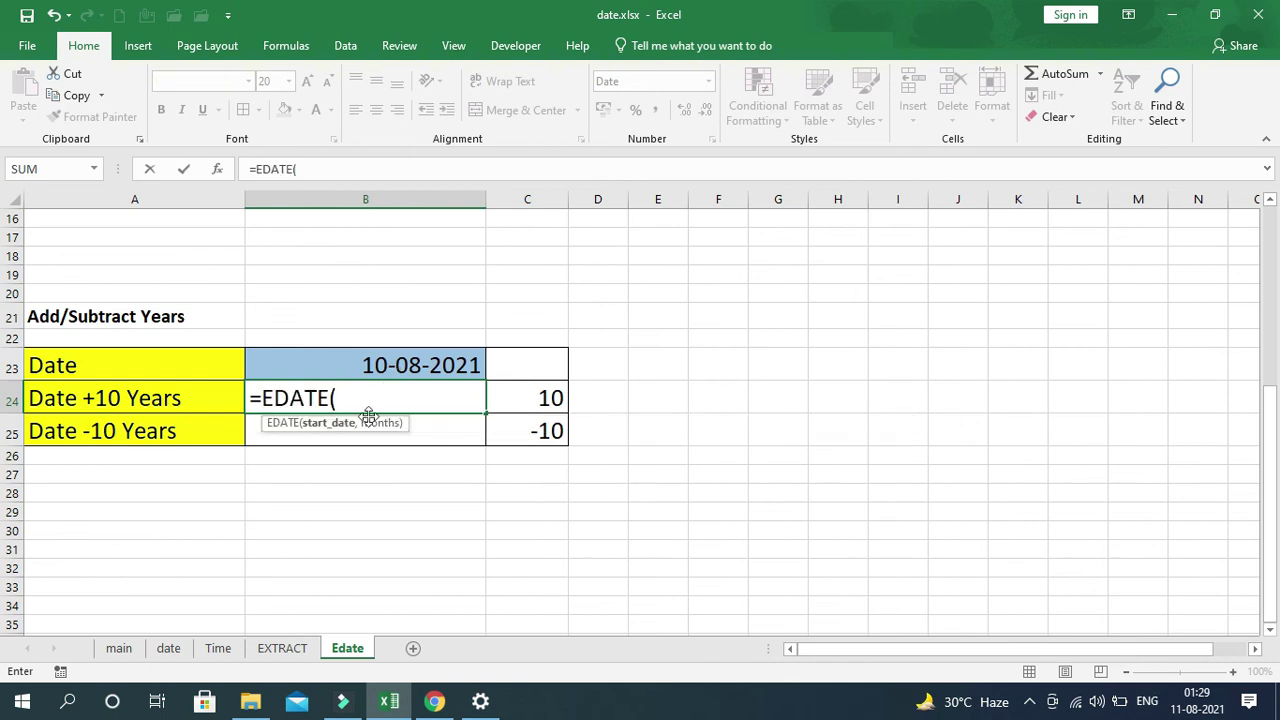
left_click(402, 367)
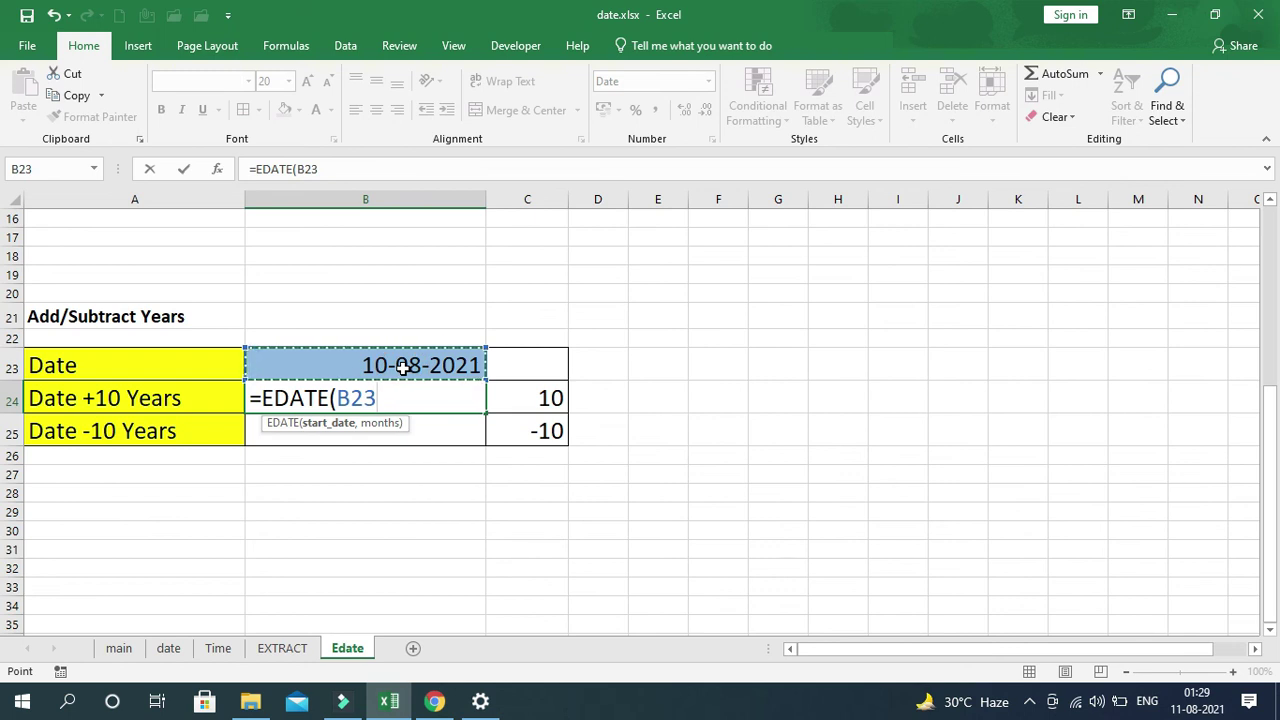
type(",")
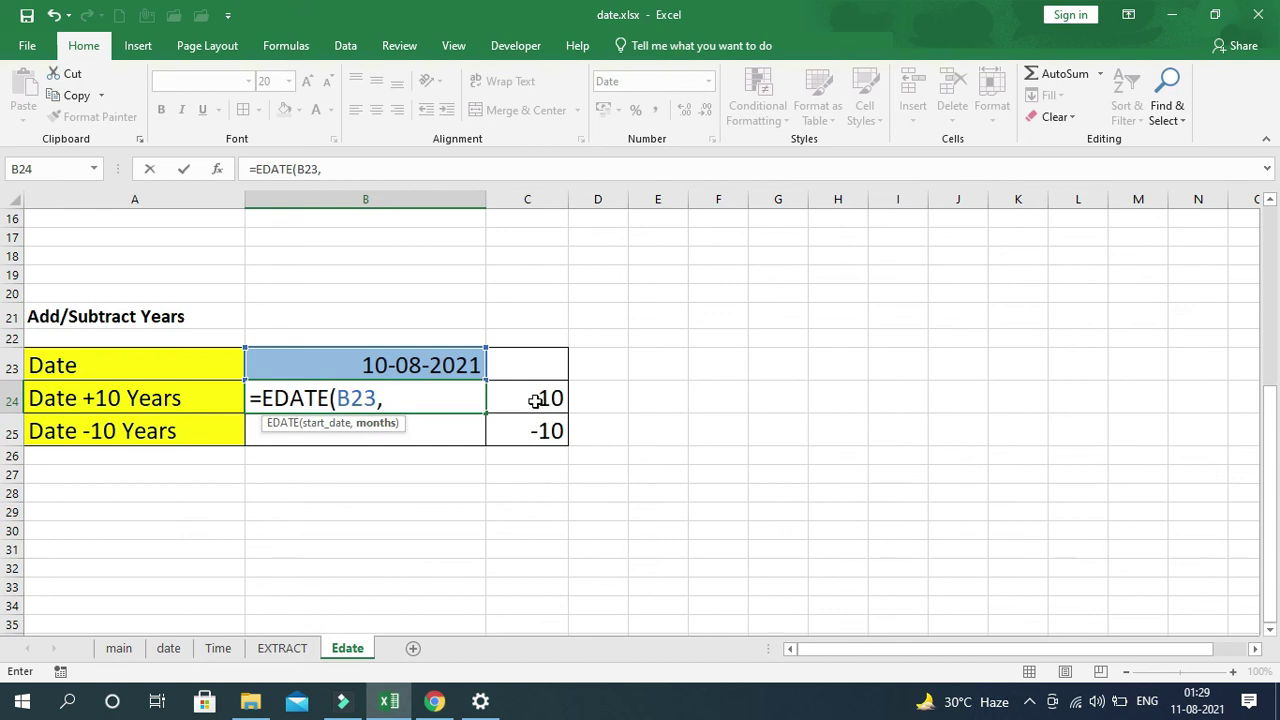
type("120)")
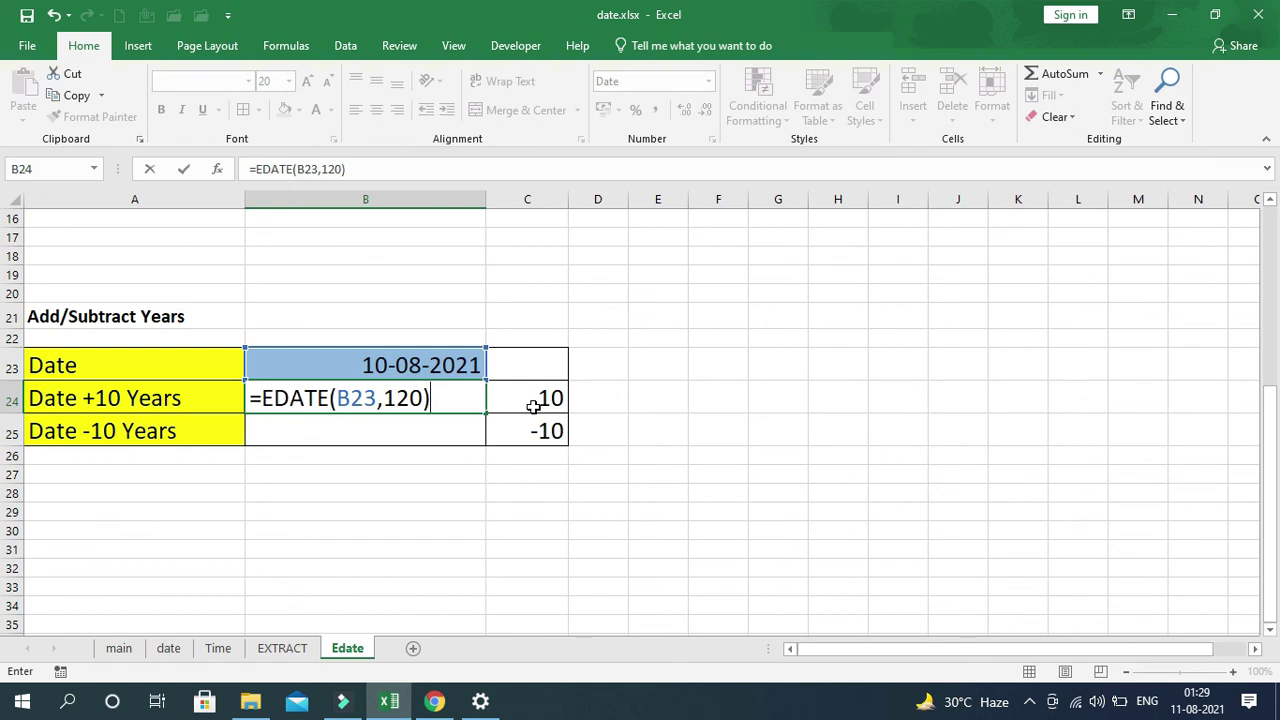
key("Return")
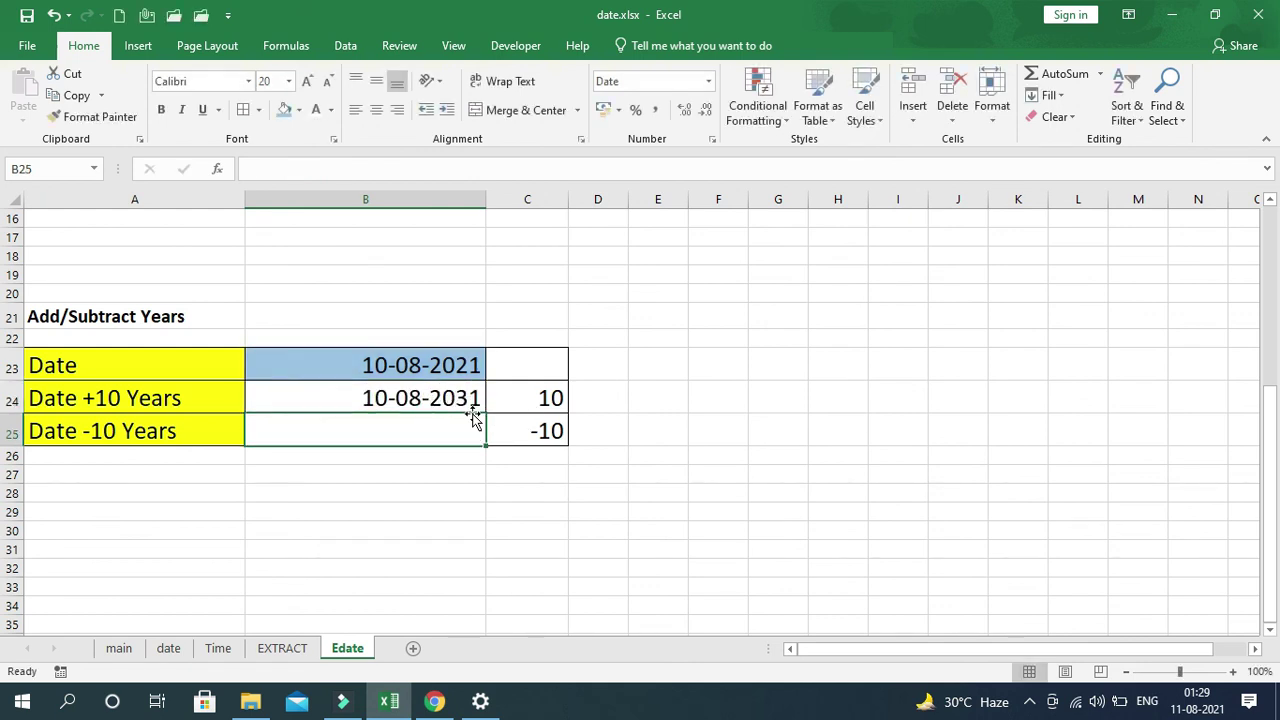
- Replace B24 with =EDATE(B23,C24*12) so the 10 years in C24 drive it
key("ctrl+z")
left_click(400, 557)
left_click(383, 403)
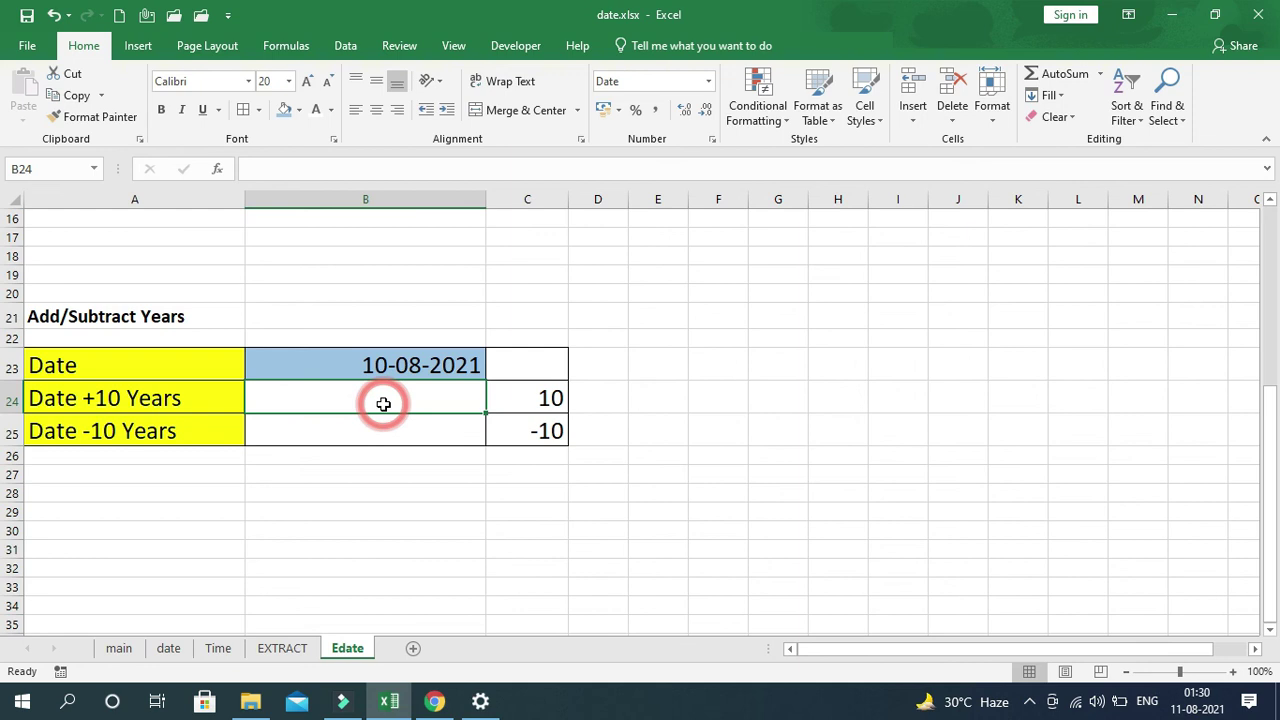
type("=EDATE(")
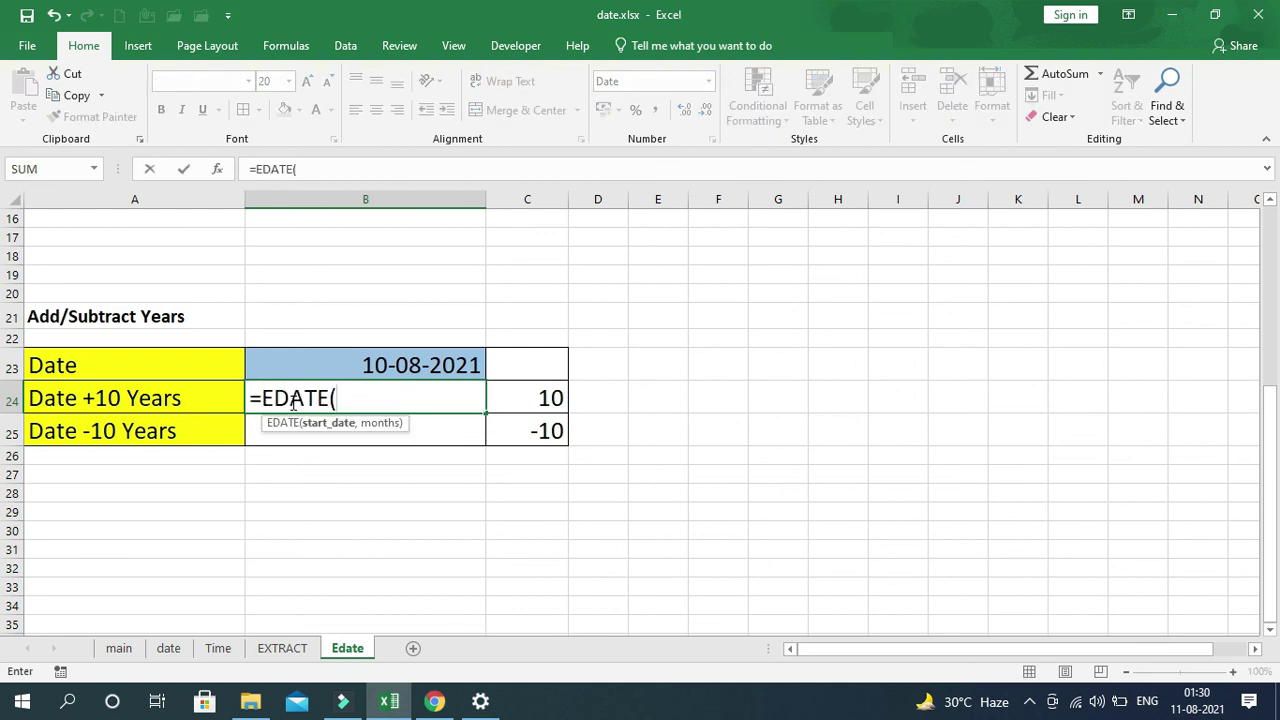
left_click(400, 366)
type(",")
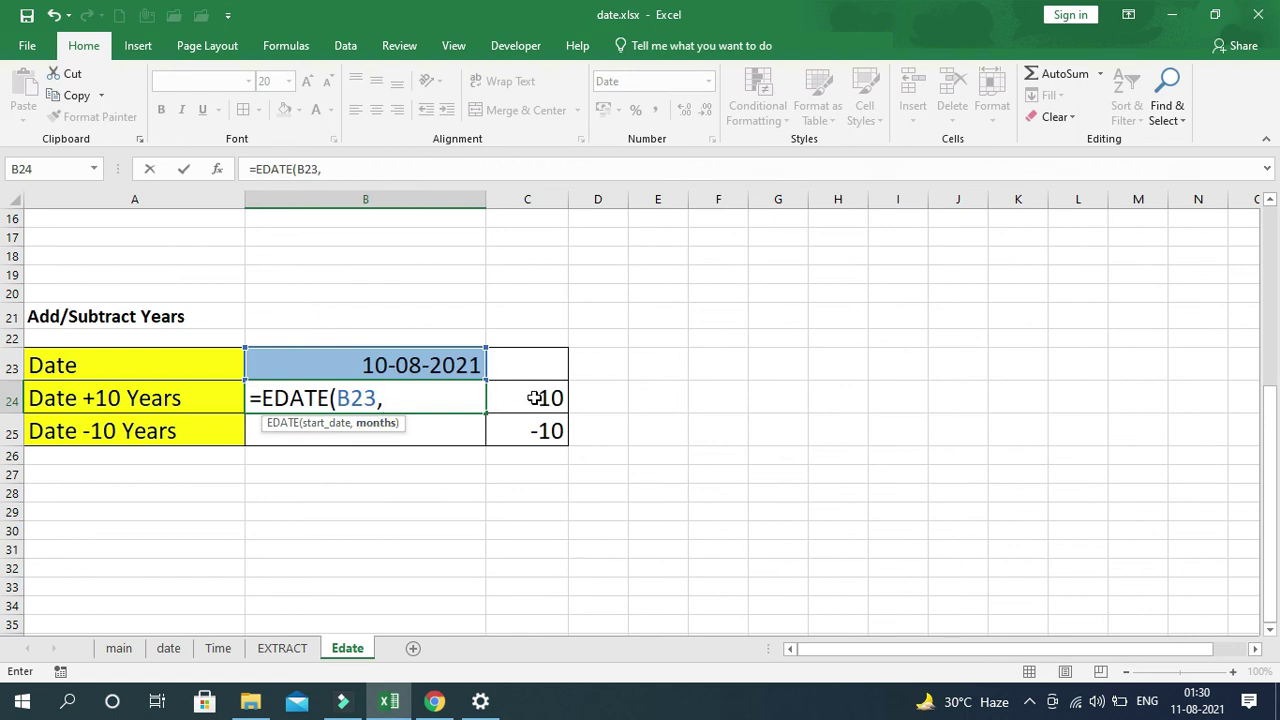
left_click(535, 398)
type("*12")
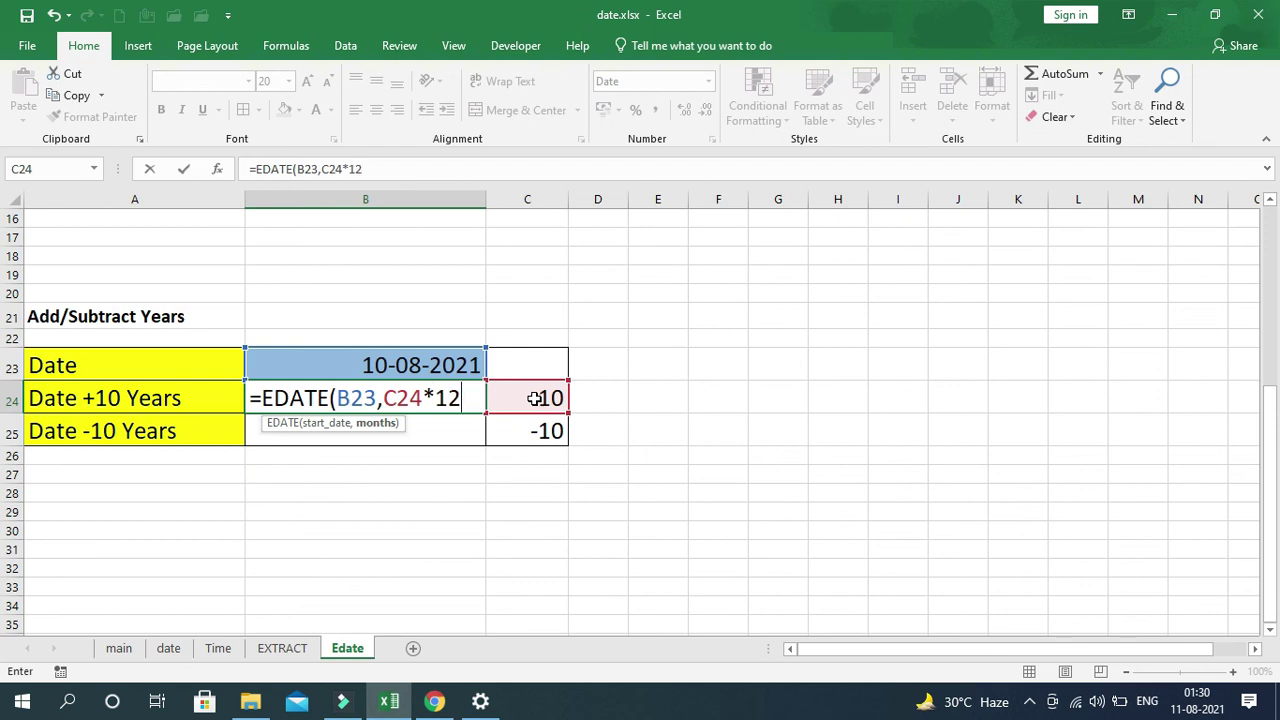
type(")")
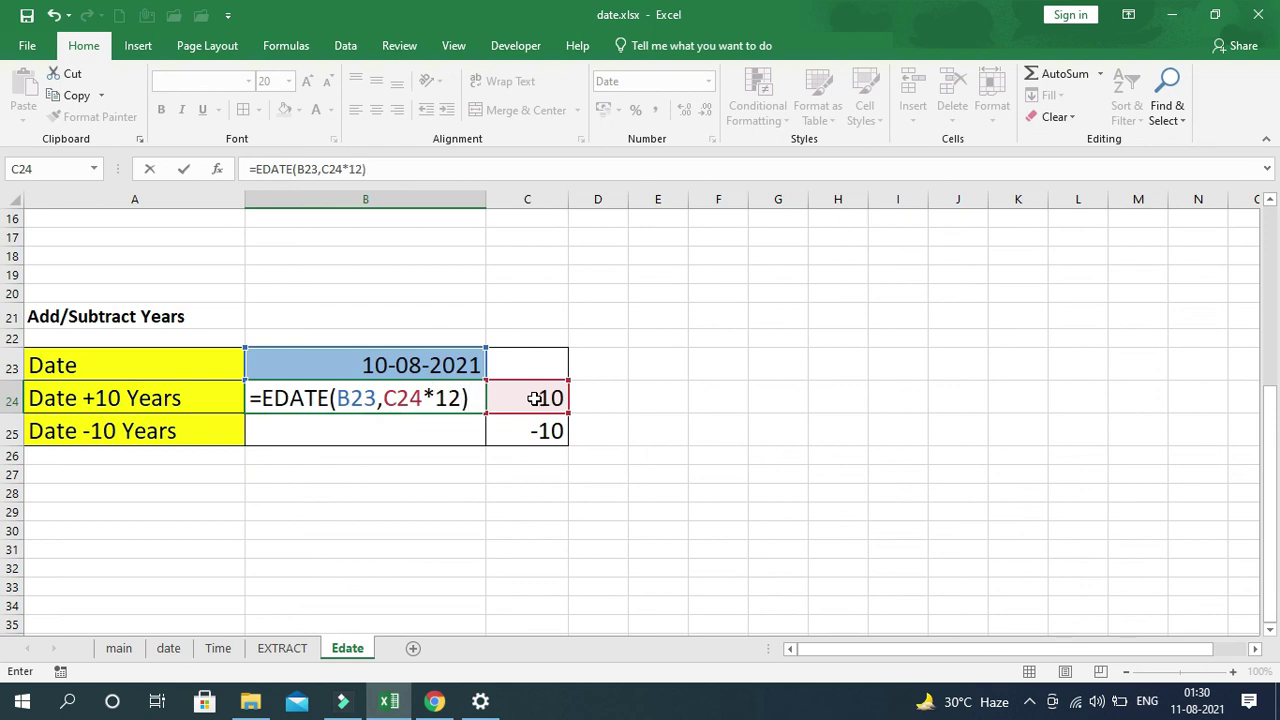
key("Return")
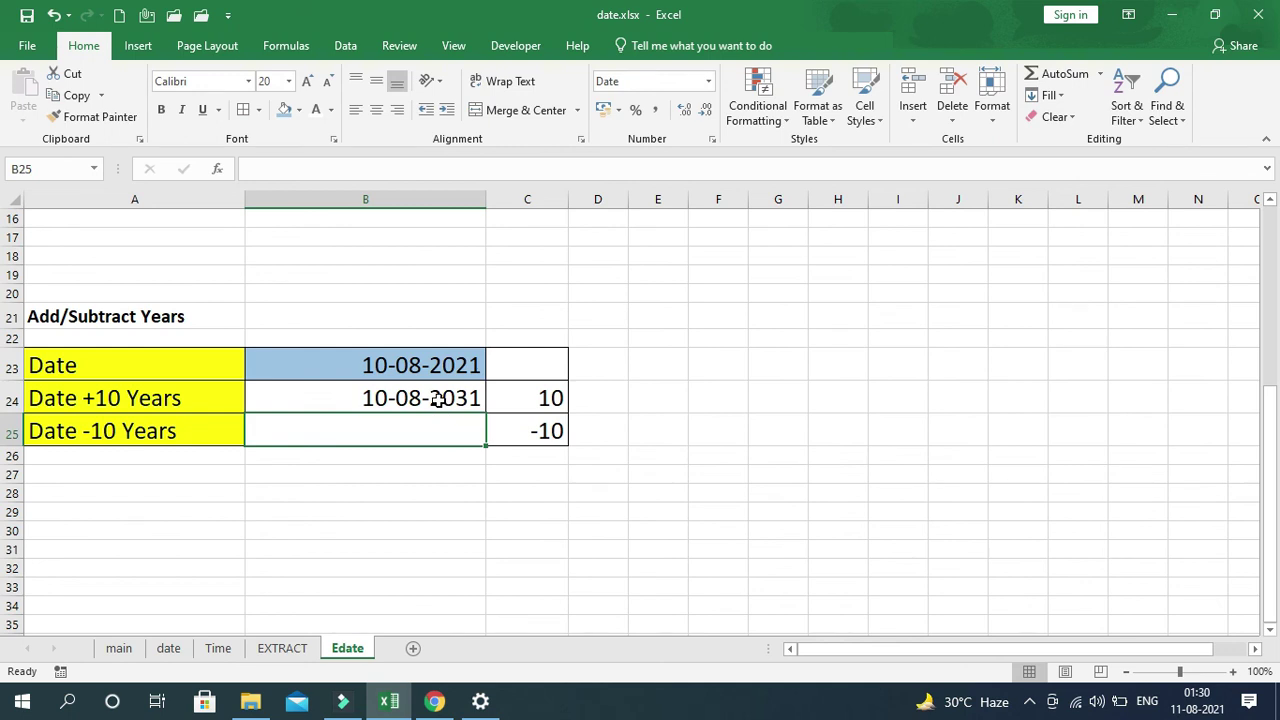
- Enter =EDATE(B23,C25*12) in B25, returning 10-08-2011 for minus ten years
left_click(418, 433)
type("=e")
key("Tab")
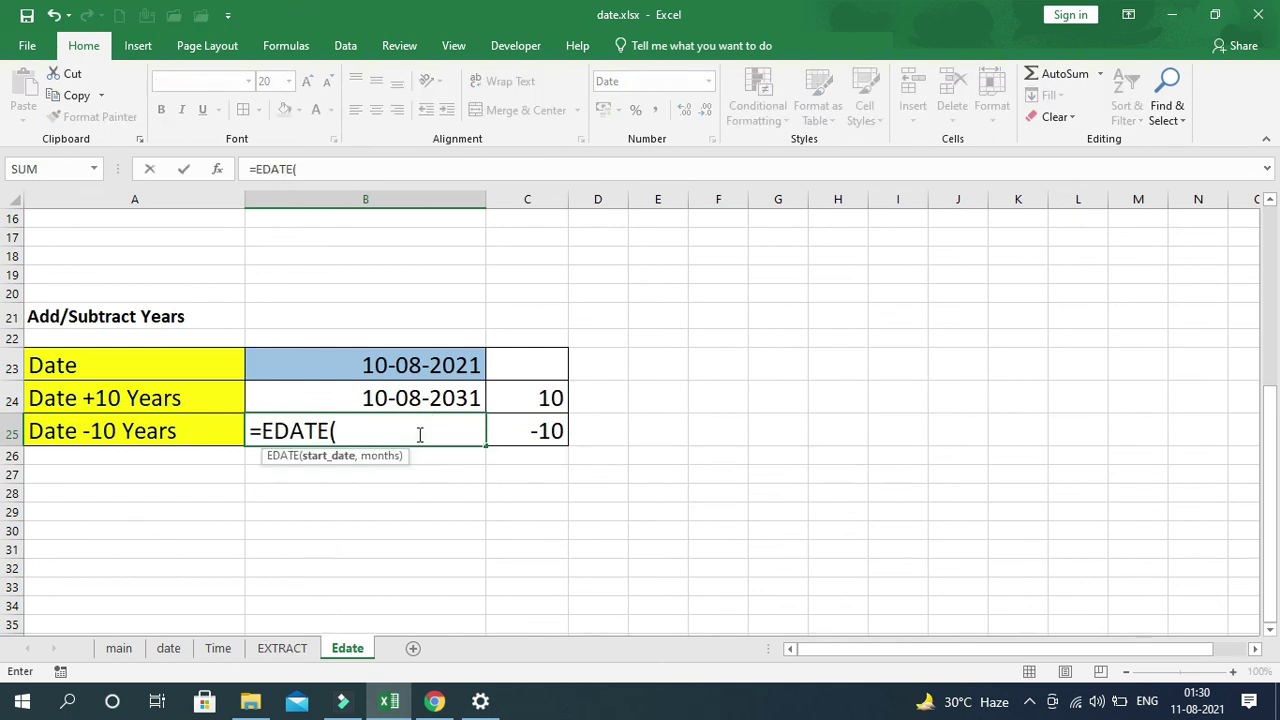
left_click(414, 370)
type(",")
left_click(523, 433)
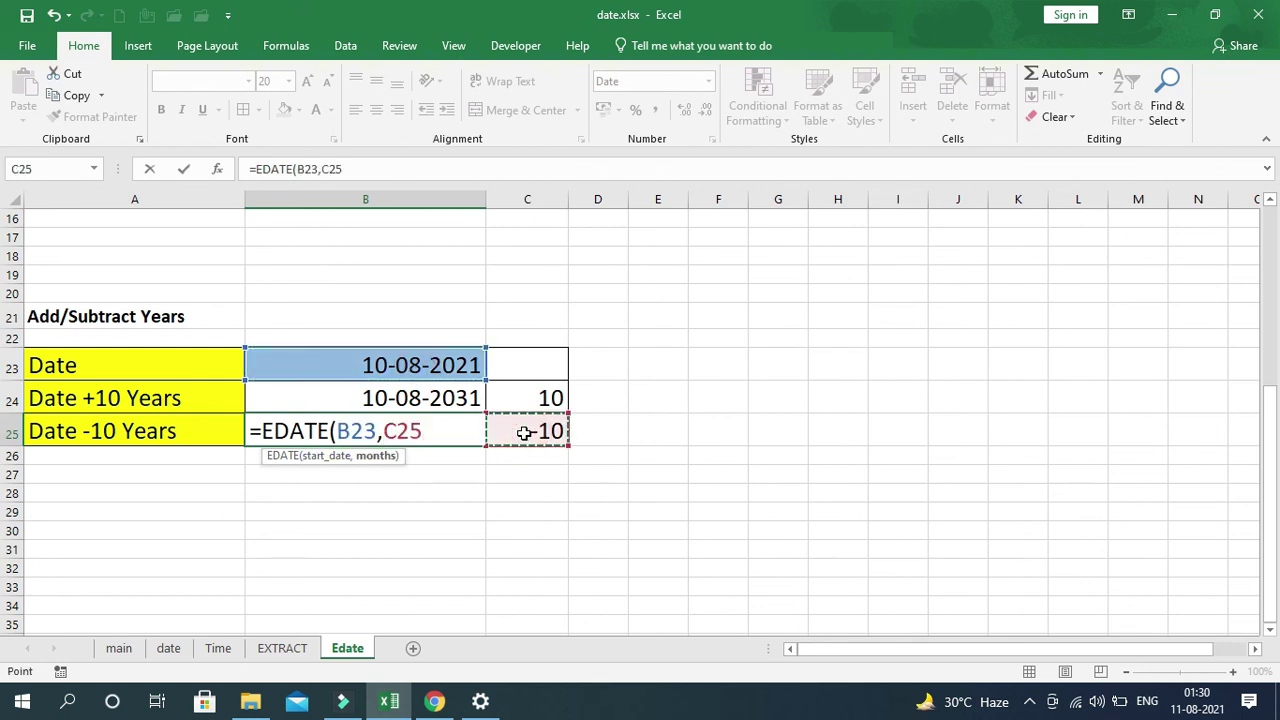
type("*12)")
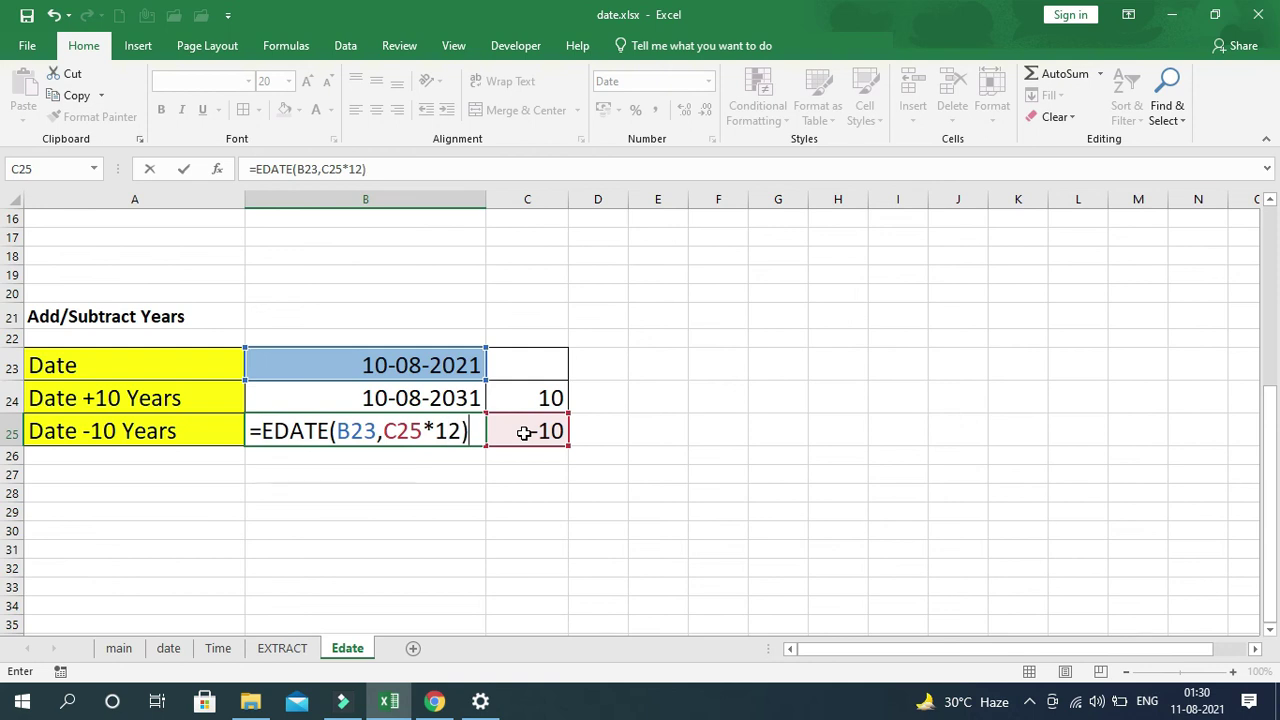
key("Return")
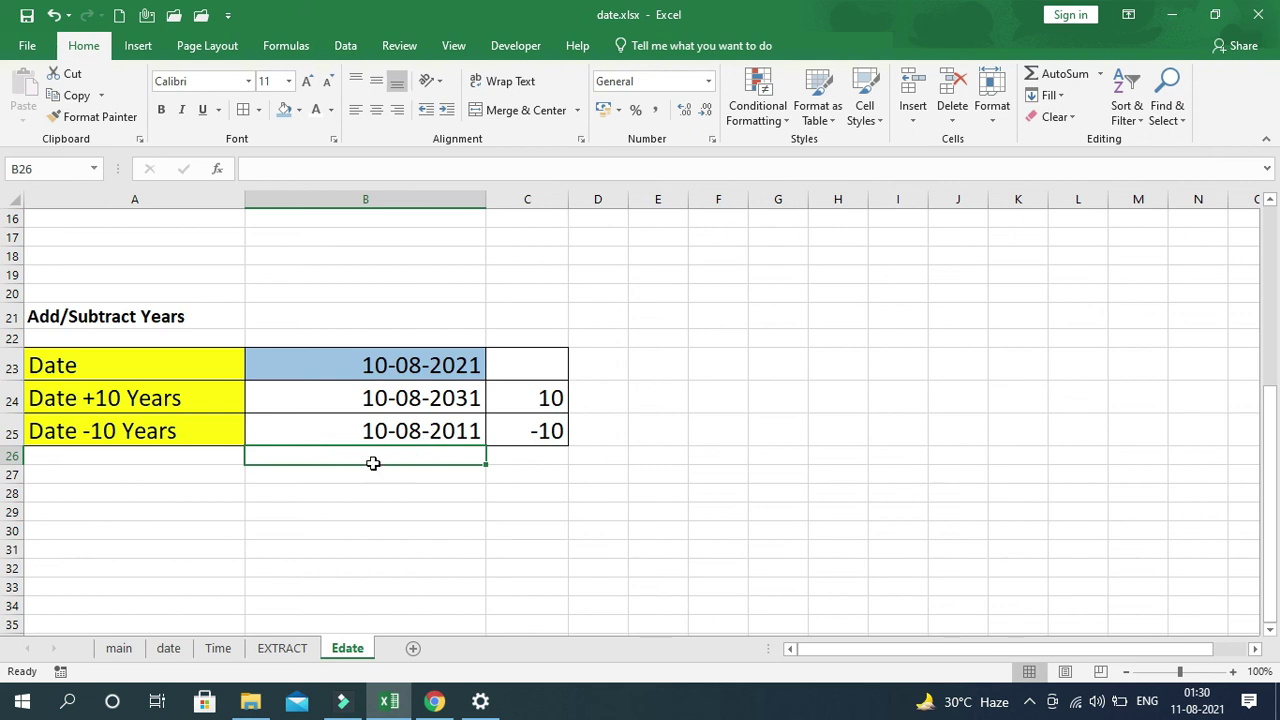
scroll(375, 464, "up", 1)
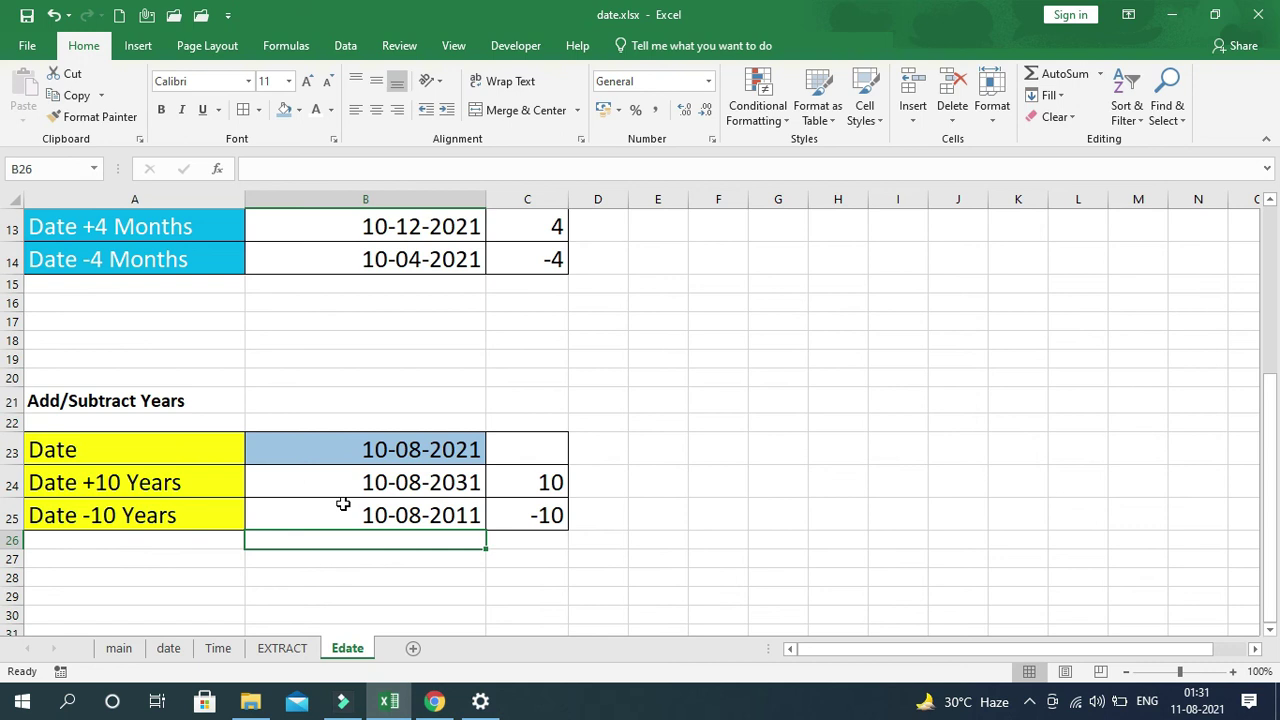
- Go to the main sheet holding the Function, Date and Formula table
scroll(343, 500, "up", 1)
left_click(119, 648)
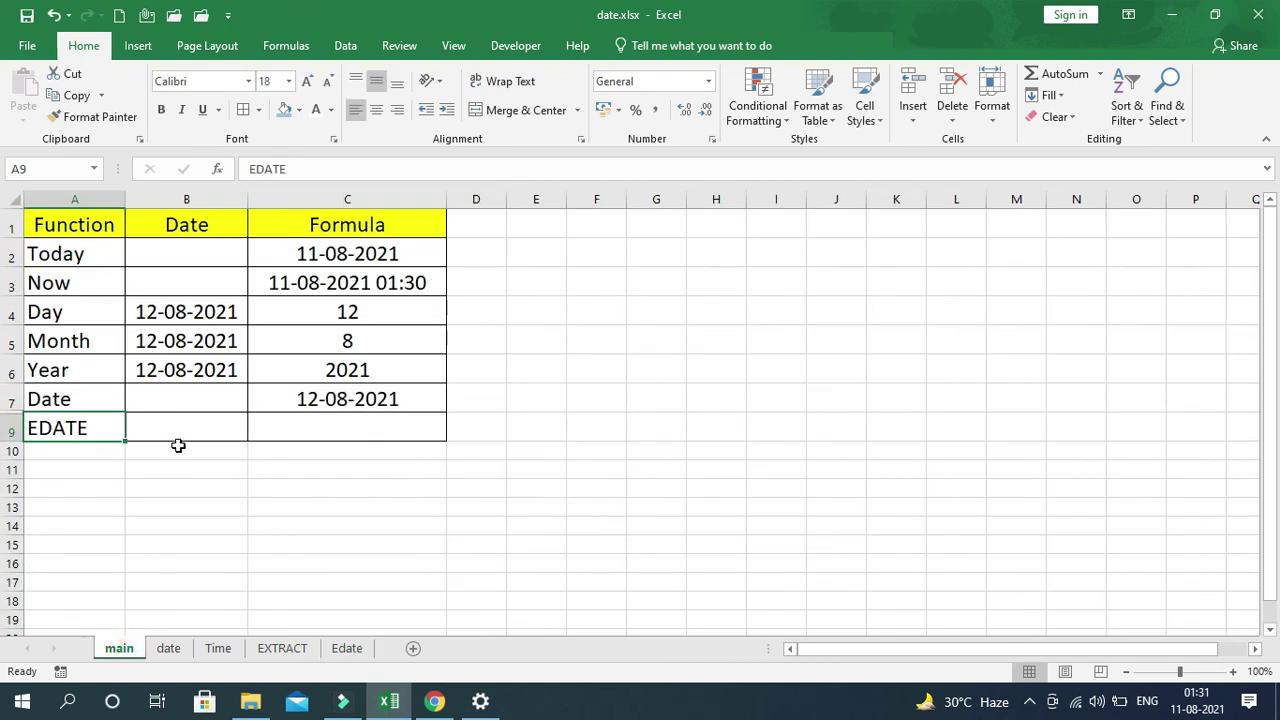